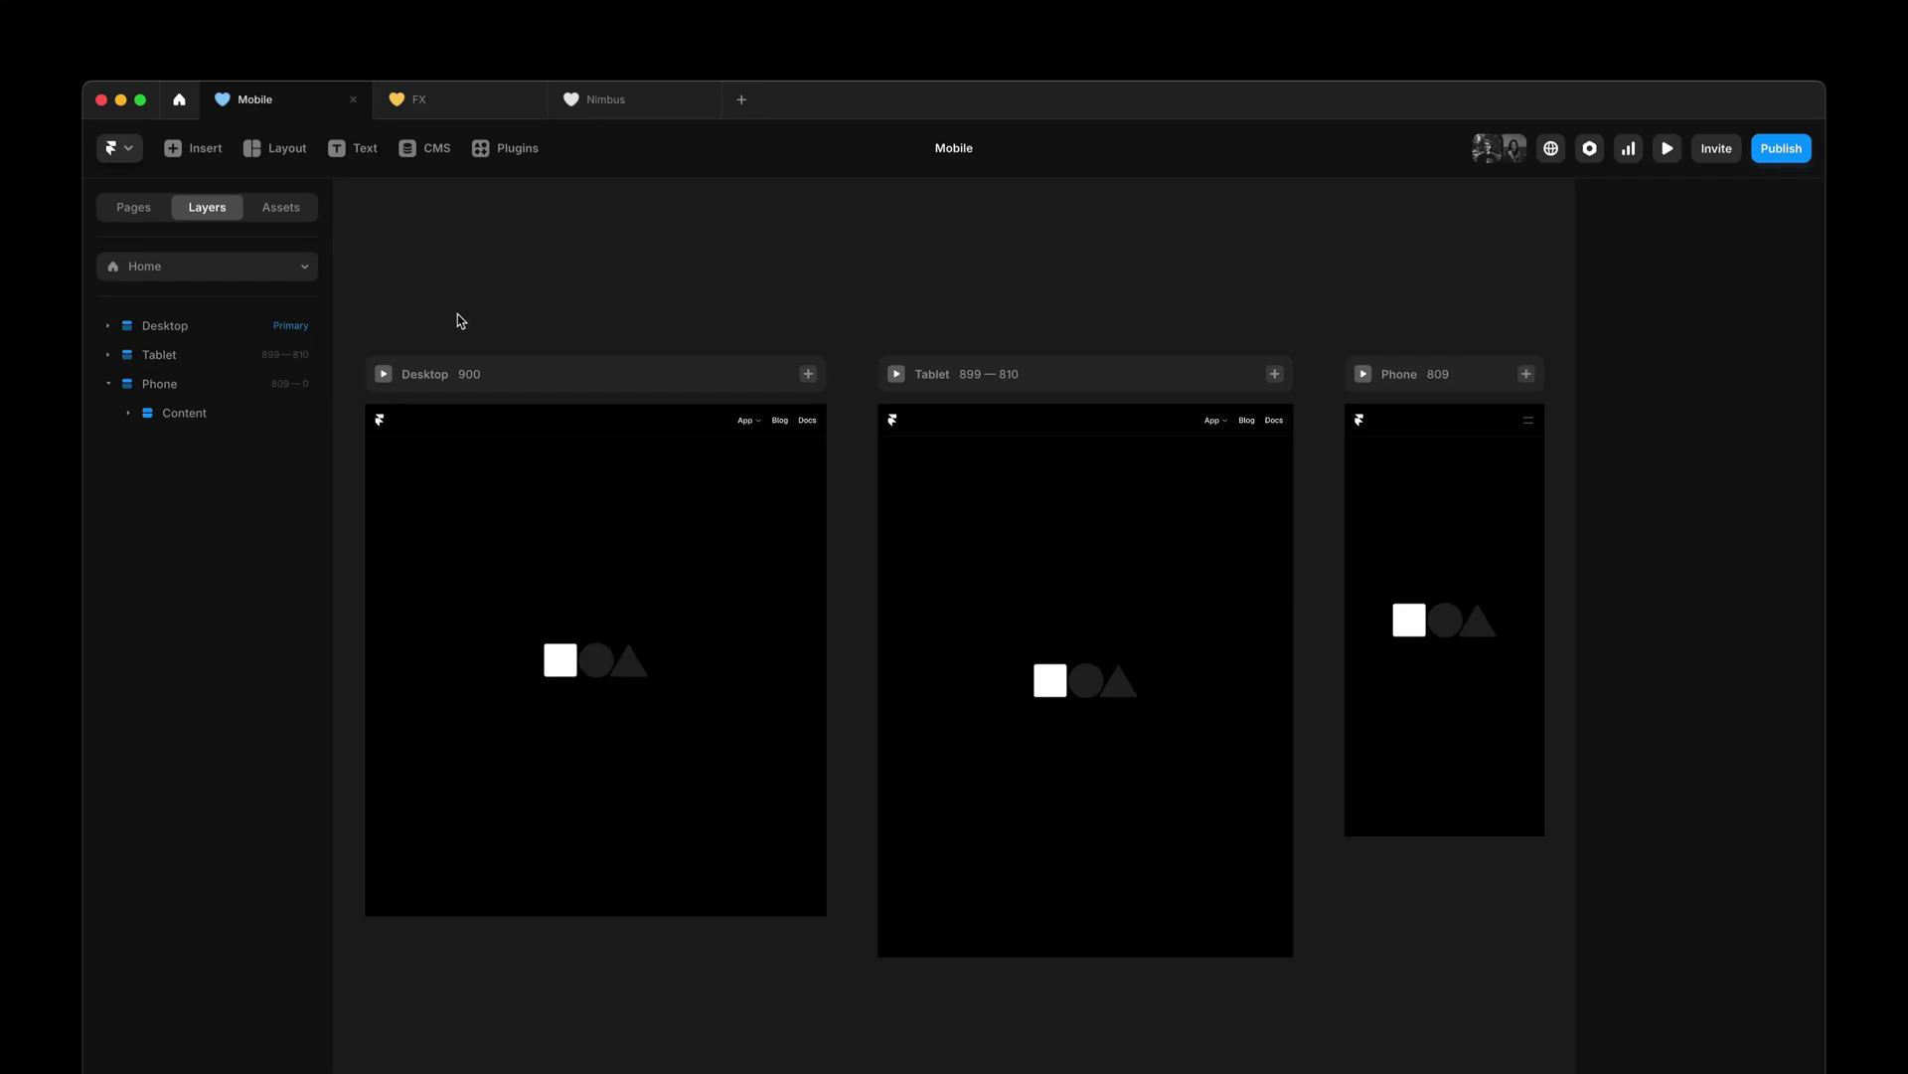
- Preview the site, pick the Motion and Plugins cards in the App dropdown, then close the preview
left_click(382, 374)
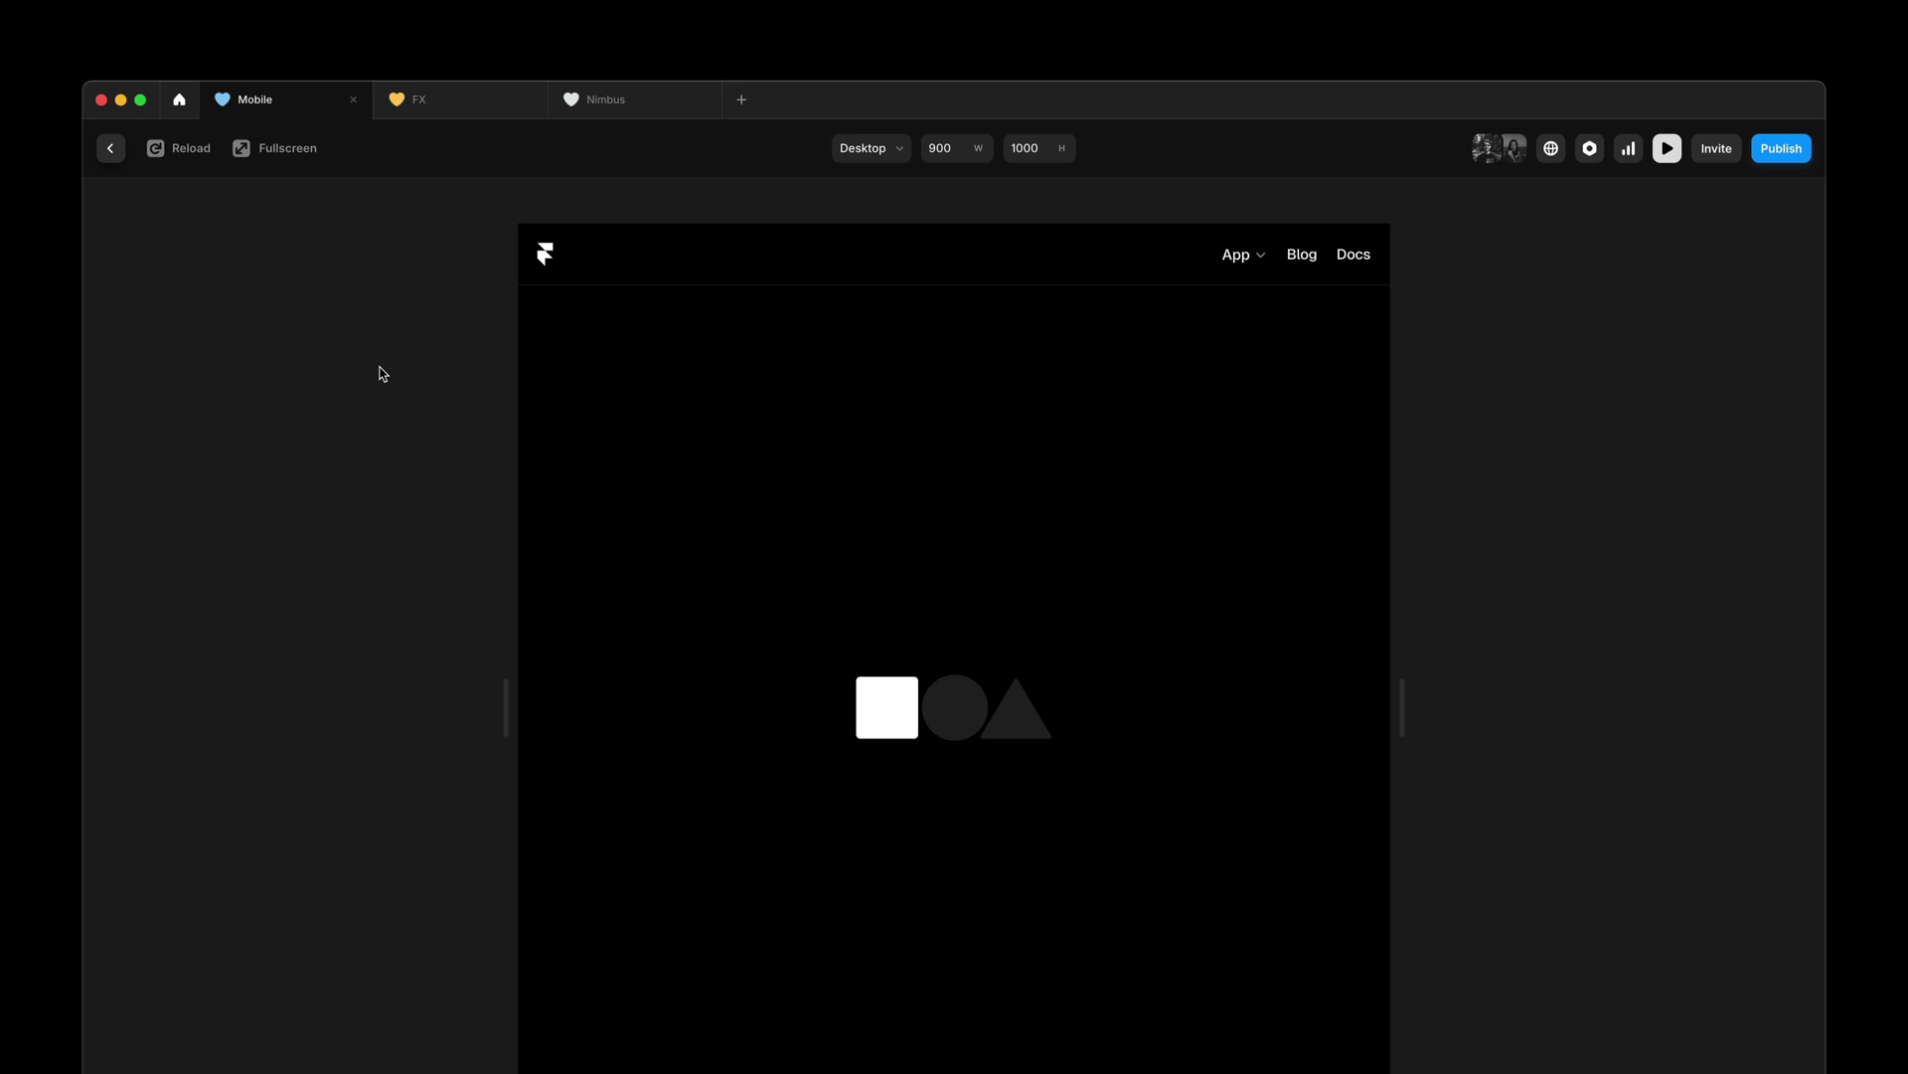
mouse_move(1239, 255)
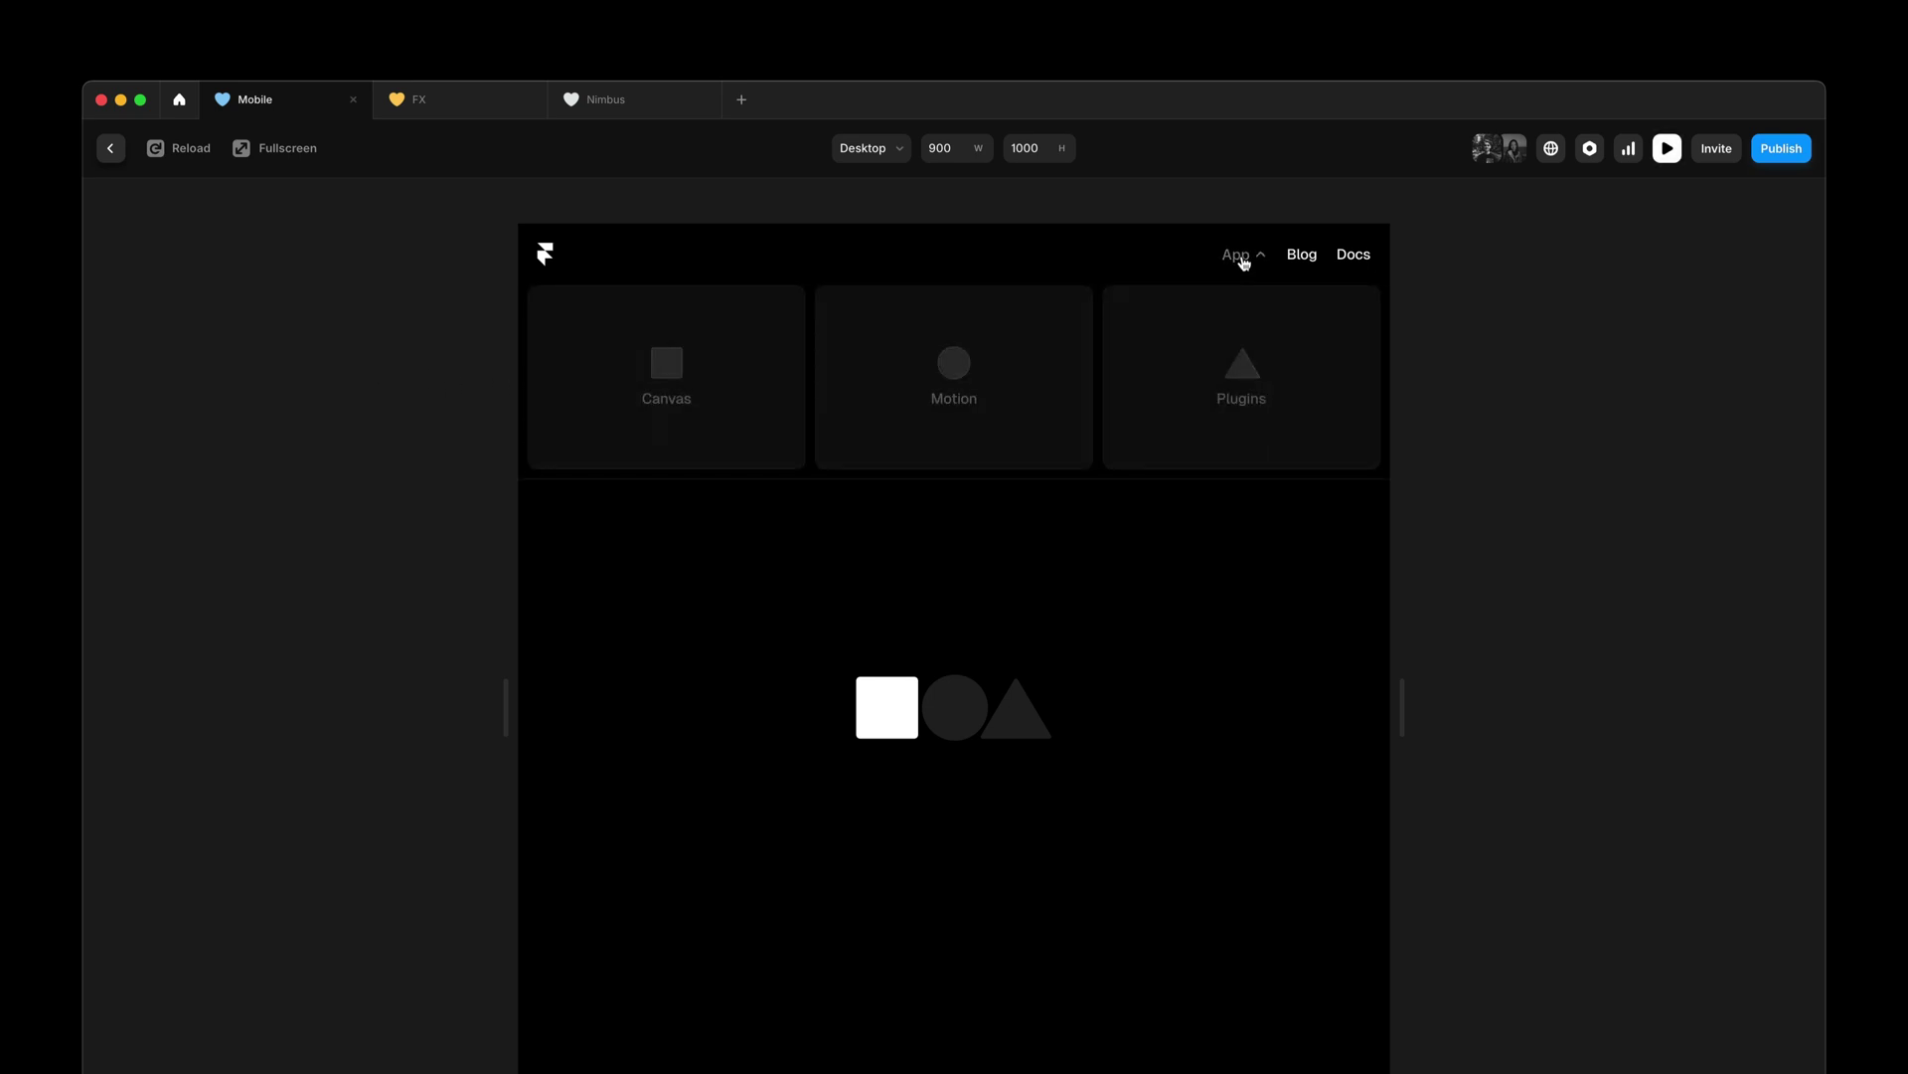
left_click(998, 389)
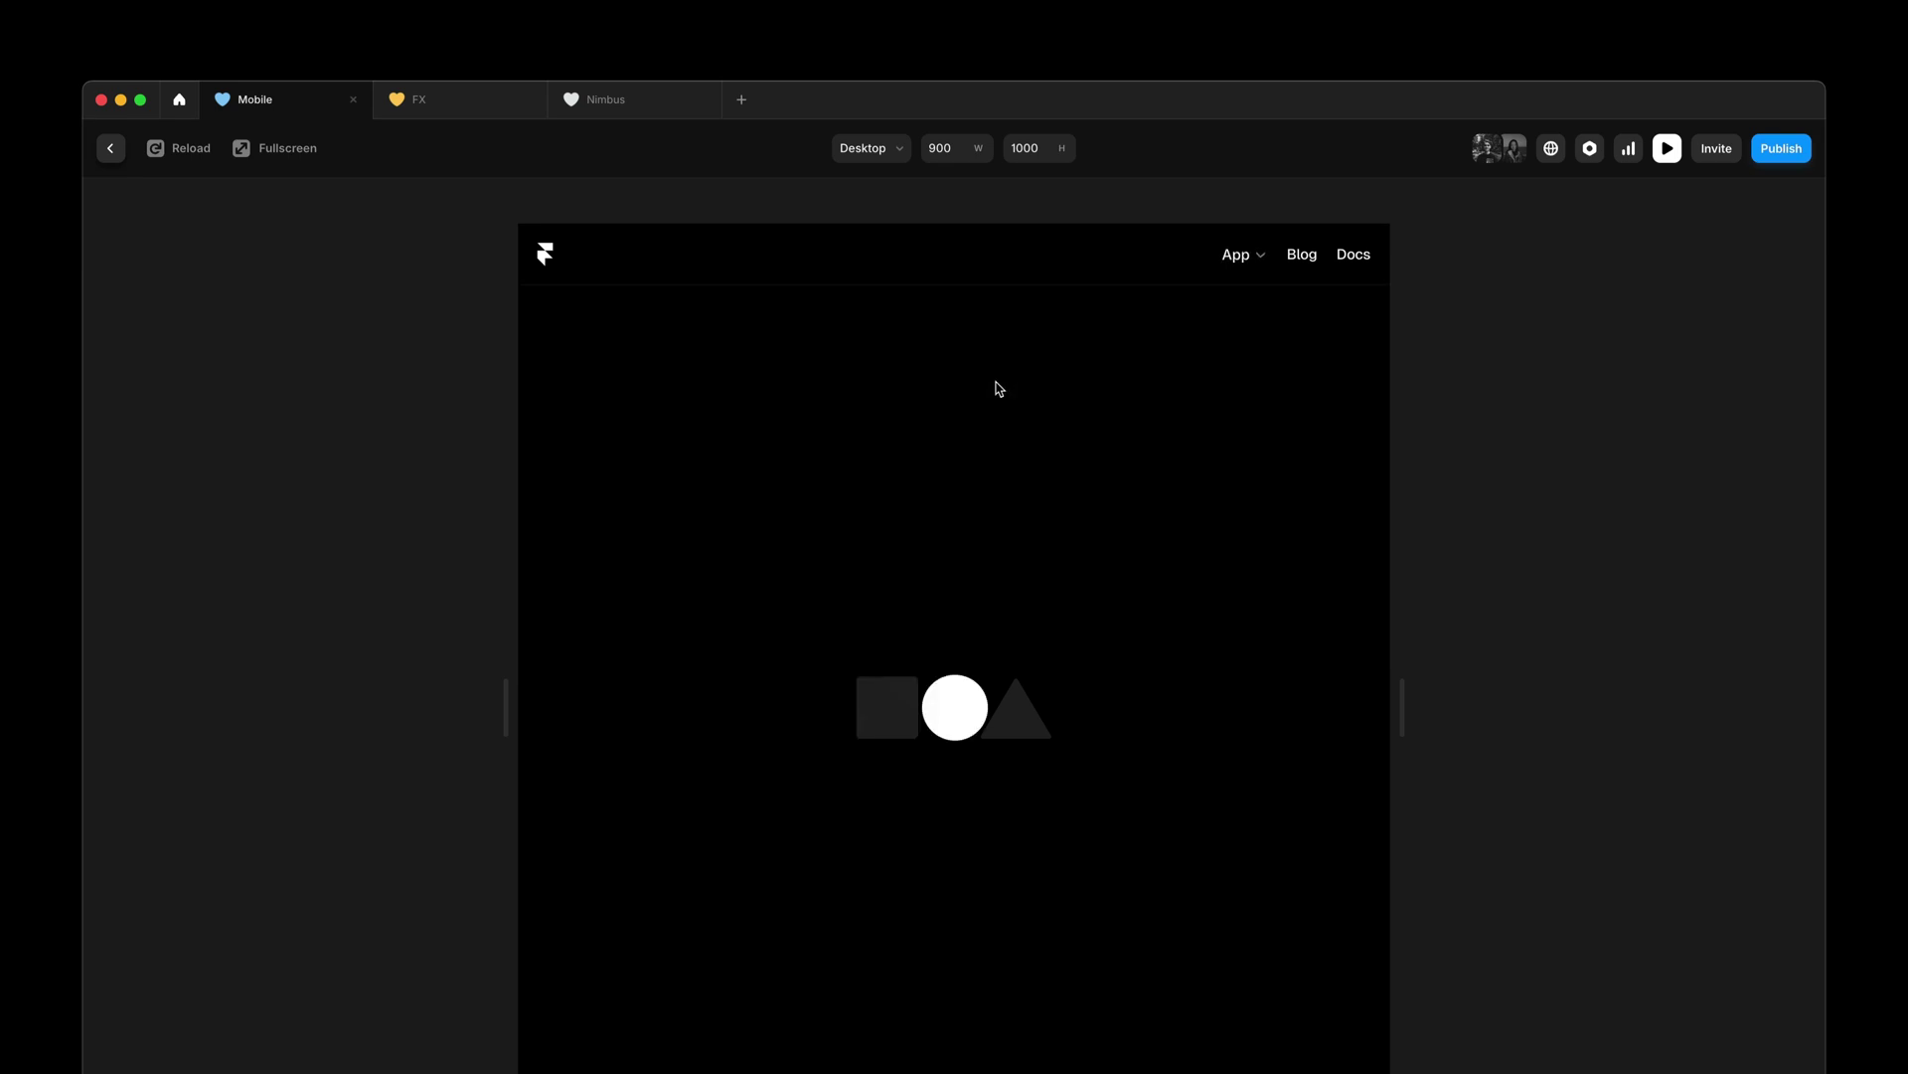
mouse_move(1231, 262)
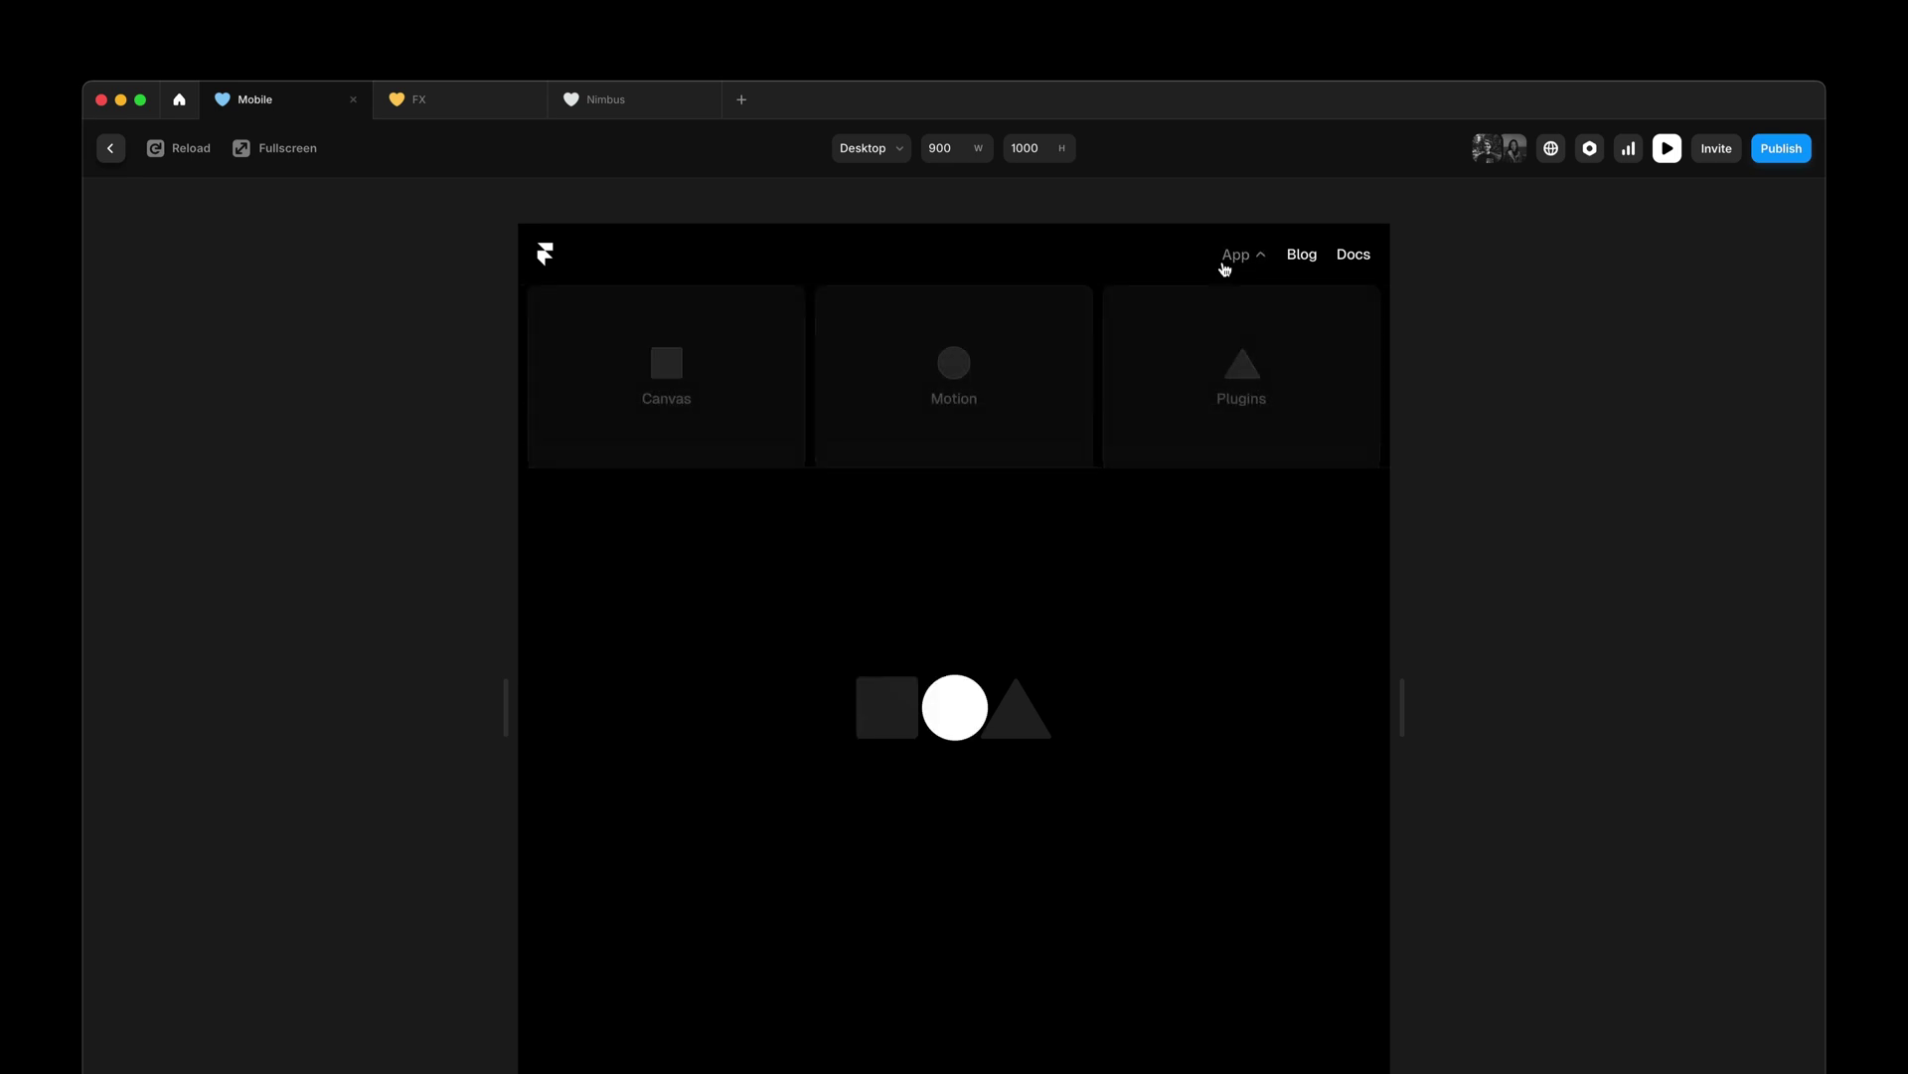
left_click(1216, 340)
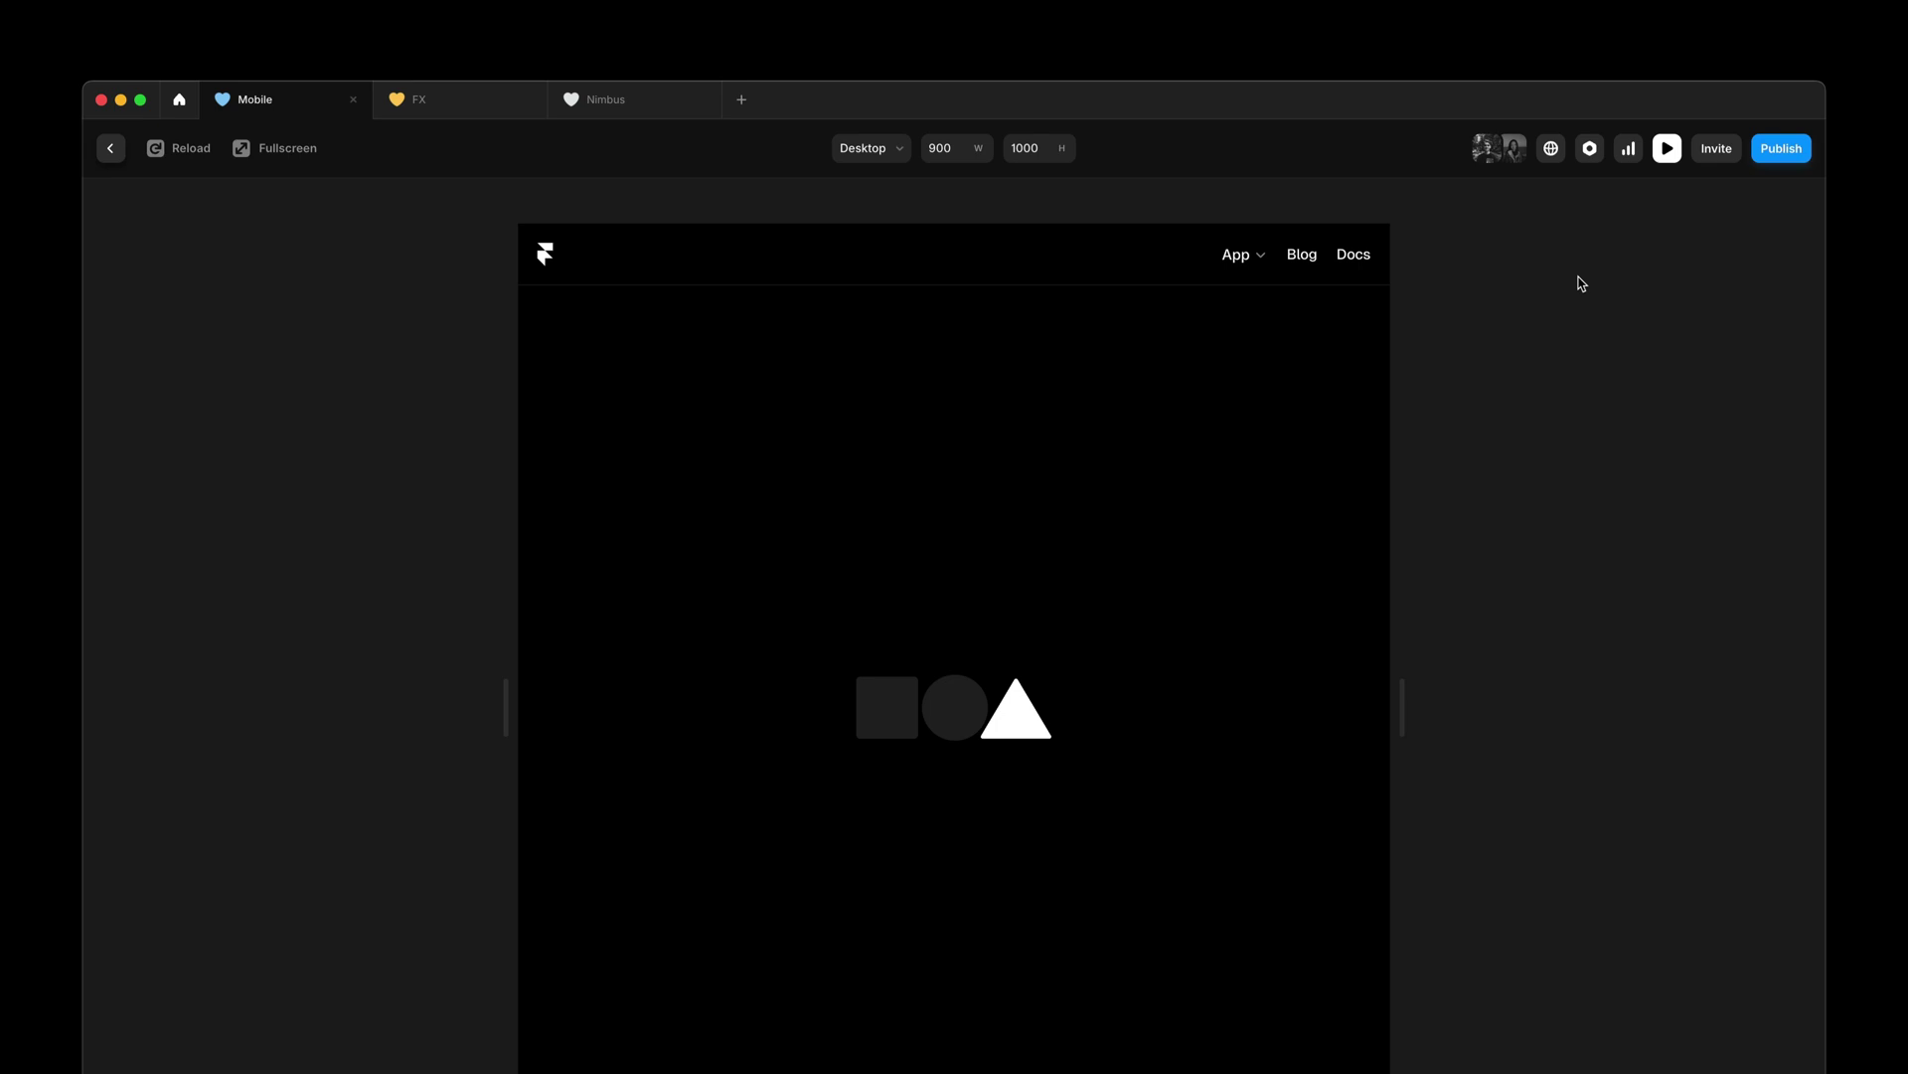
left_click(1669, 155)
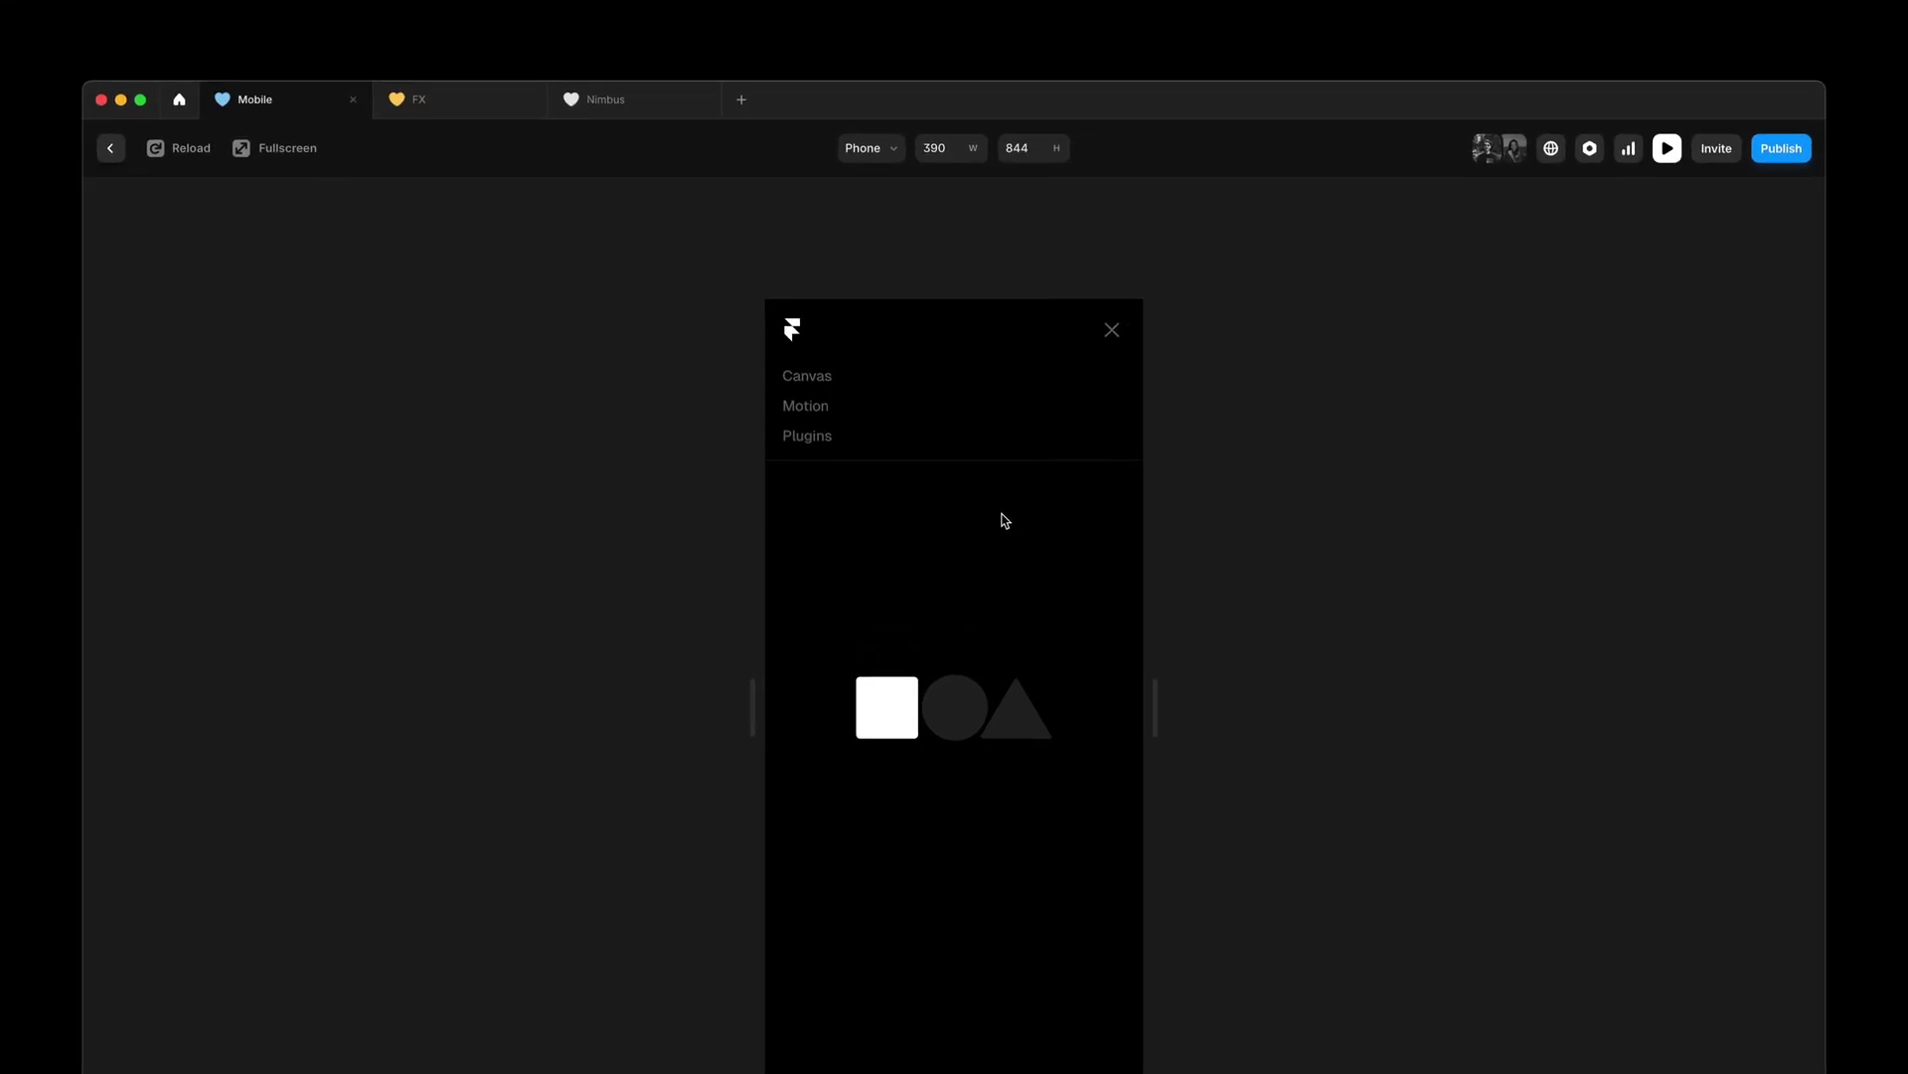
key("Escape")
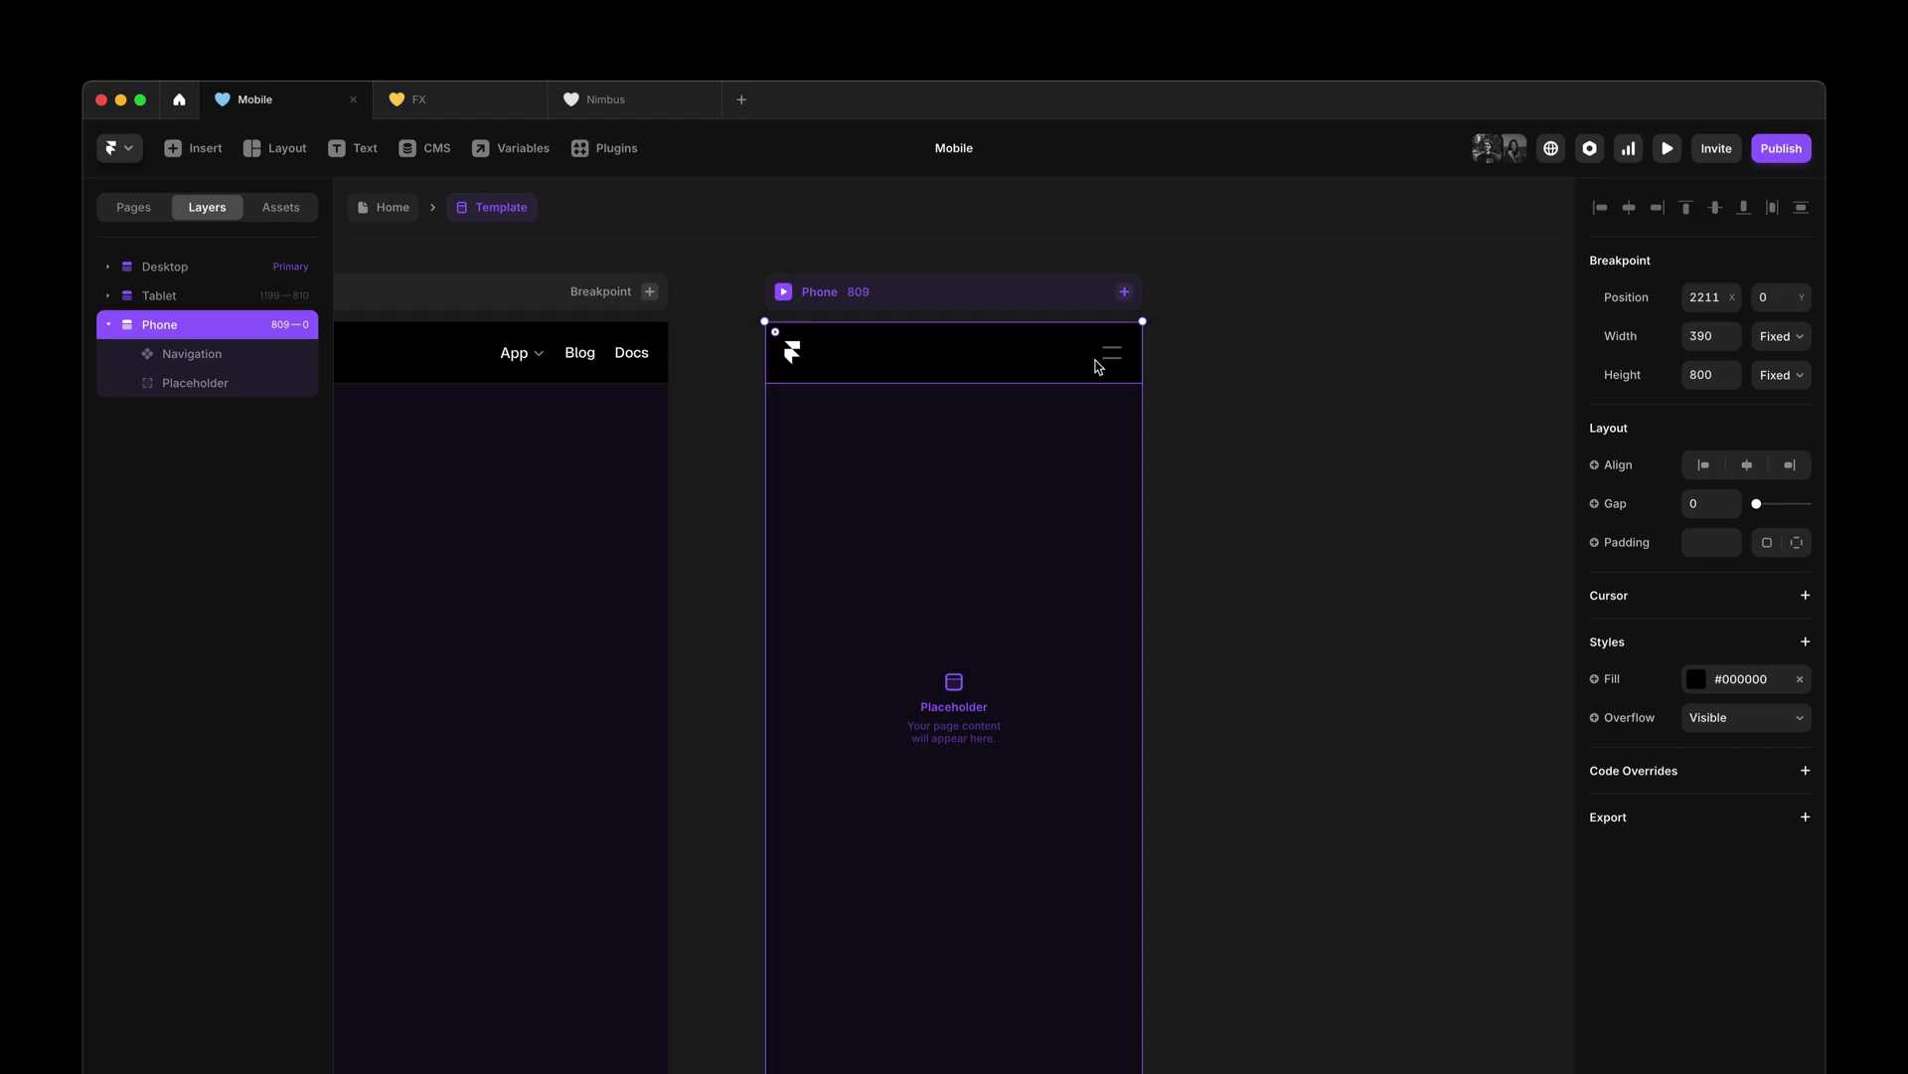
- Enter the Navigation component and inspect the hamburger icon's click interaction
double_click(1065, 362)
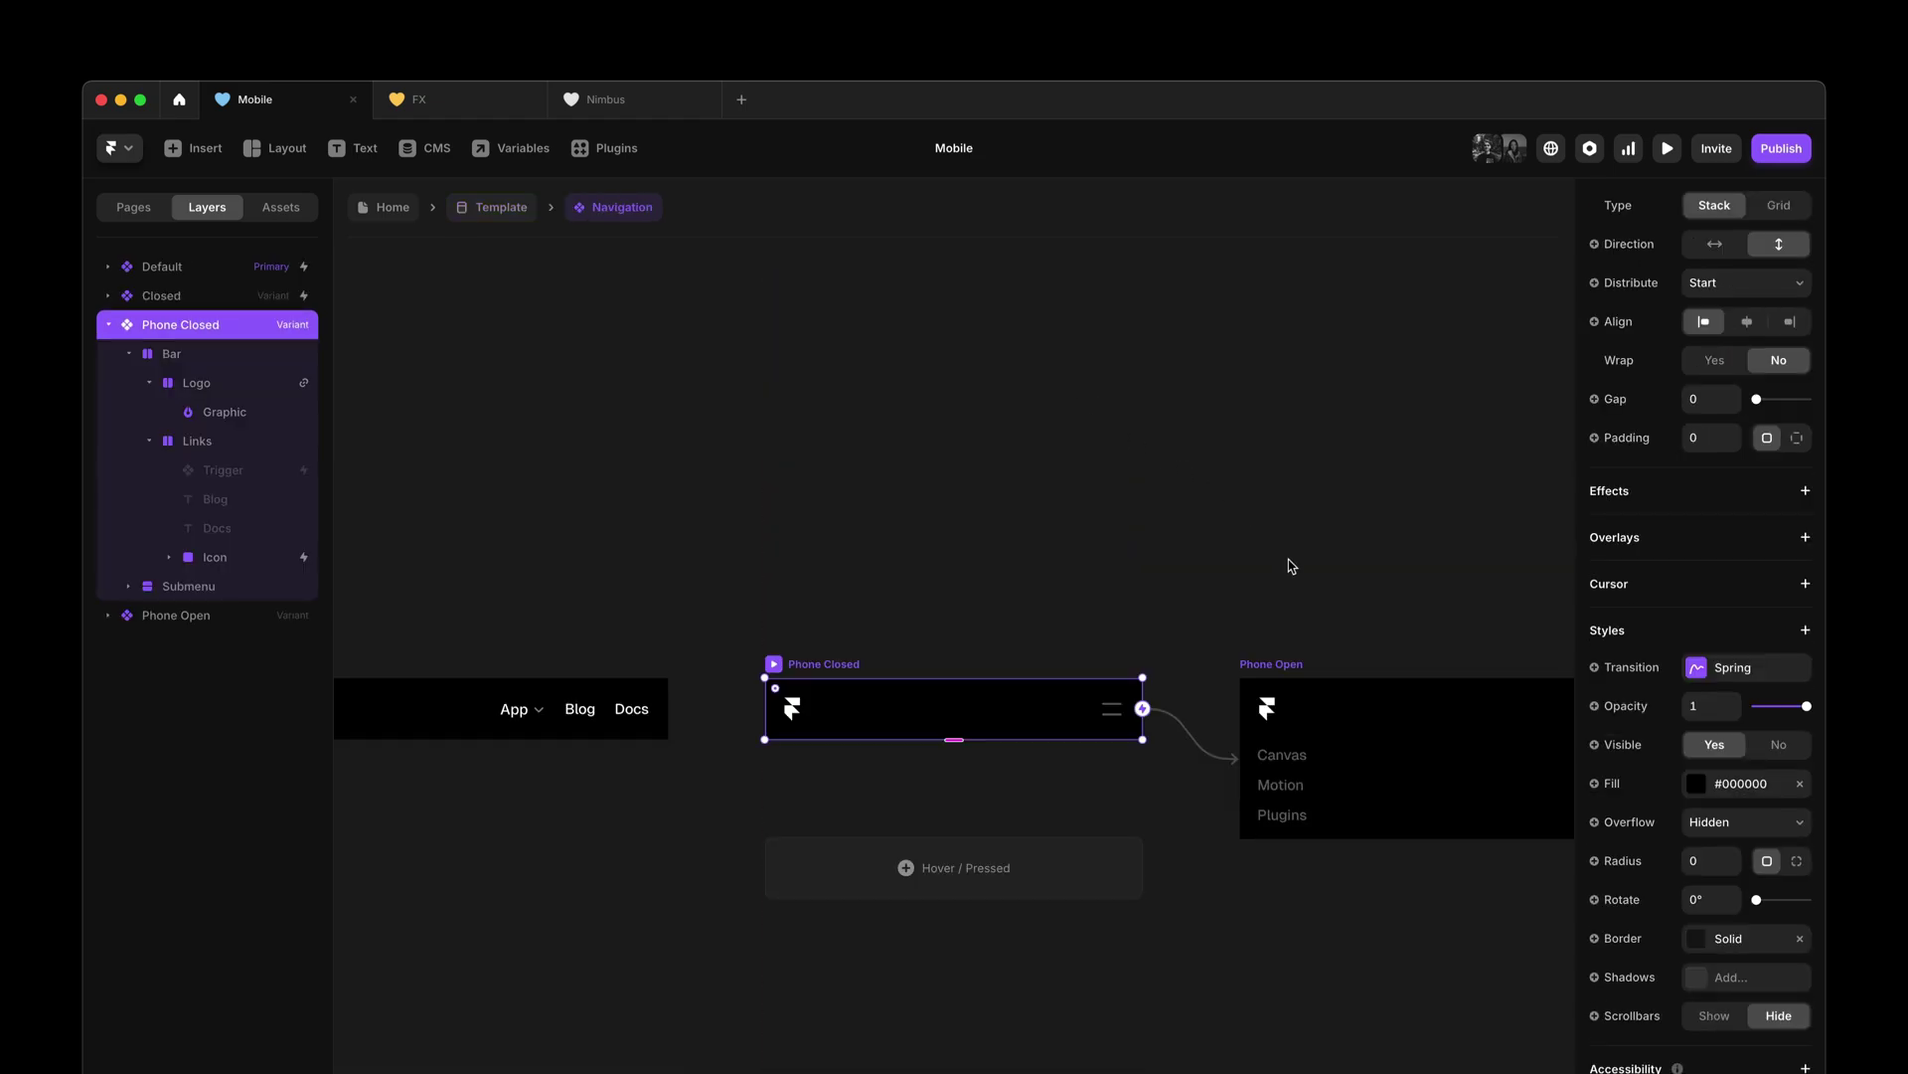
left_click(1312, 582)
left_click_drag(1320, 588, 1100, 481)
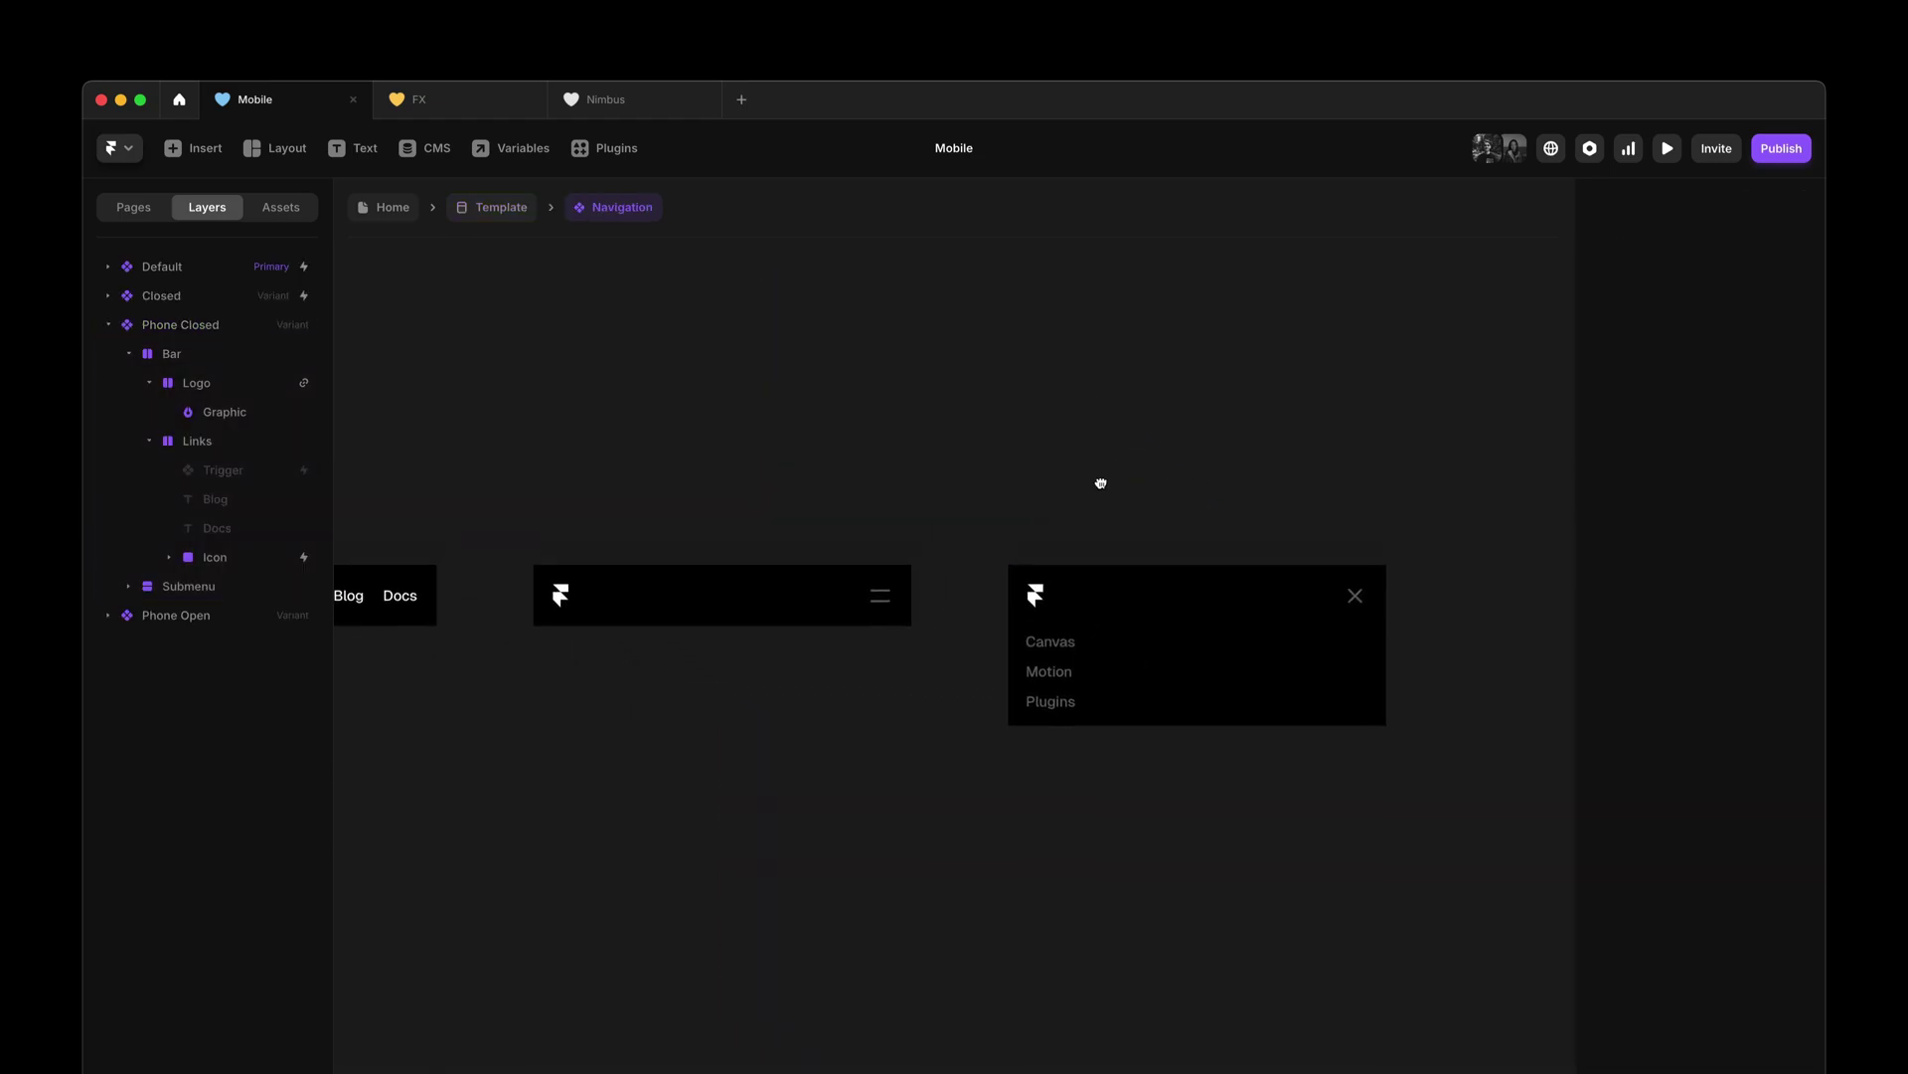
left_click(901, 602)
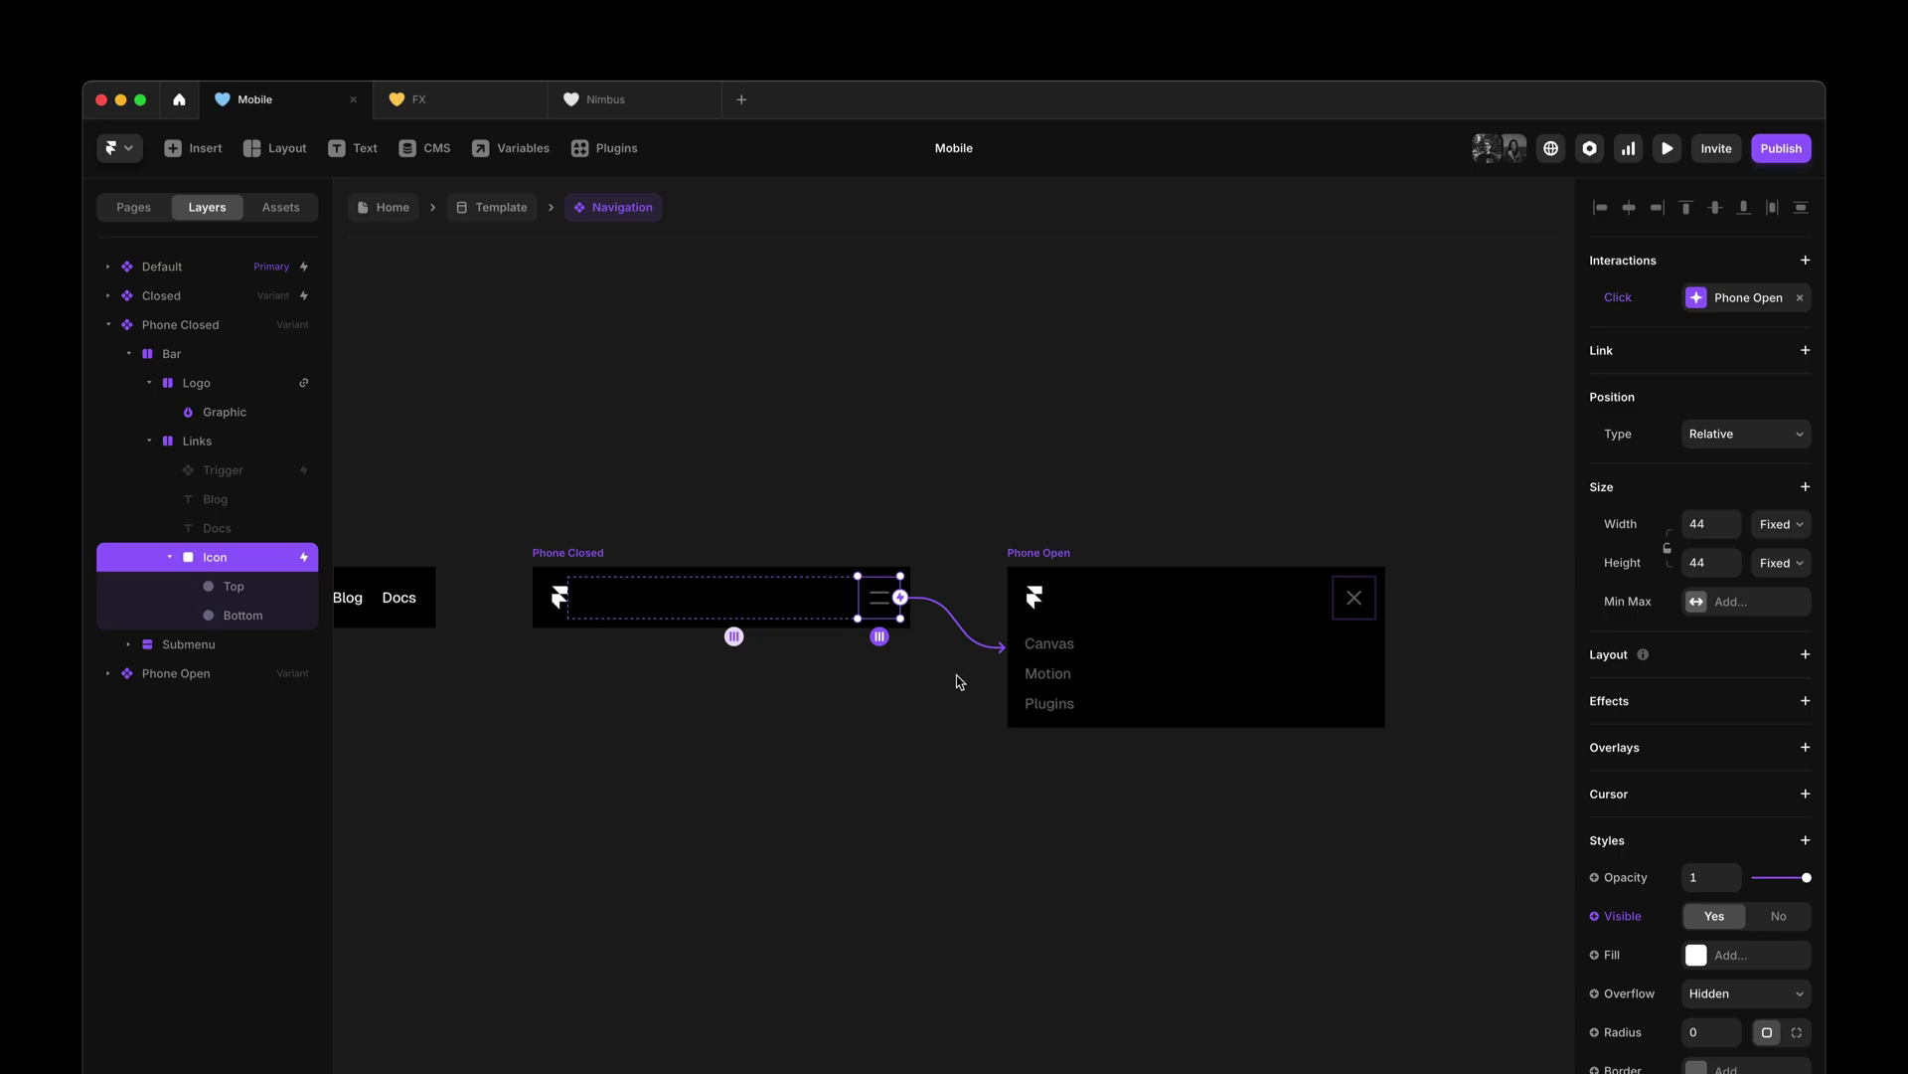
- Link the Canvas, Motion and Plugins cards' clicks in Phone Open to the Phone Closed variant
left_click(1040, 646)
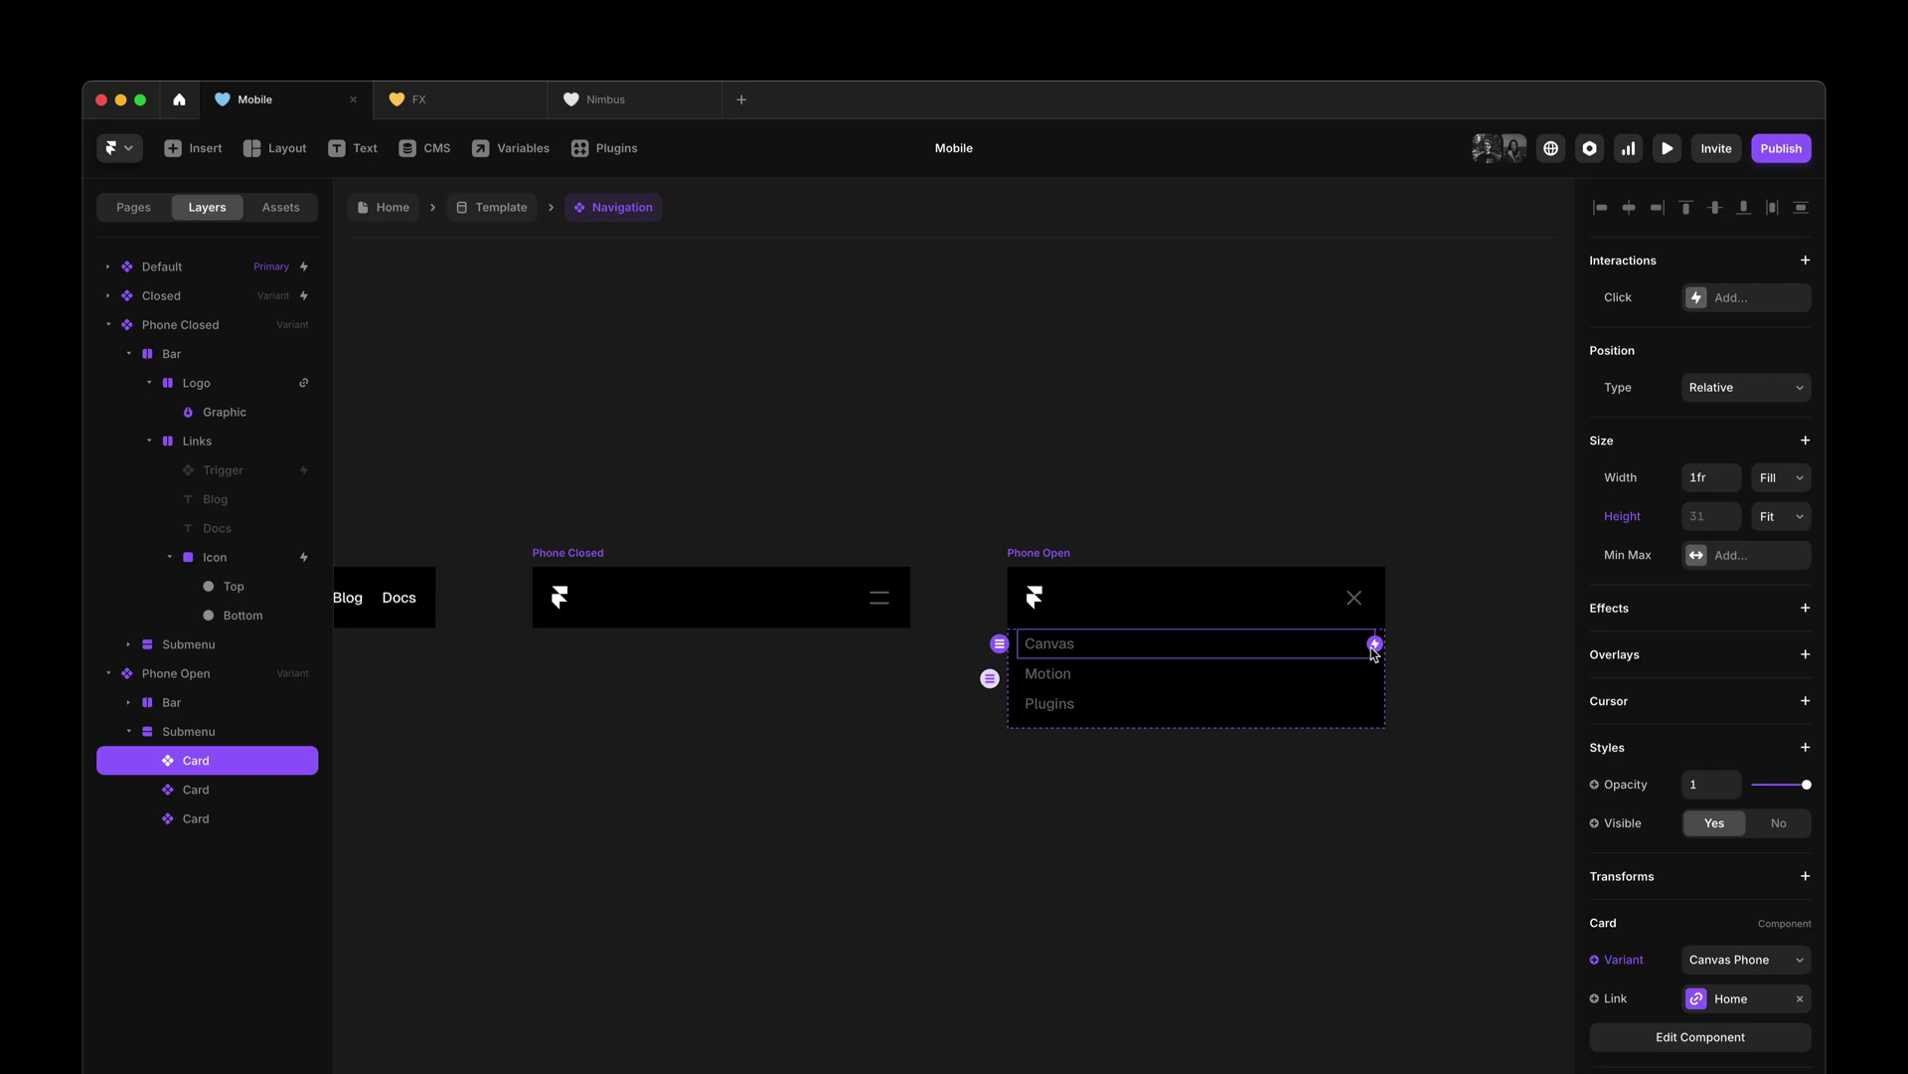
left_click_drag(1374, 646, 854, 611)
left_click(850, 676)
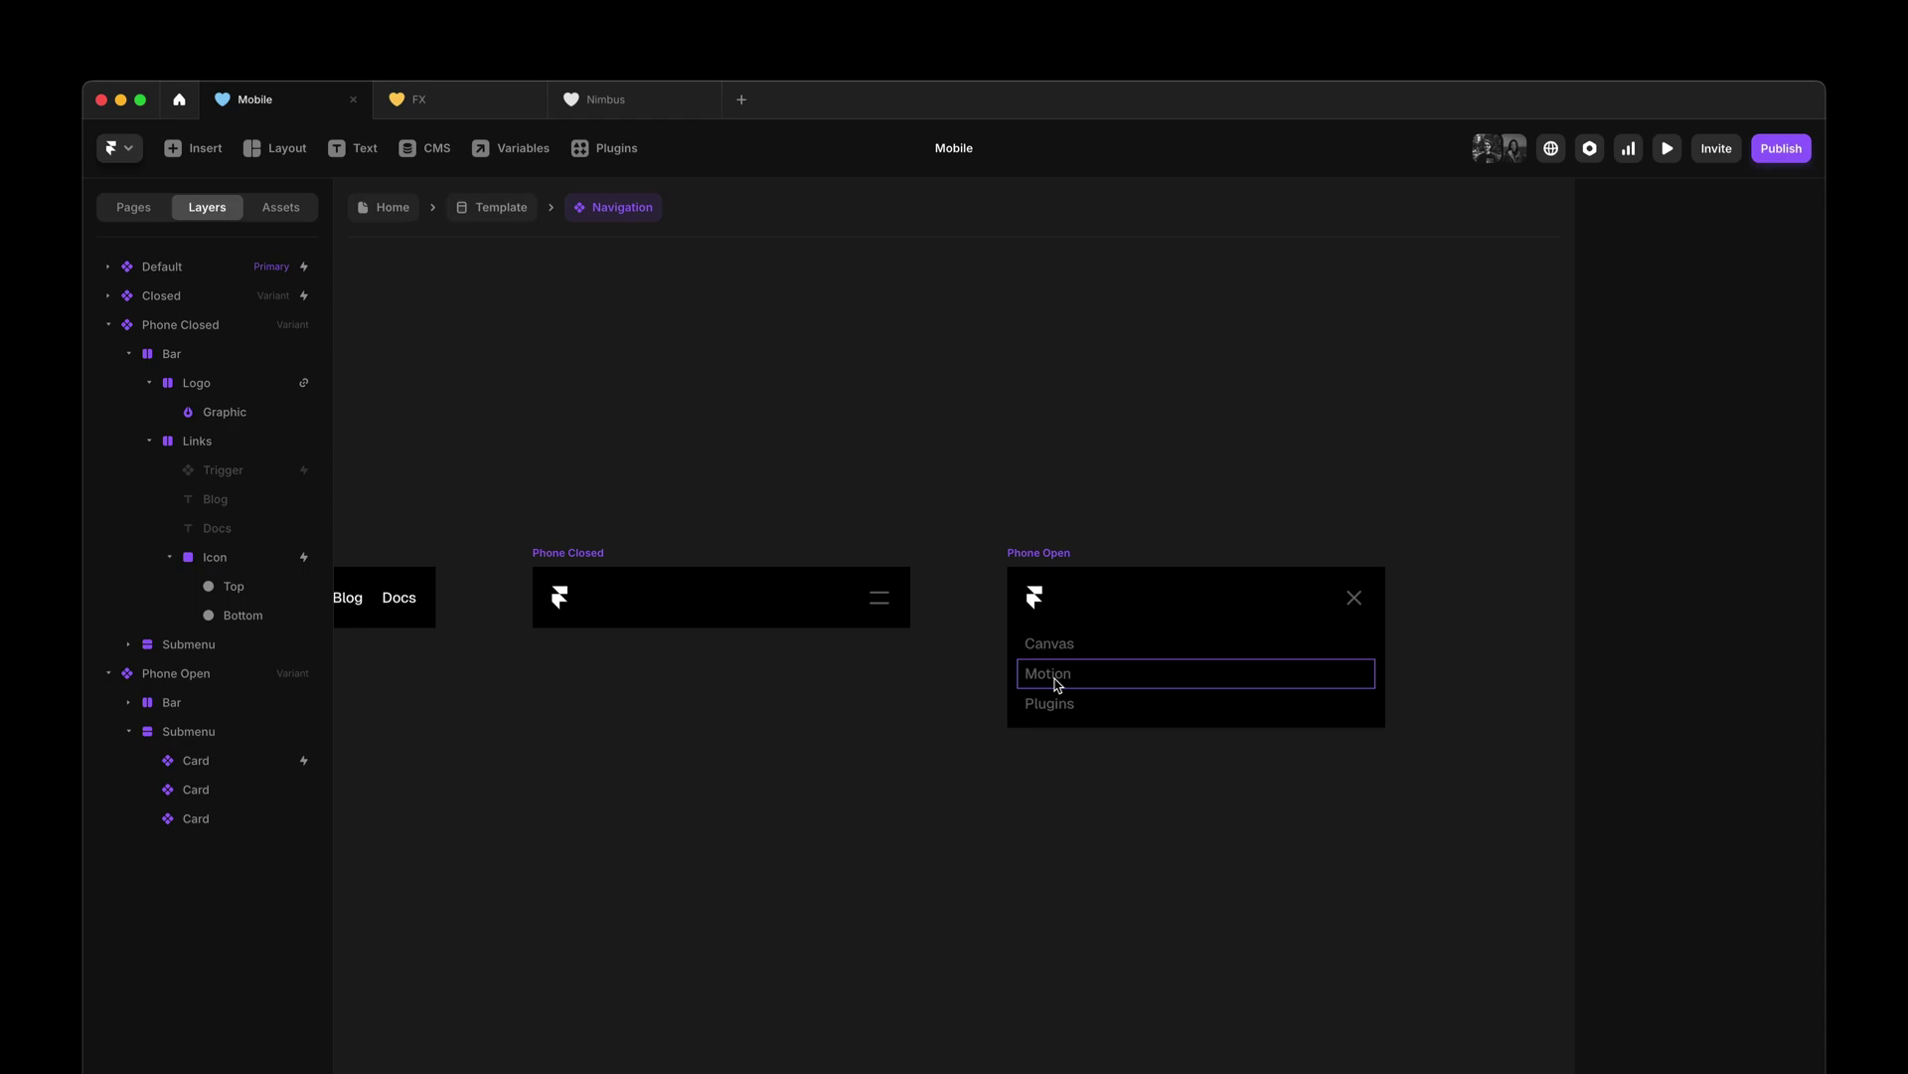
left_click(1056, 684)
left_click_drag(1375, 674, 860, 609)
left_click(864, 709)
left_click(1068, 710)
left_click_drag(1374, 703, 848, 596)
left_click(829, 723)
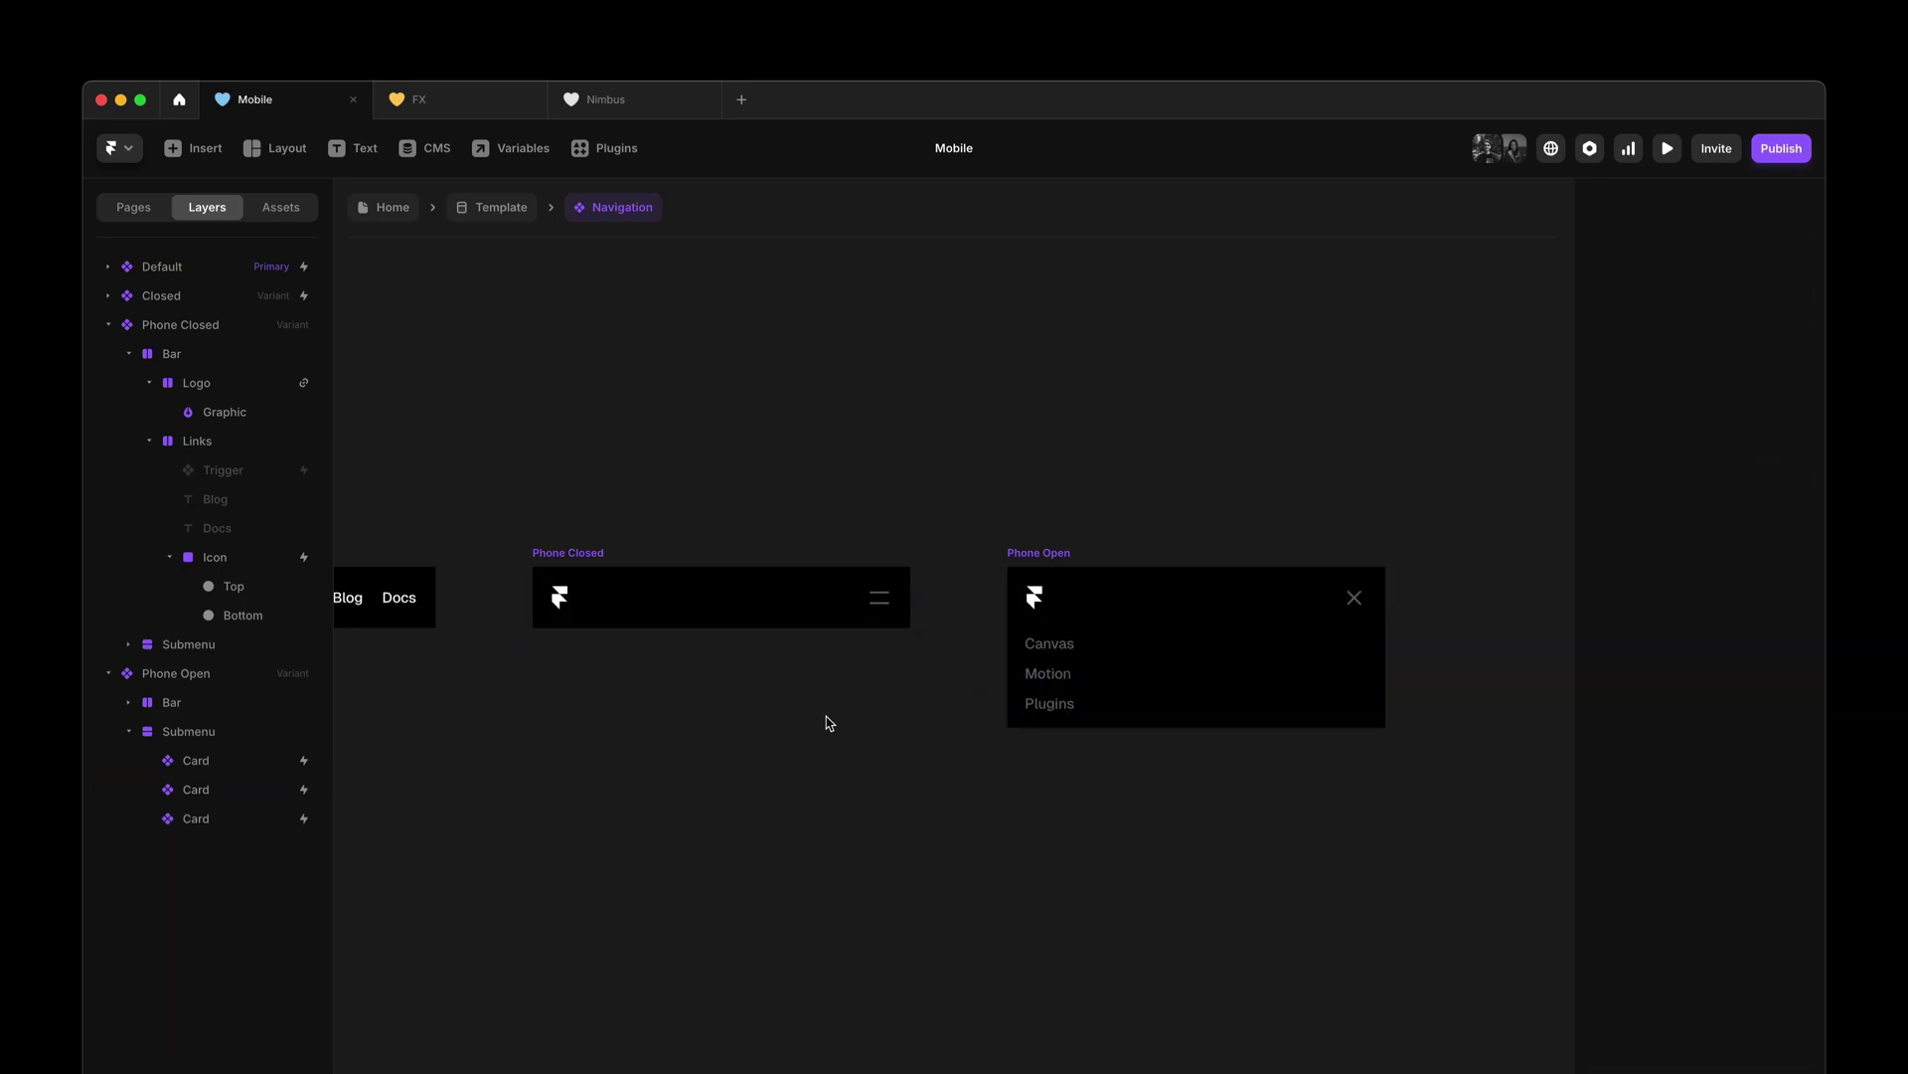
left_click(1045, 559)
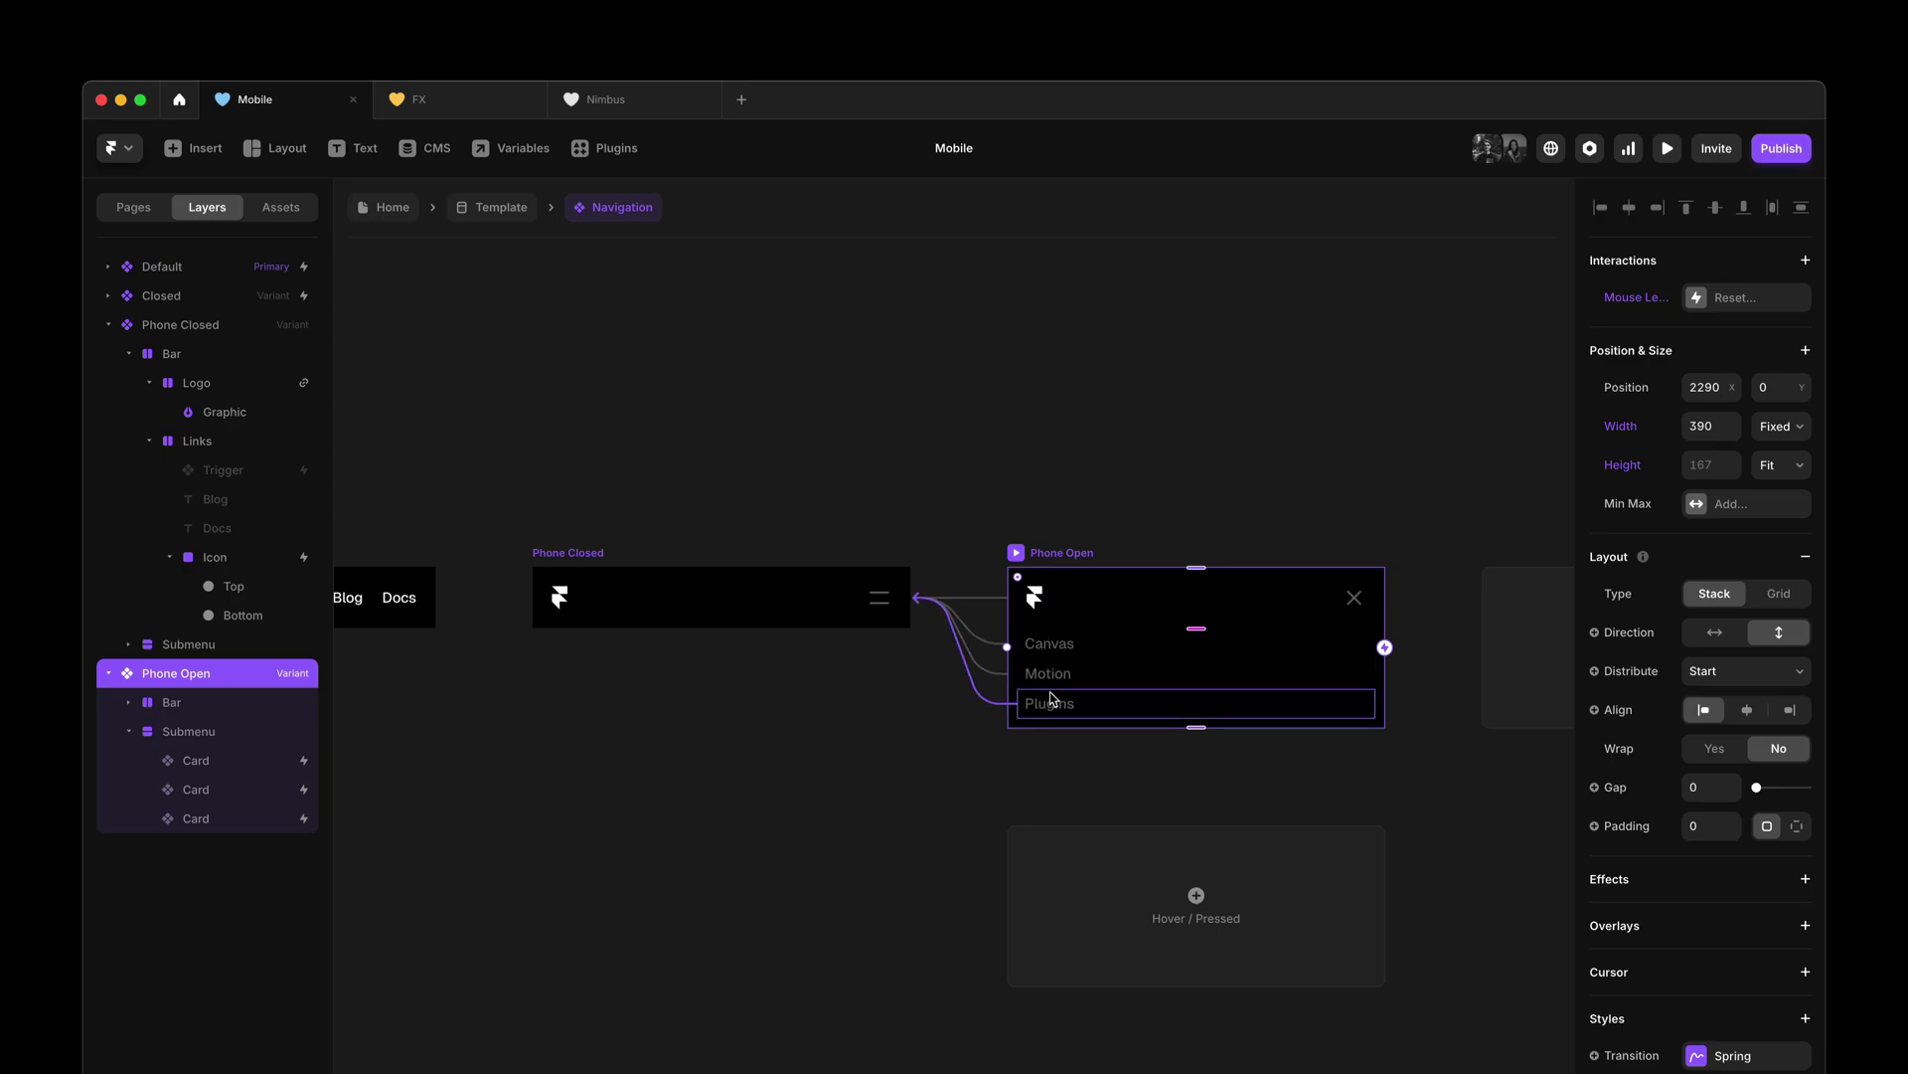
left_click(823, 732)
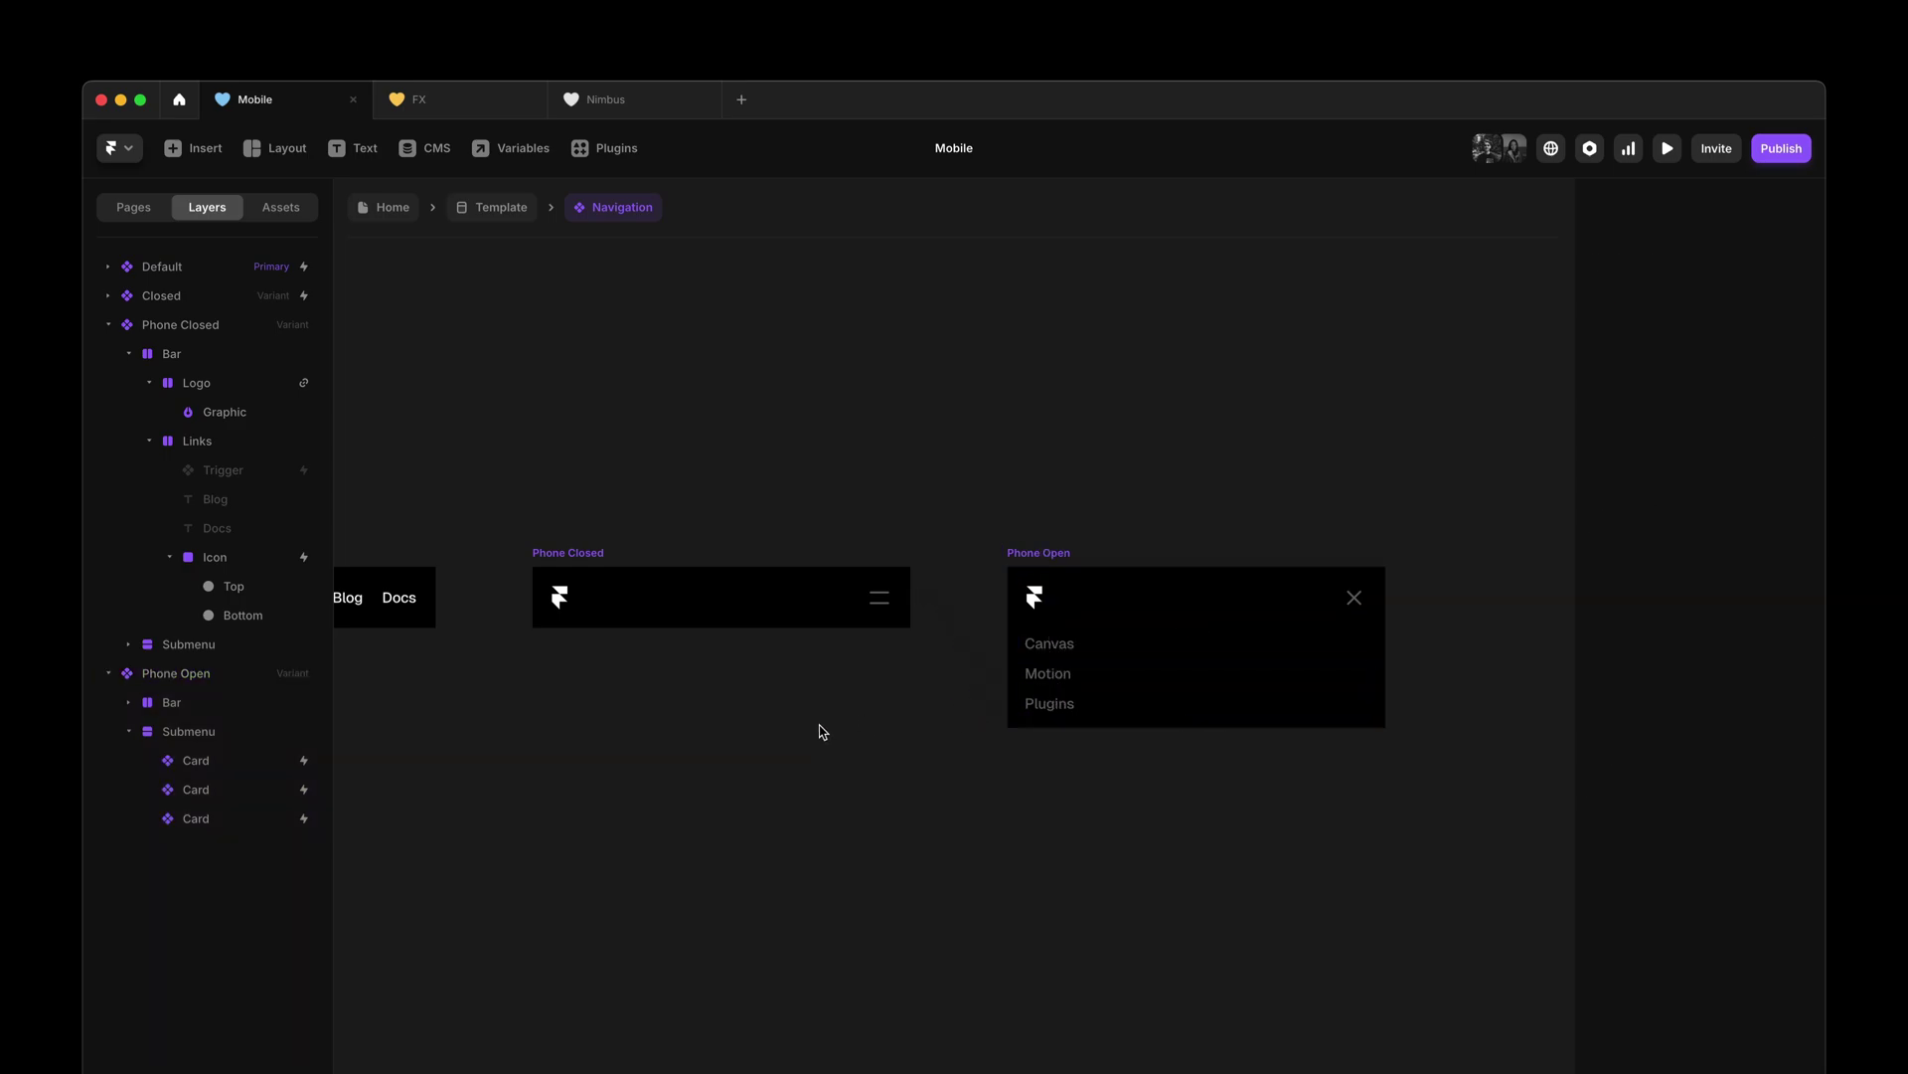
- Return to the Home page, preview its Phone breakpoint, then close the preview
left_click(388, 210)
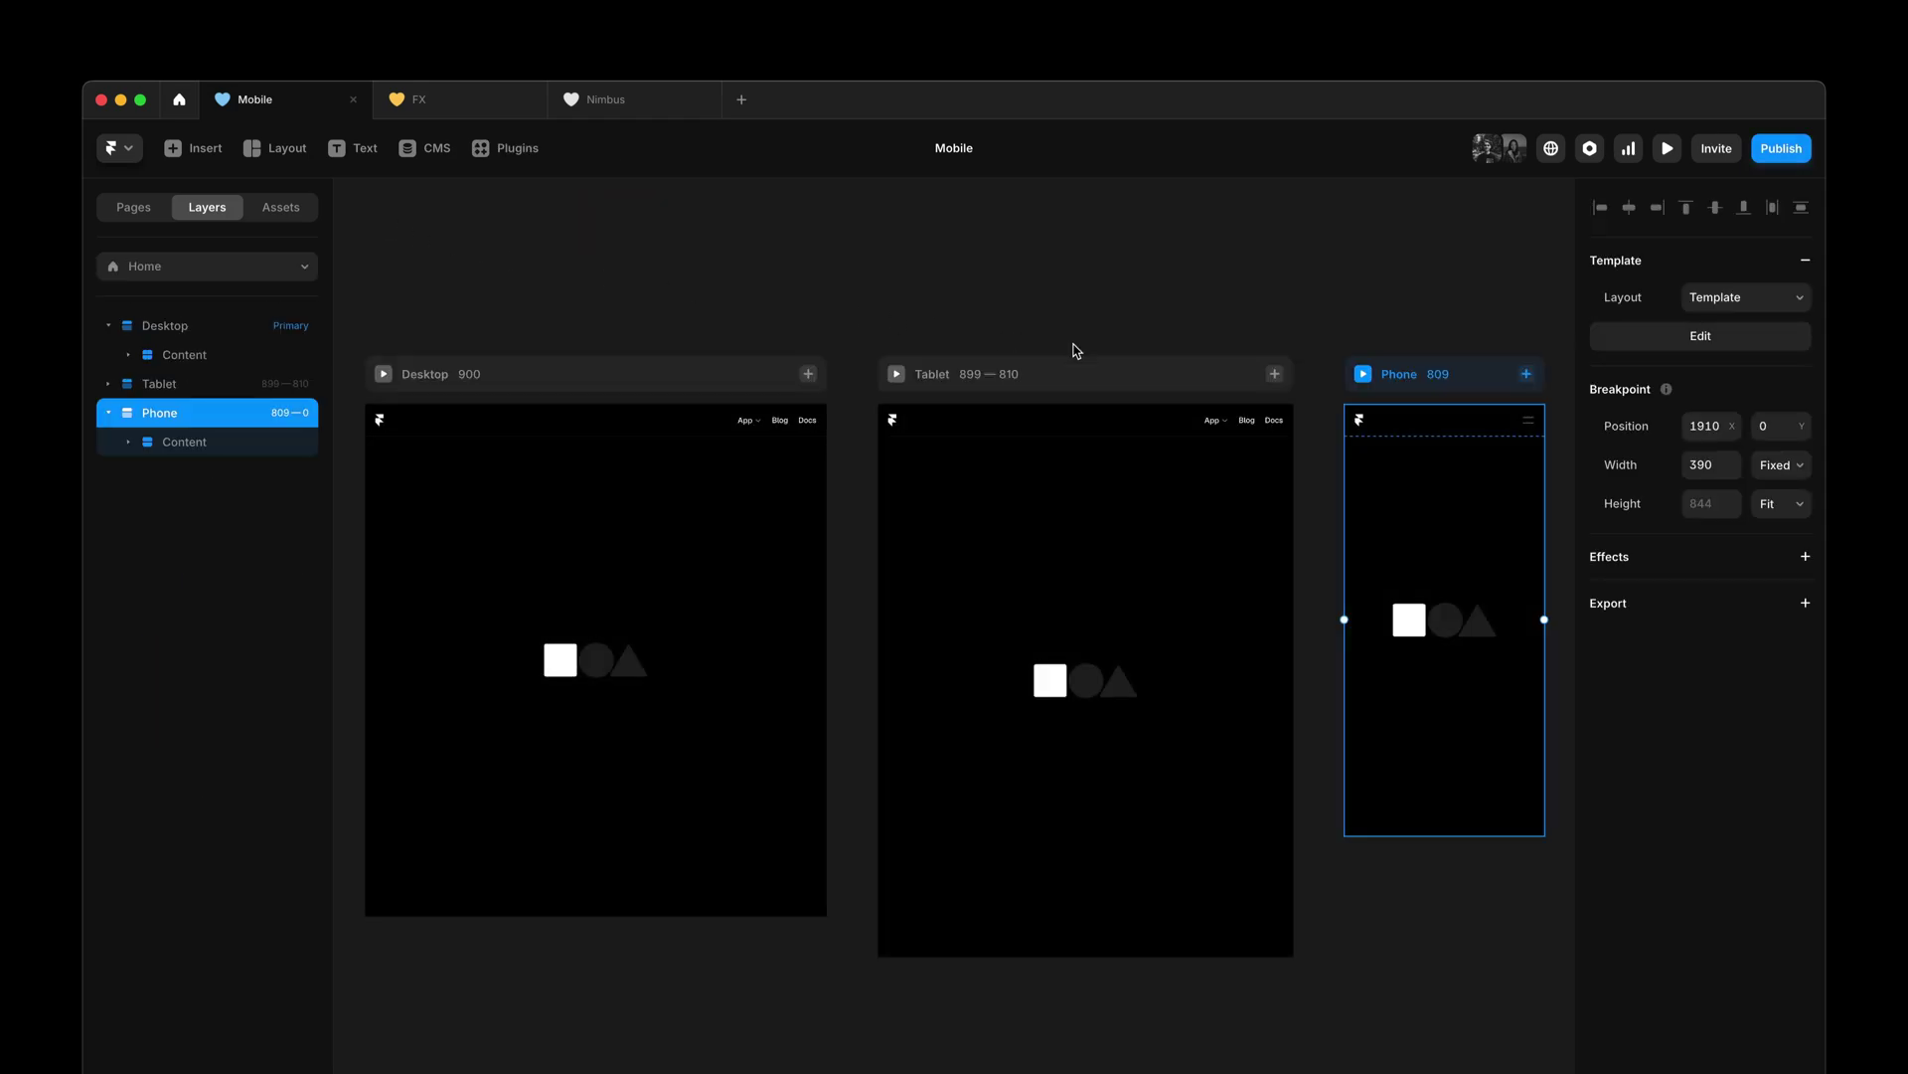
key("super+p")
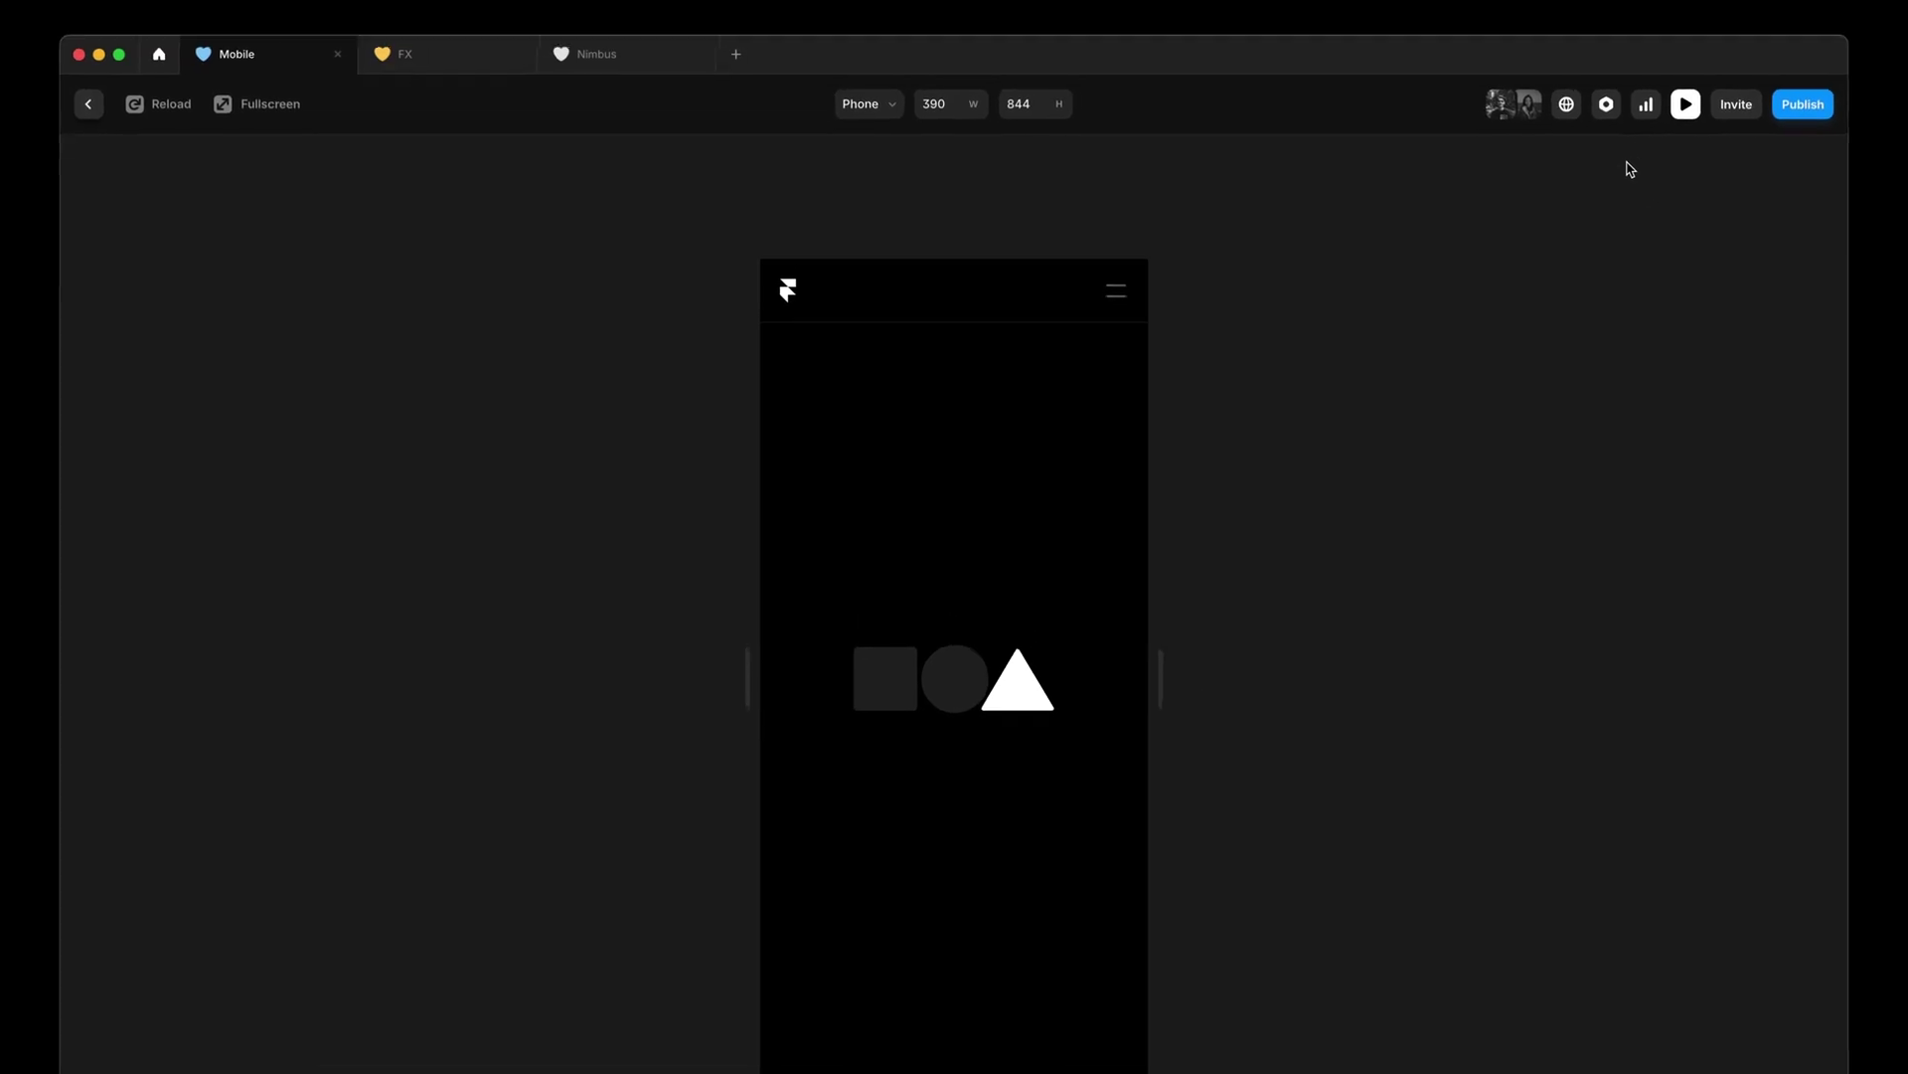
key("Escape")
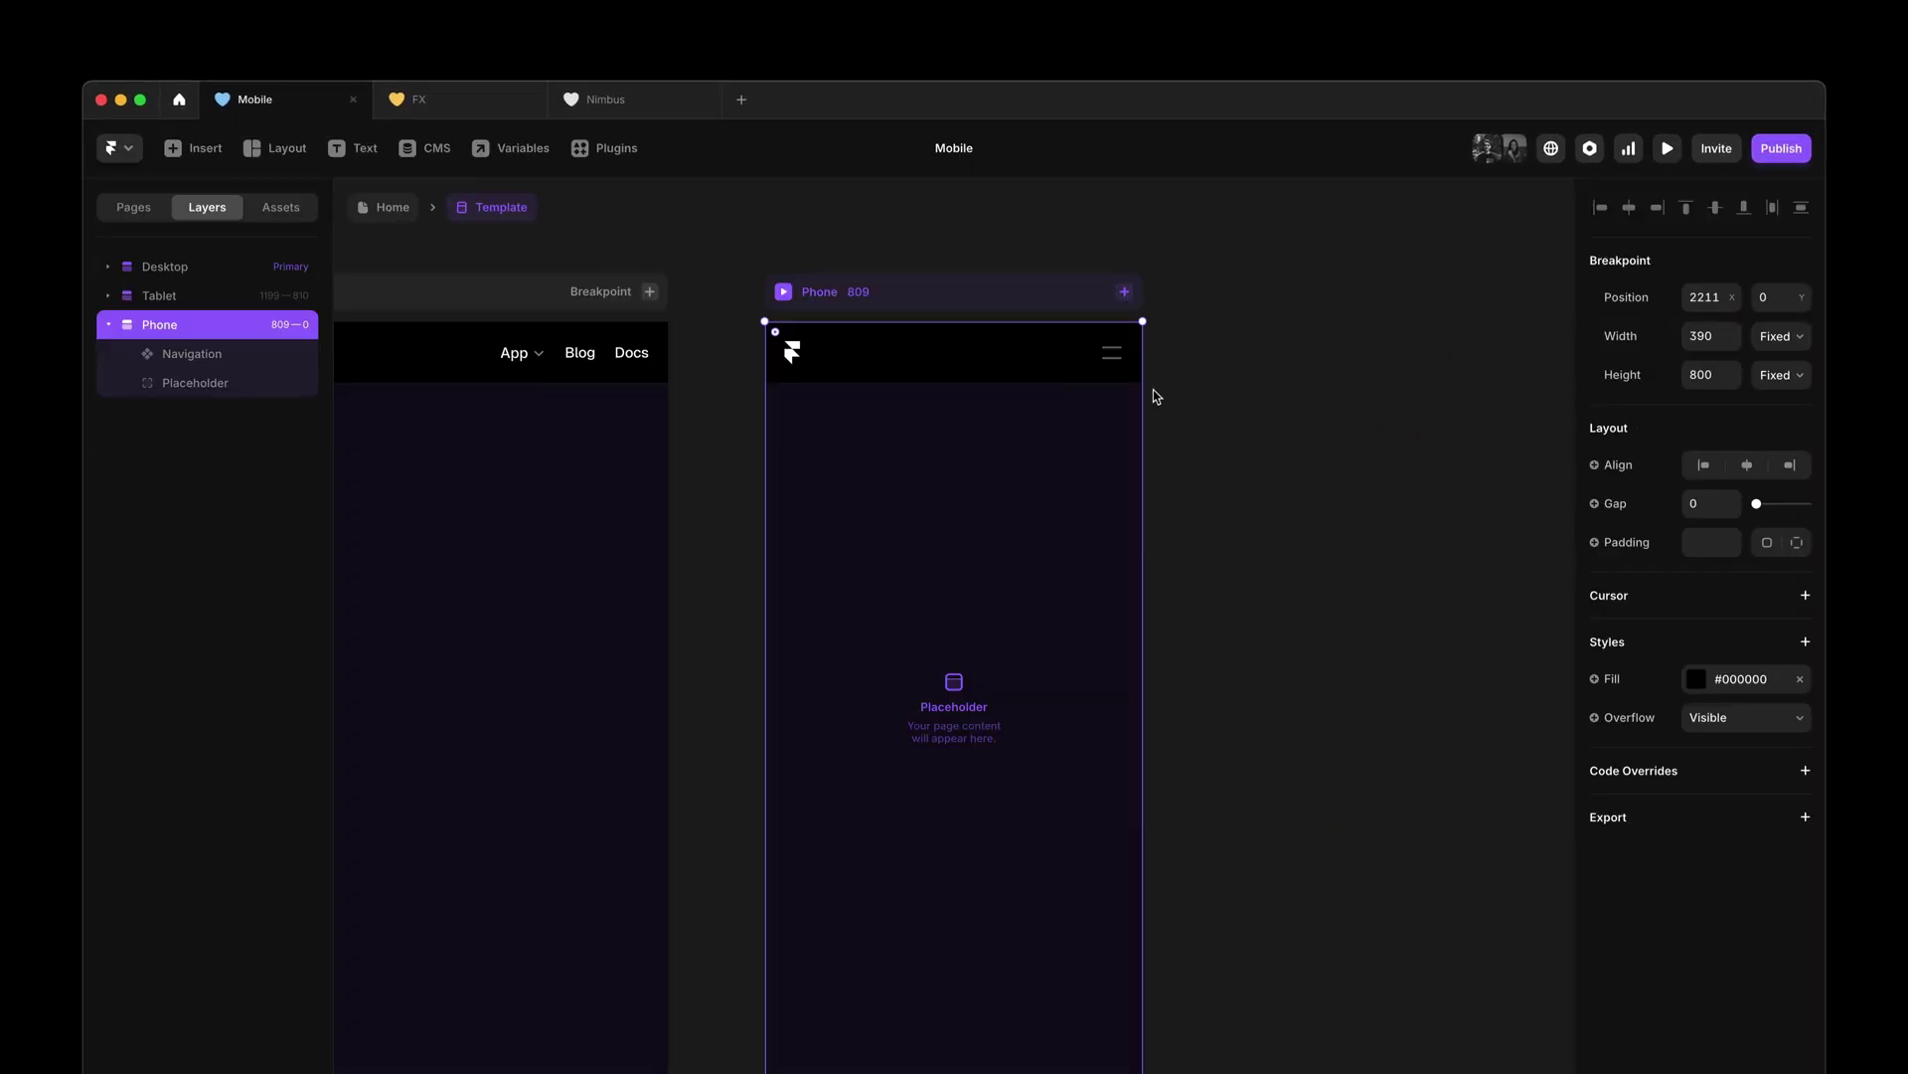
- Change the Phone Closed variant's transition from Spring to Instant, then preview the Phone breakpoint from Home
double_click(1081, 367)
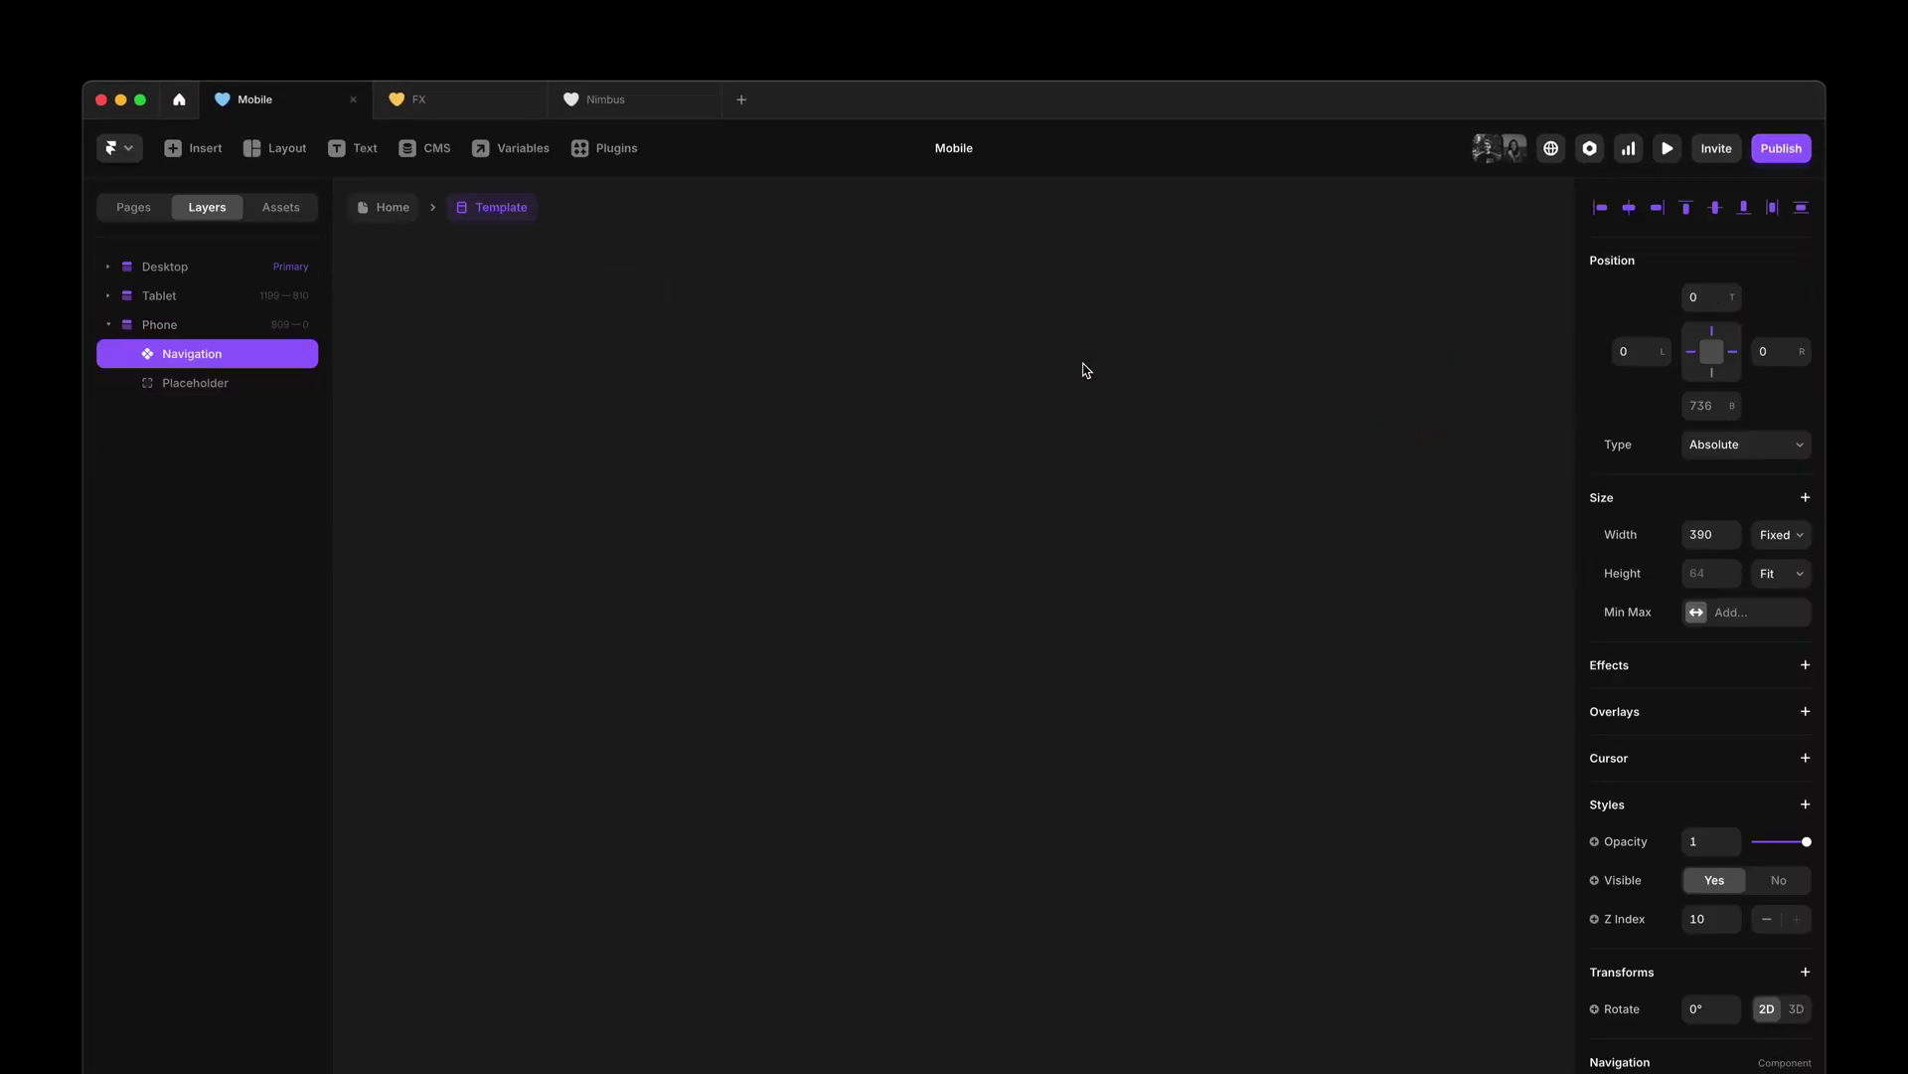
left_click(1086, 383)
left_click_drag(1009, 412, 837, 337)
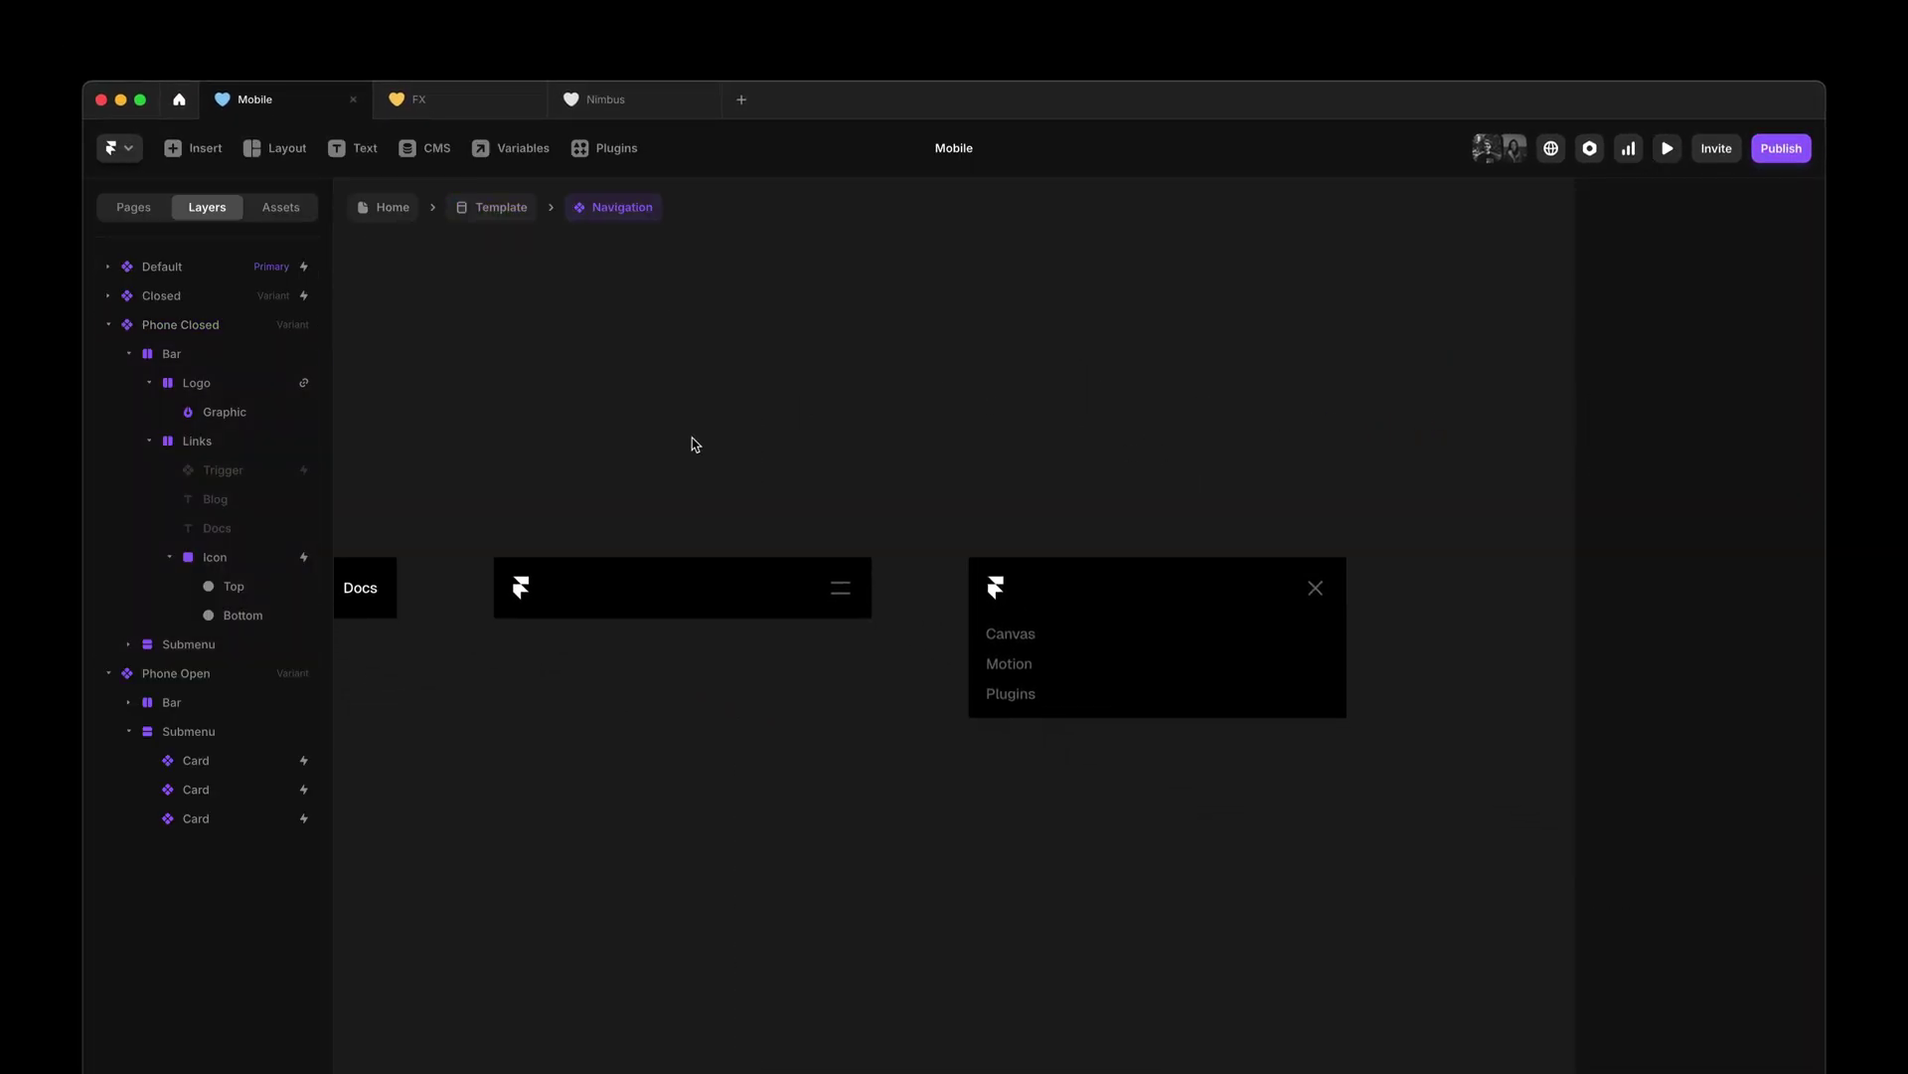
left_click(612, 541)
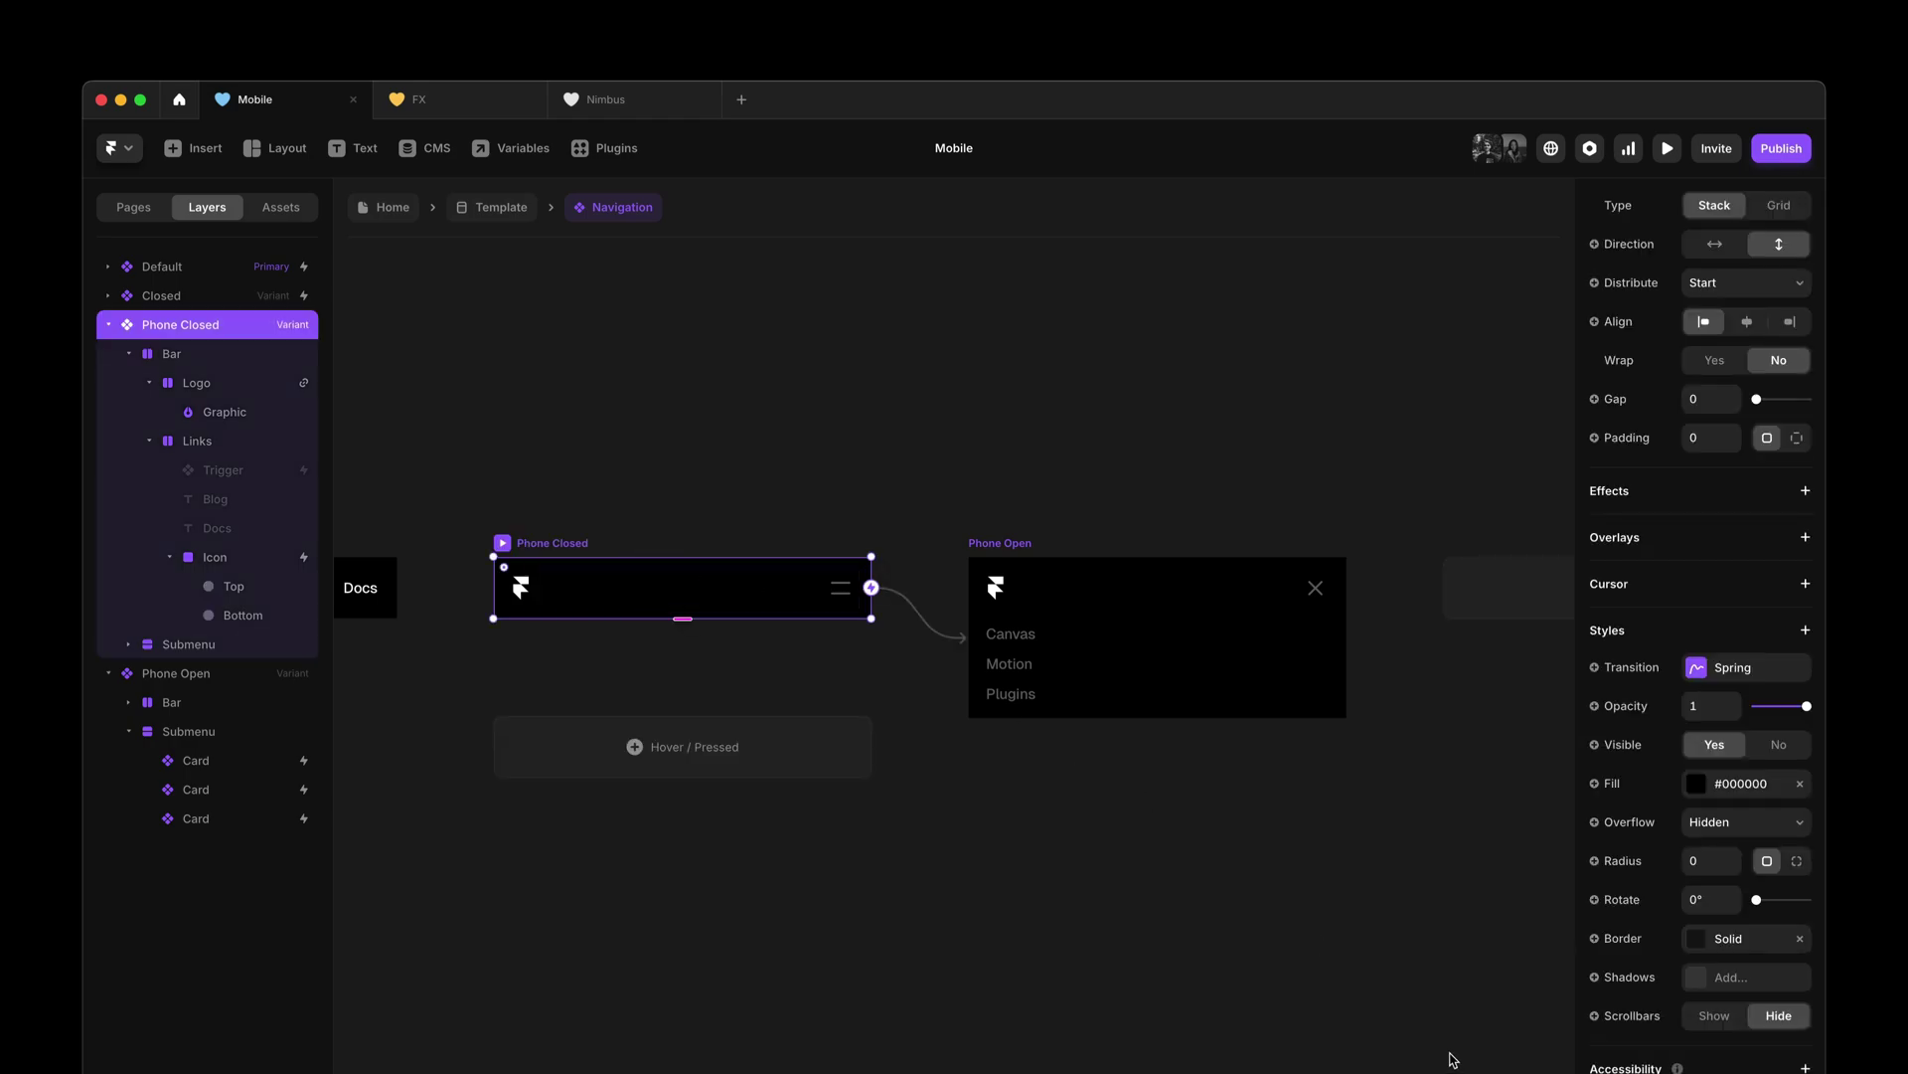
left_click(1704, 676)
left_click(1359, 707)
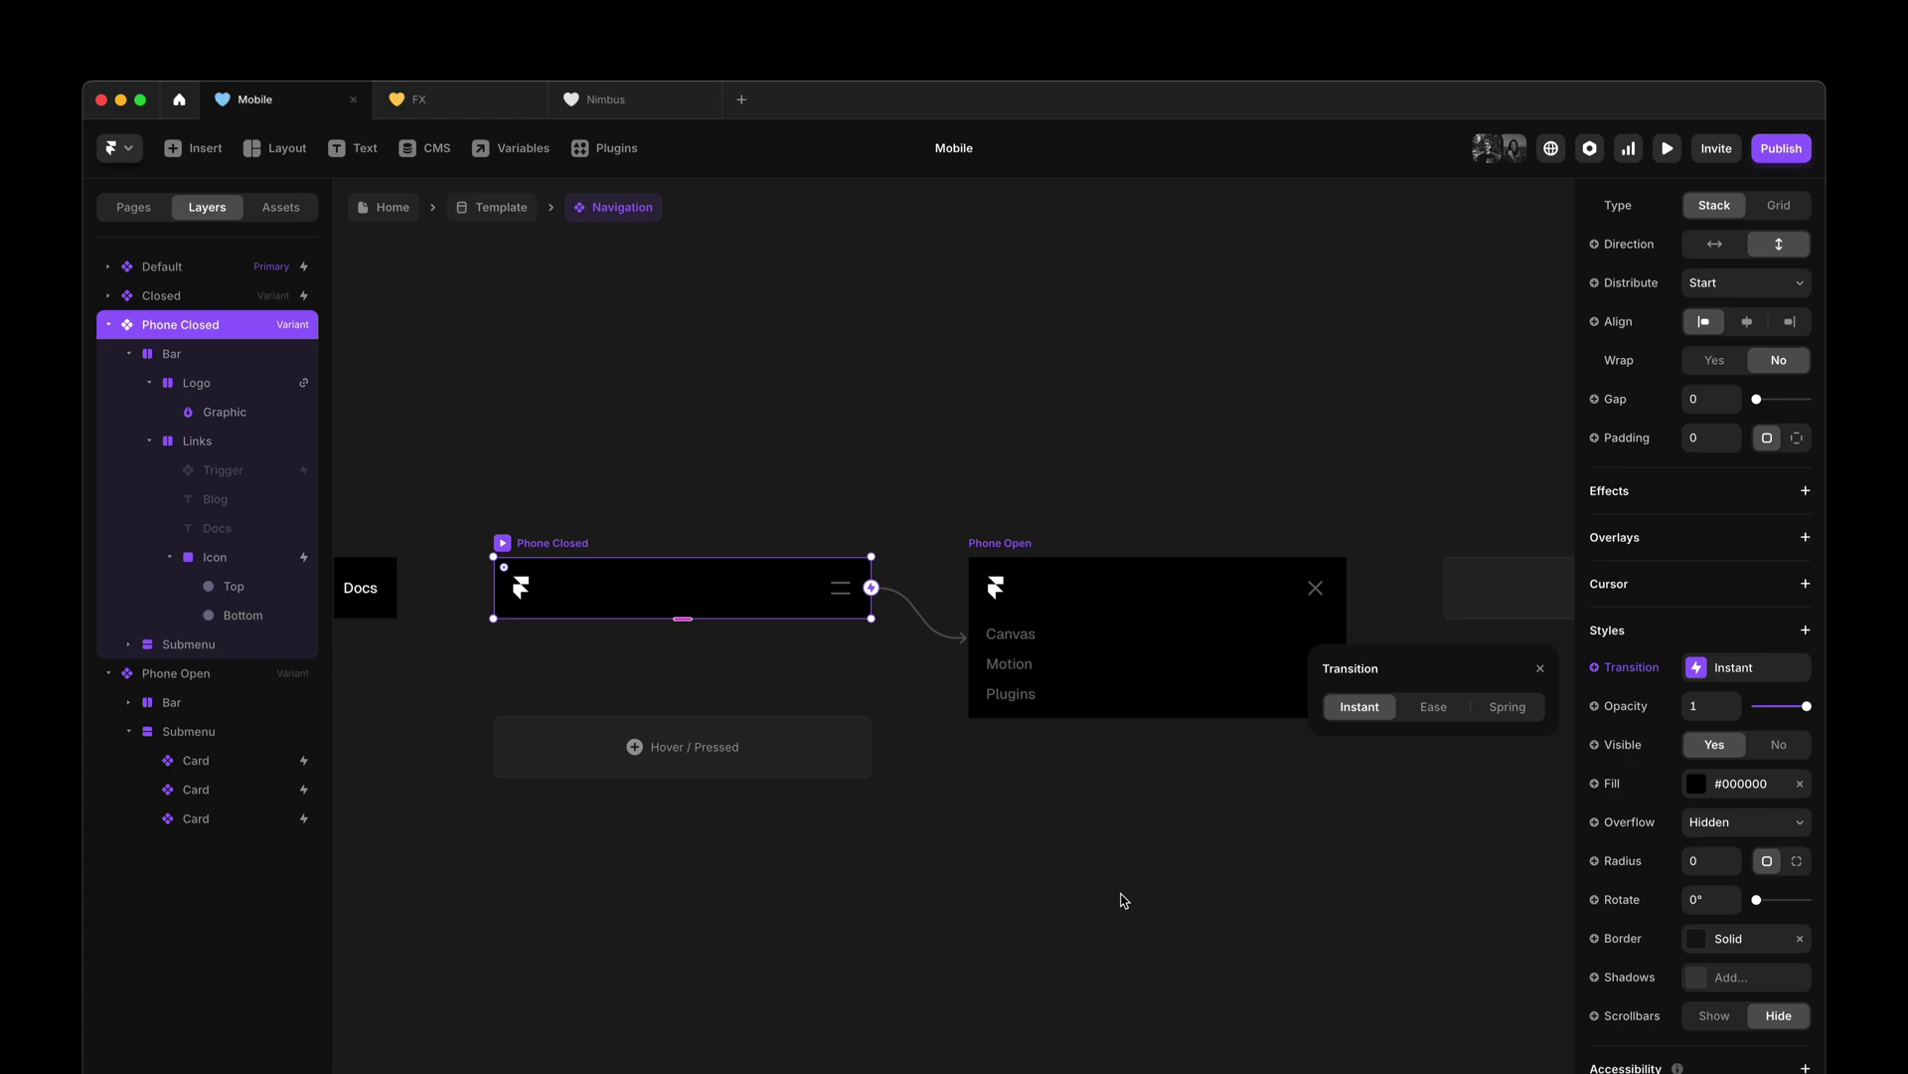
left_click(1122, 901)
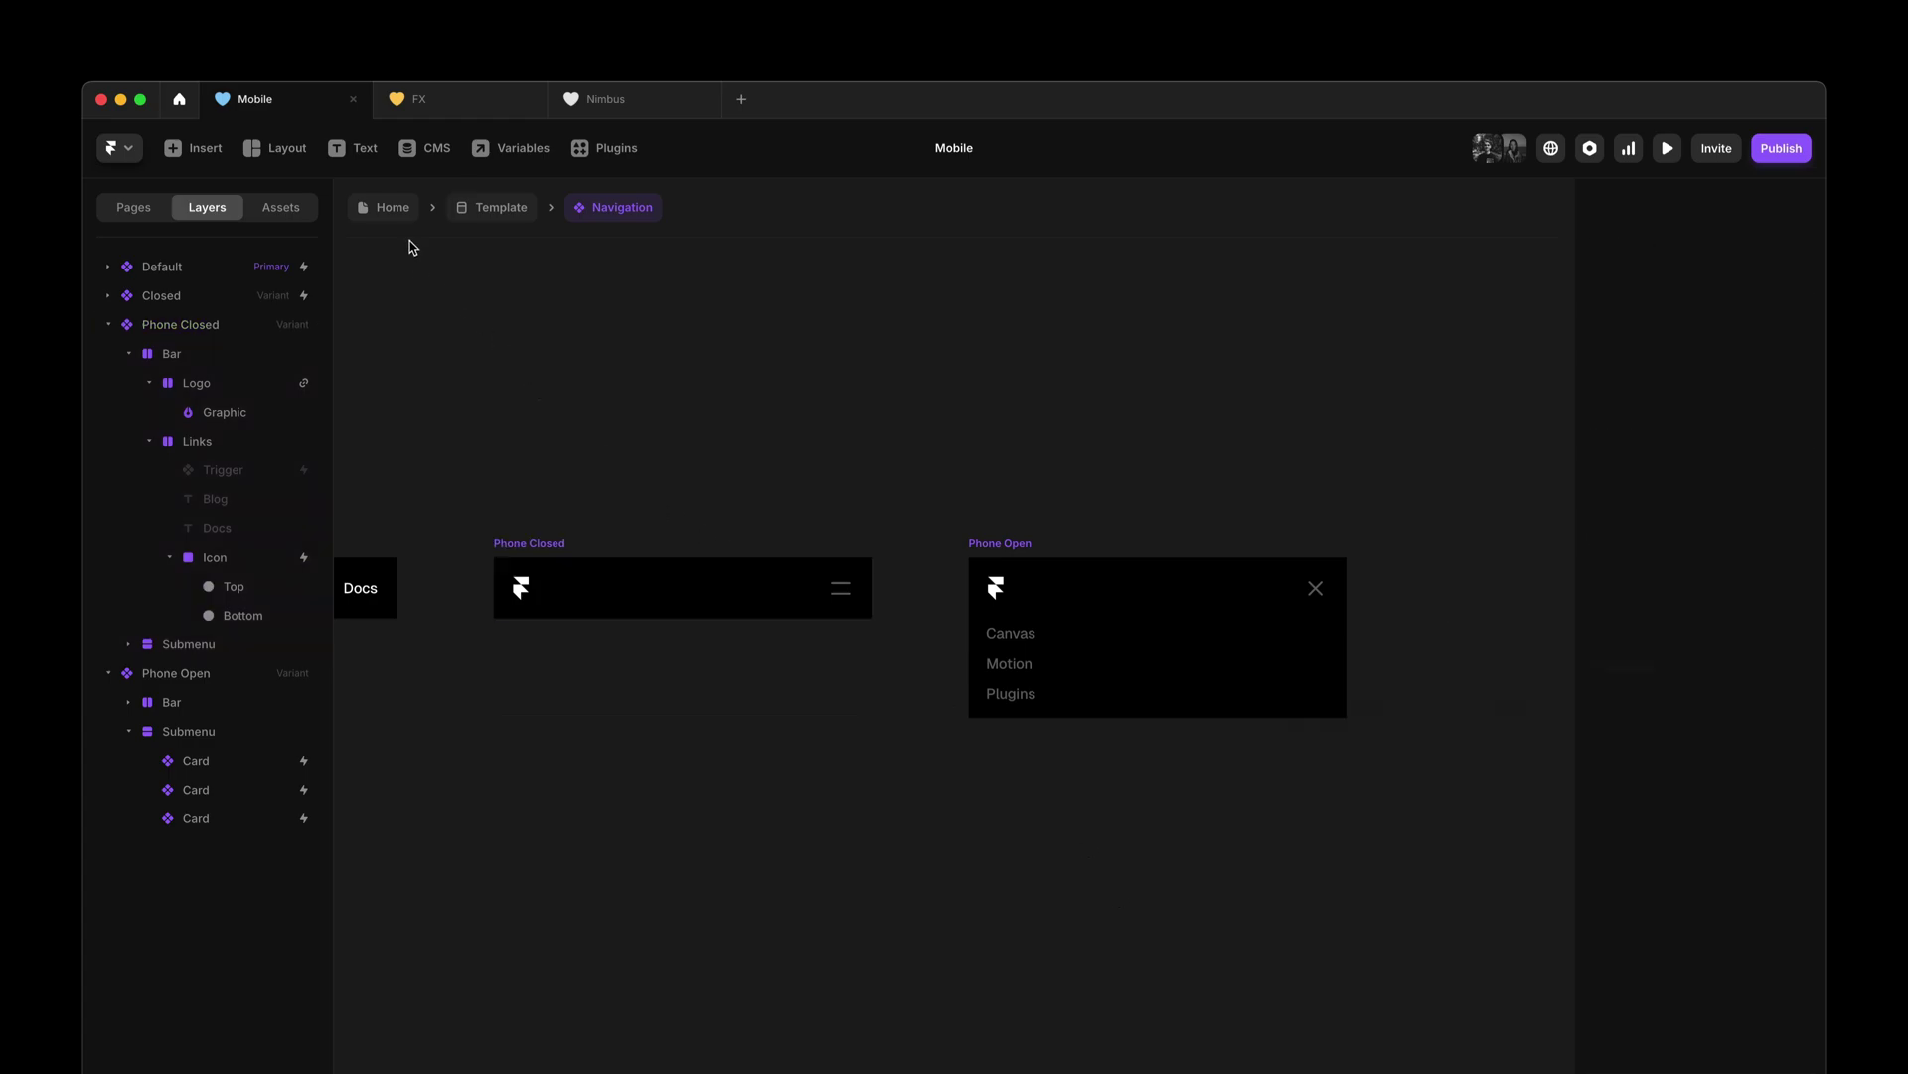
left_click(395, 210)
left_click(1361, 375)
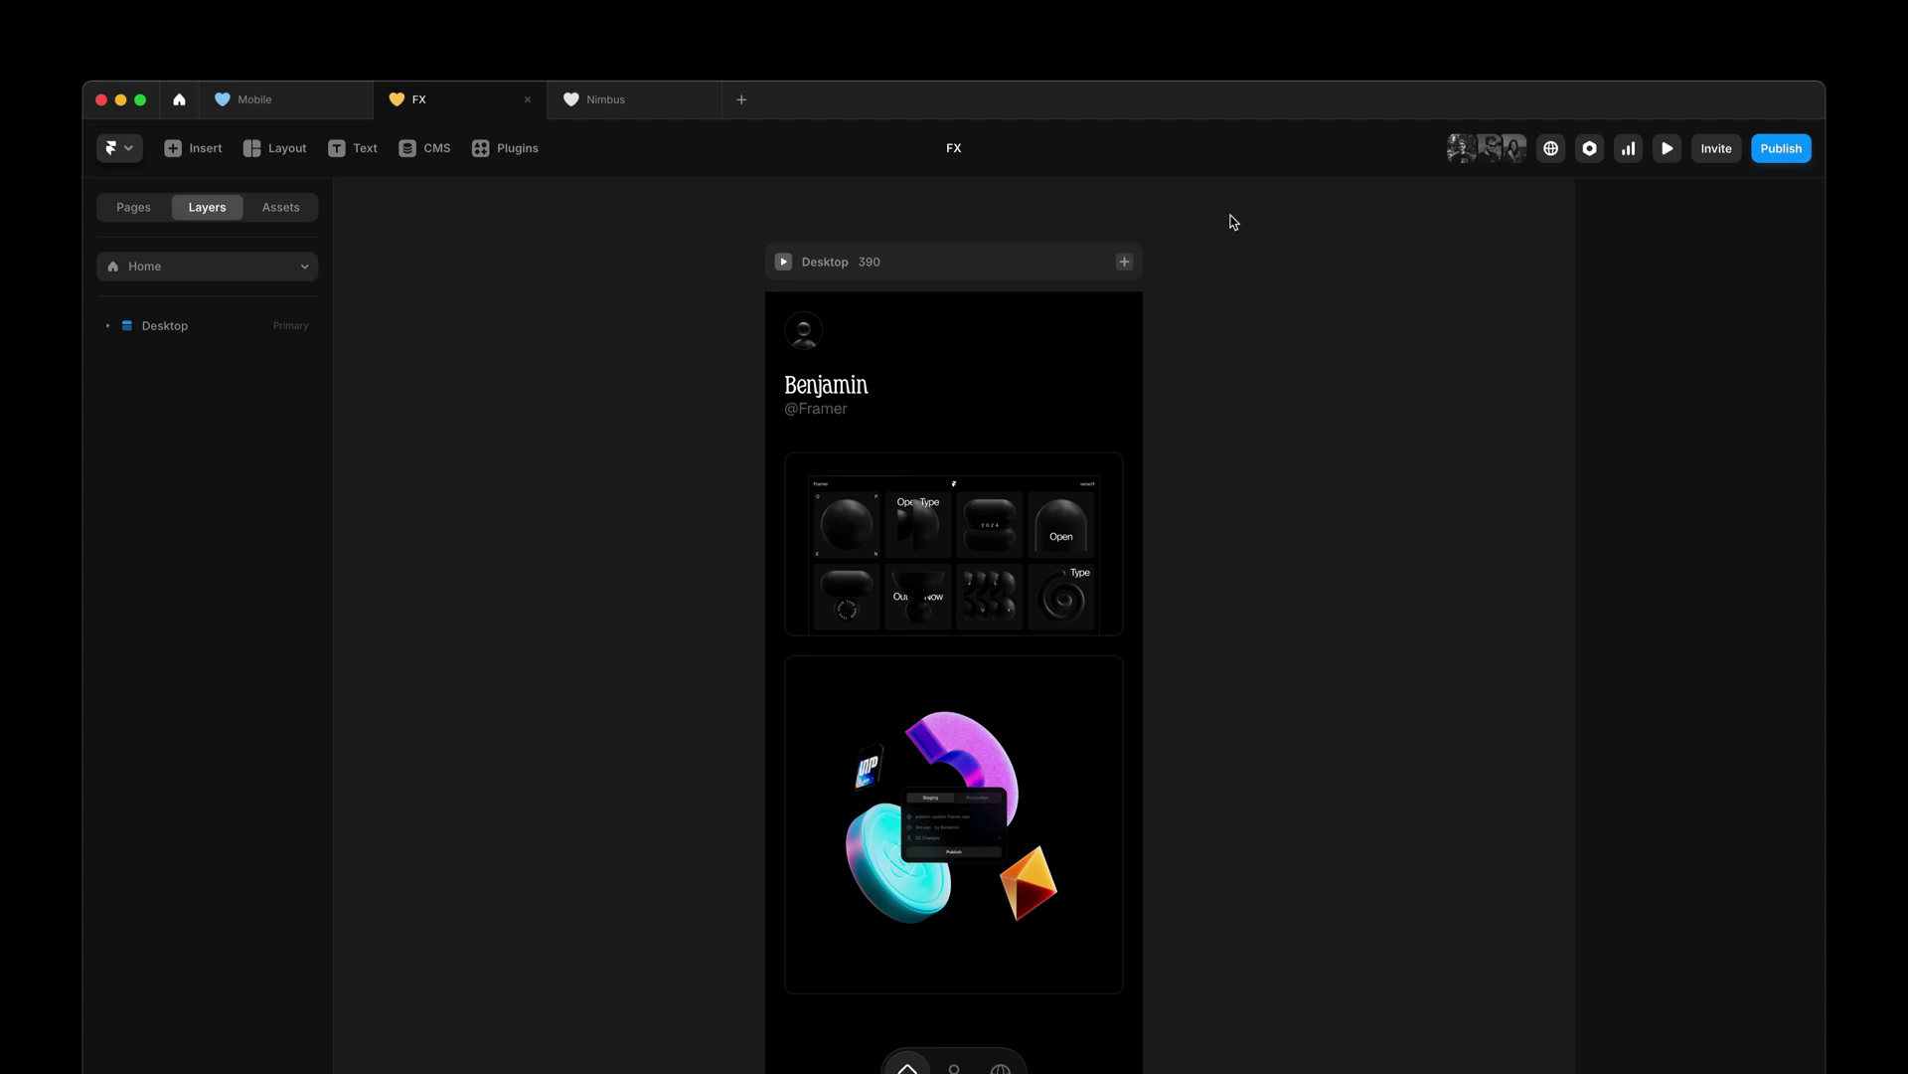
- Preview the FX Desktop layout, switch to the Projects page, then close the preview
left_click(784, 262)
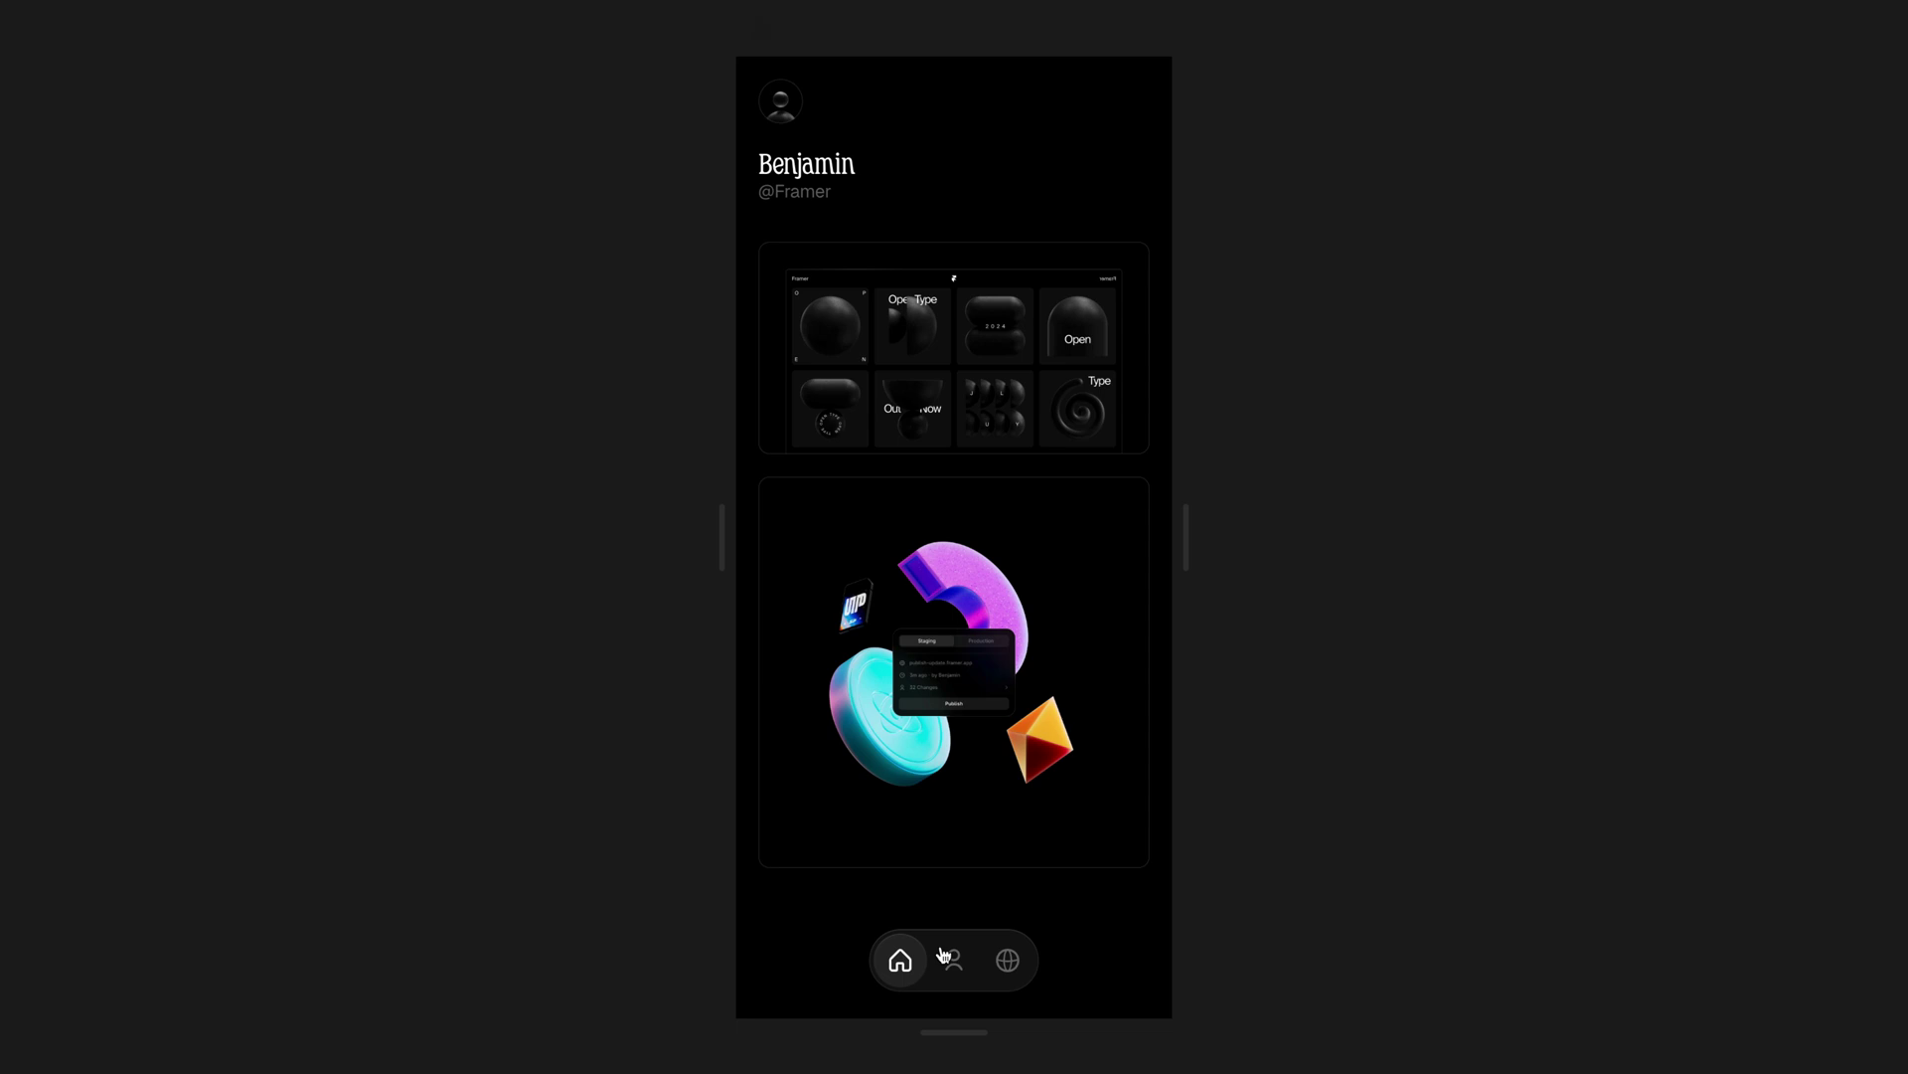
left_click(951, 959)
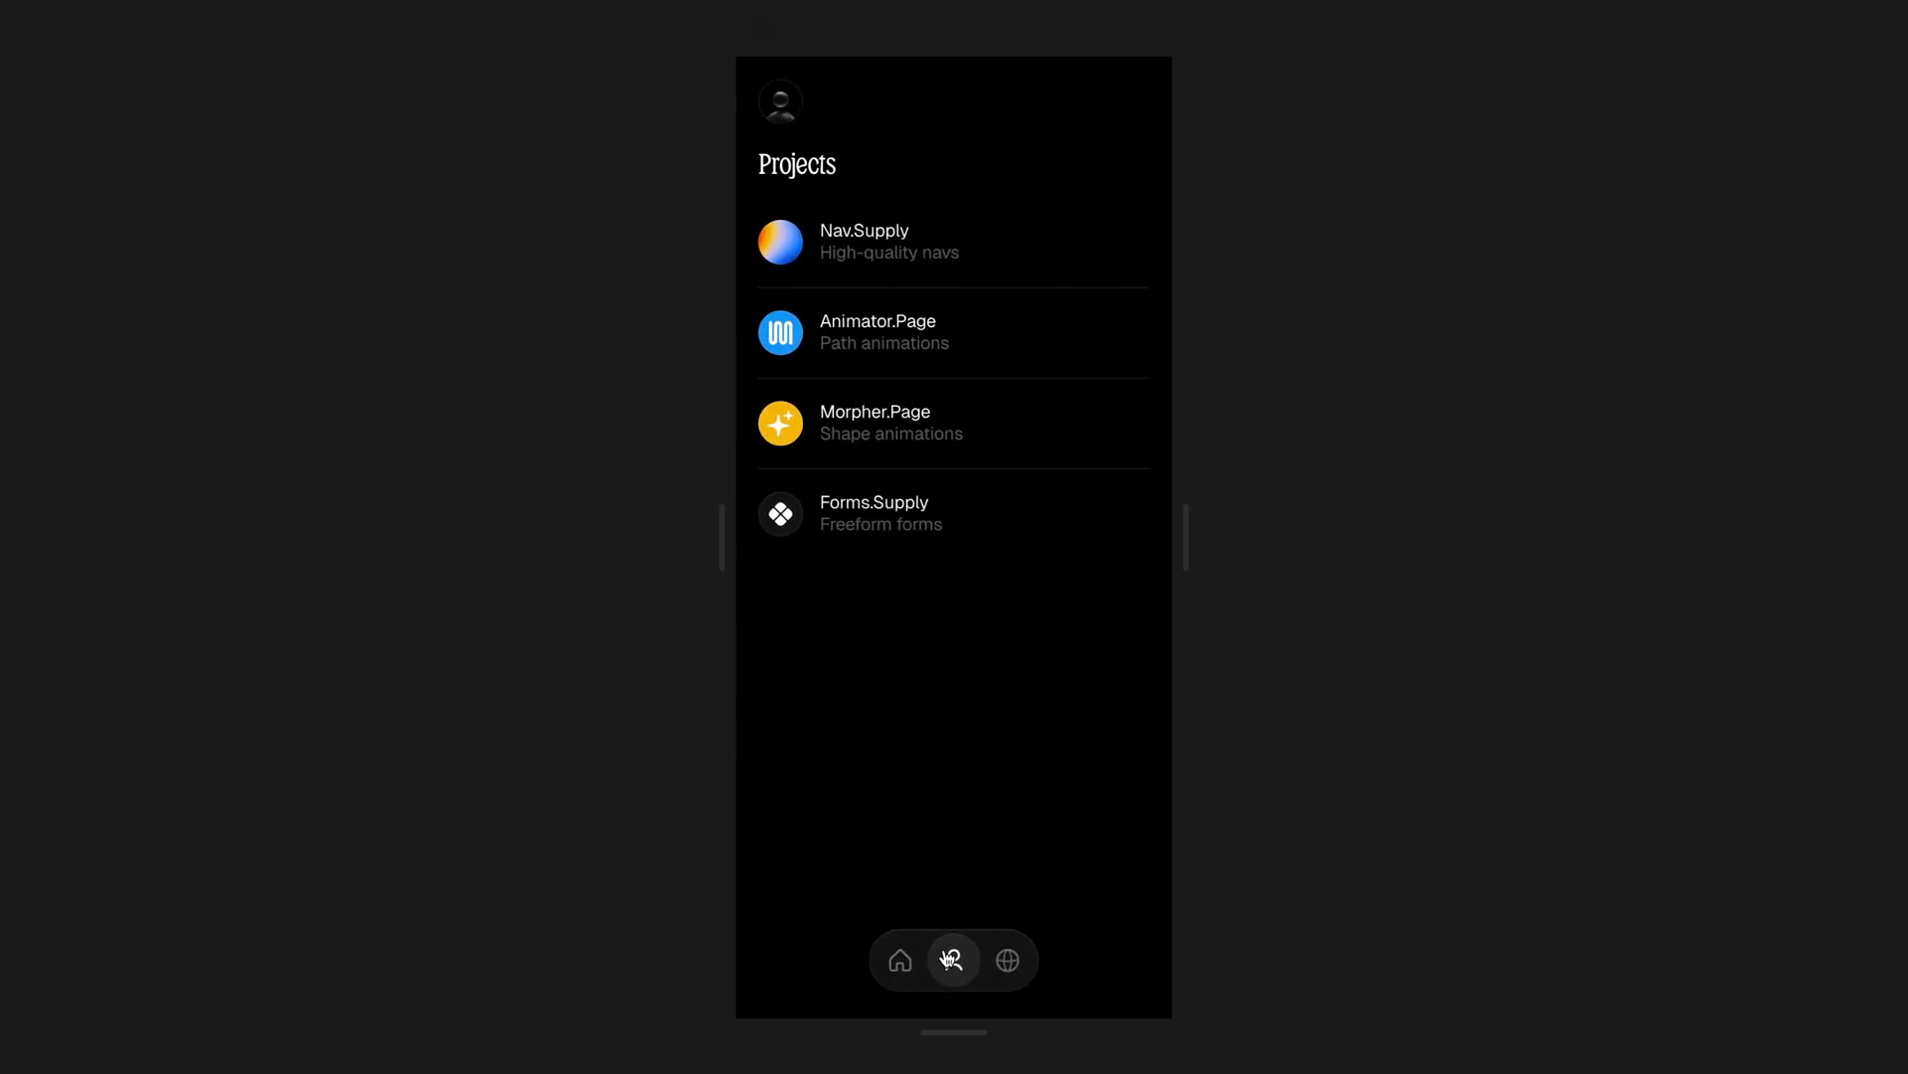
key("Escape")
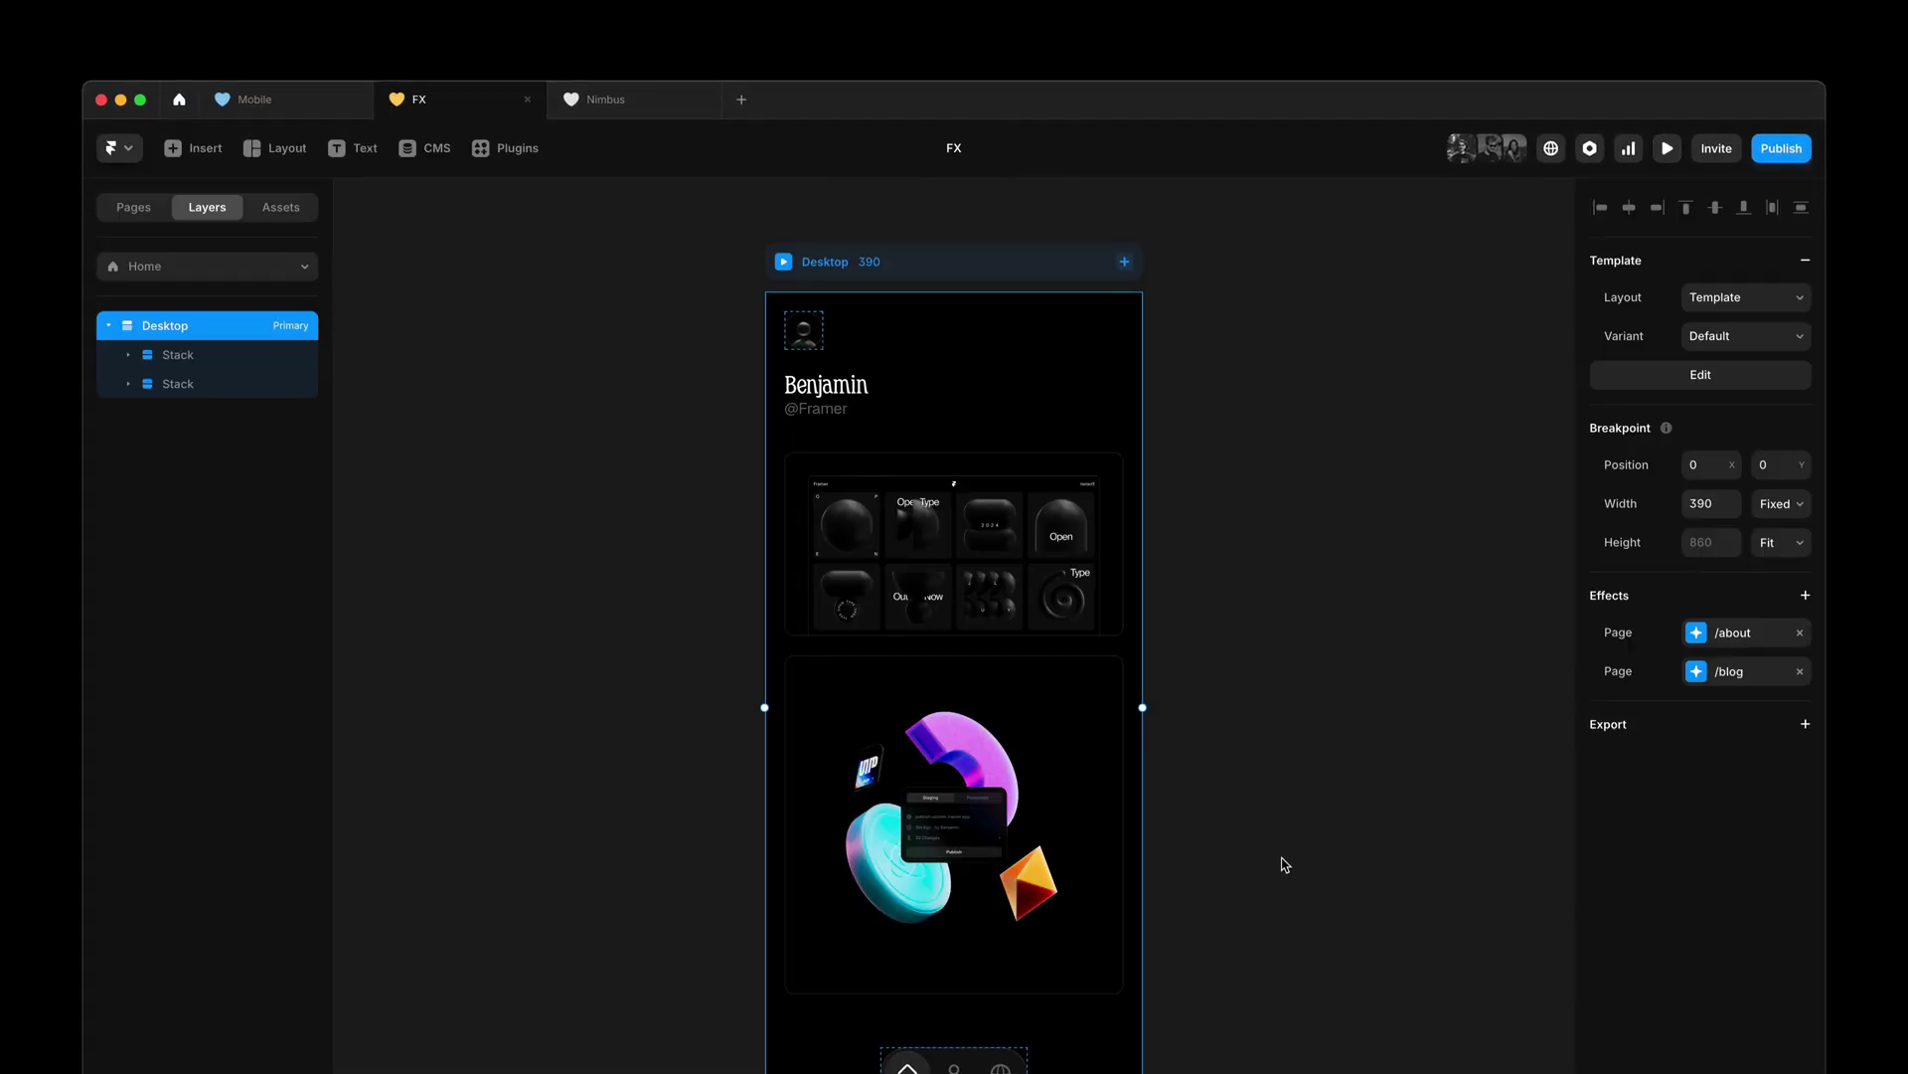
- In the layout template, add a Page Effect style to both the profile Image and Dock
double_click(804, 334)
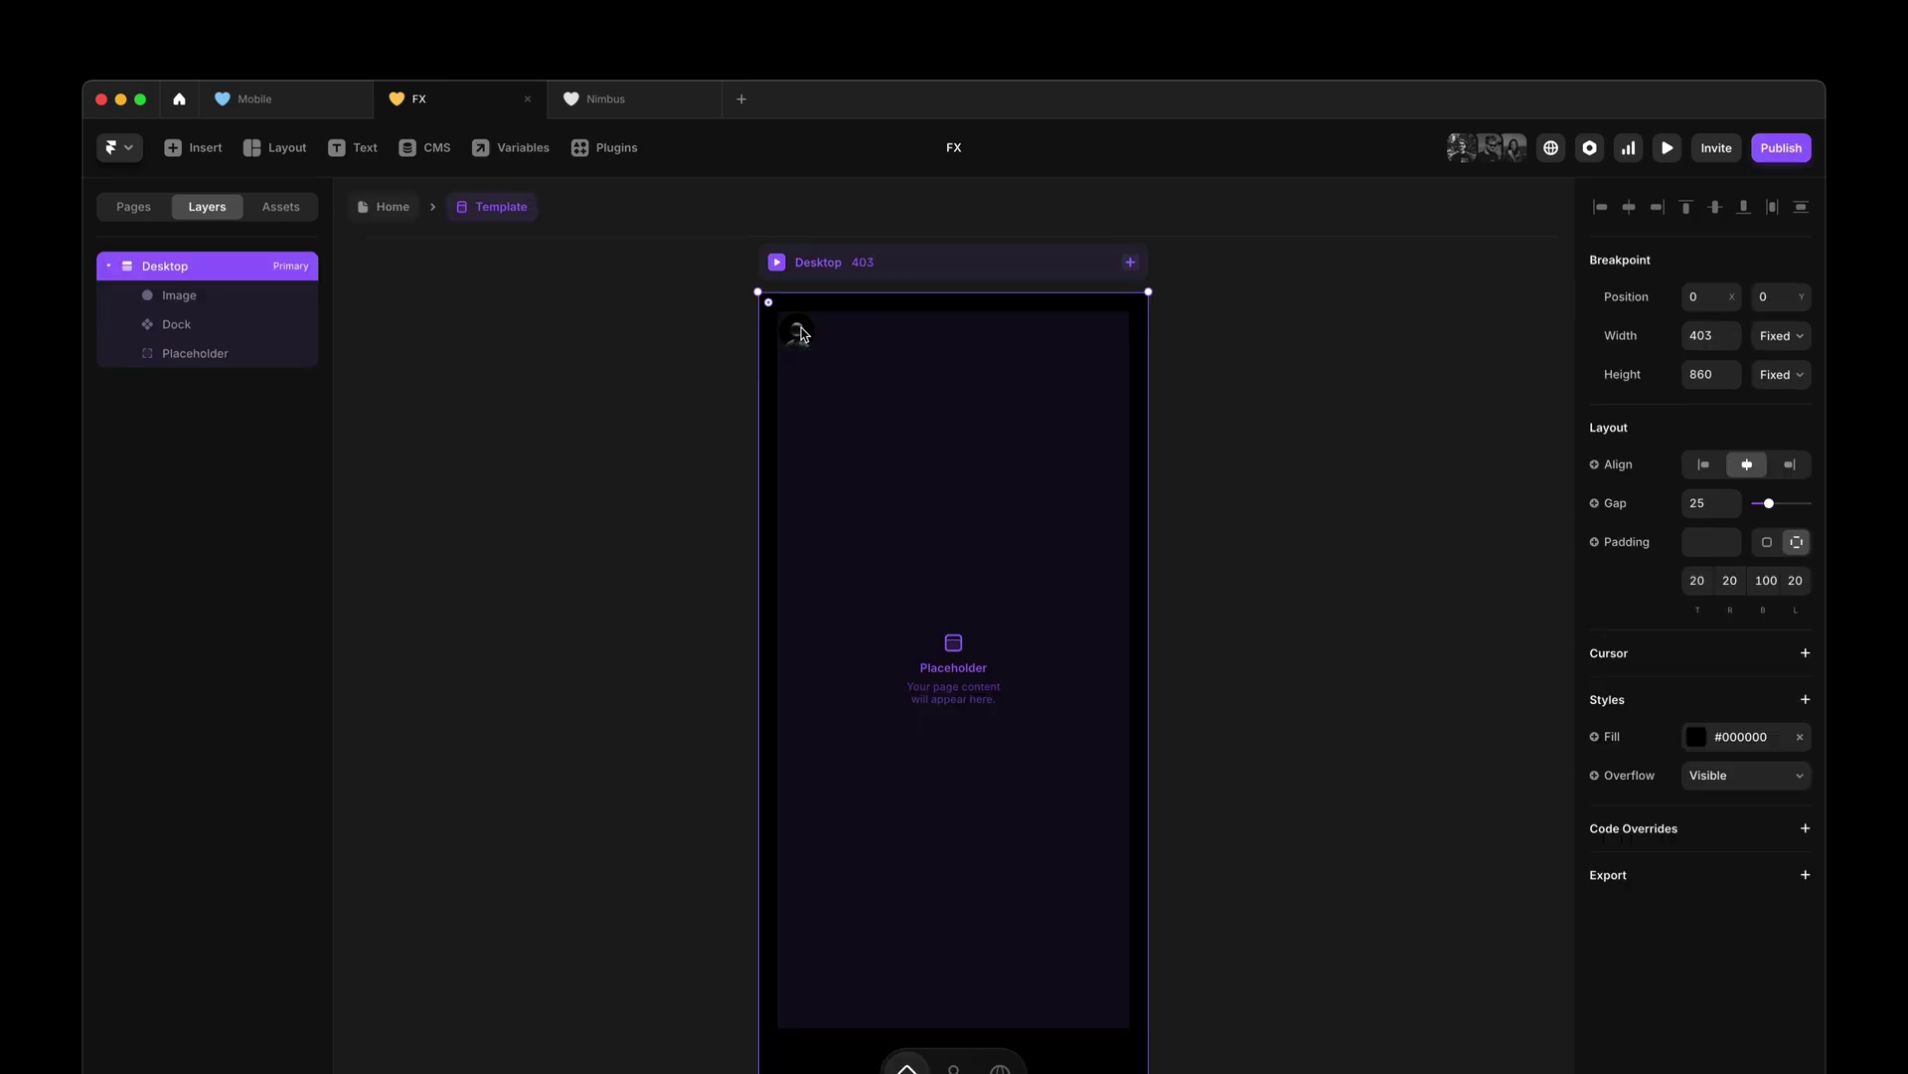
left_click(803, 310)
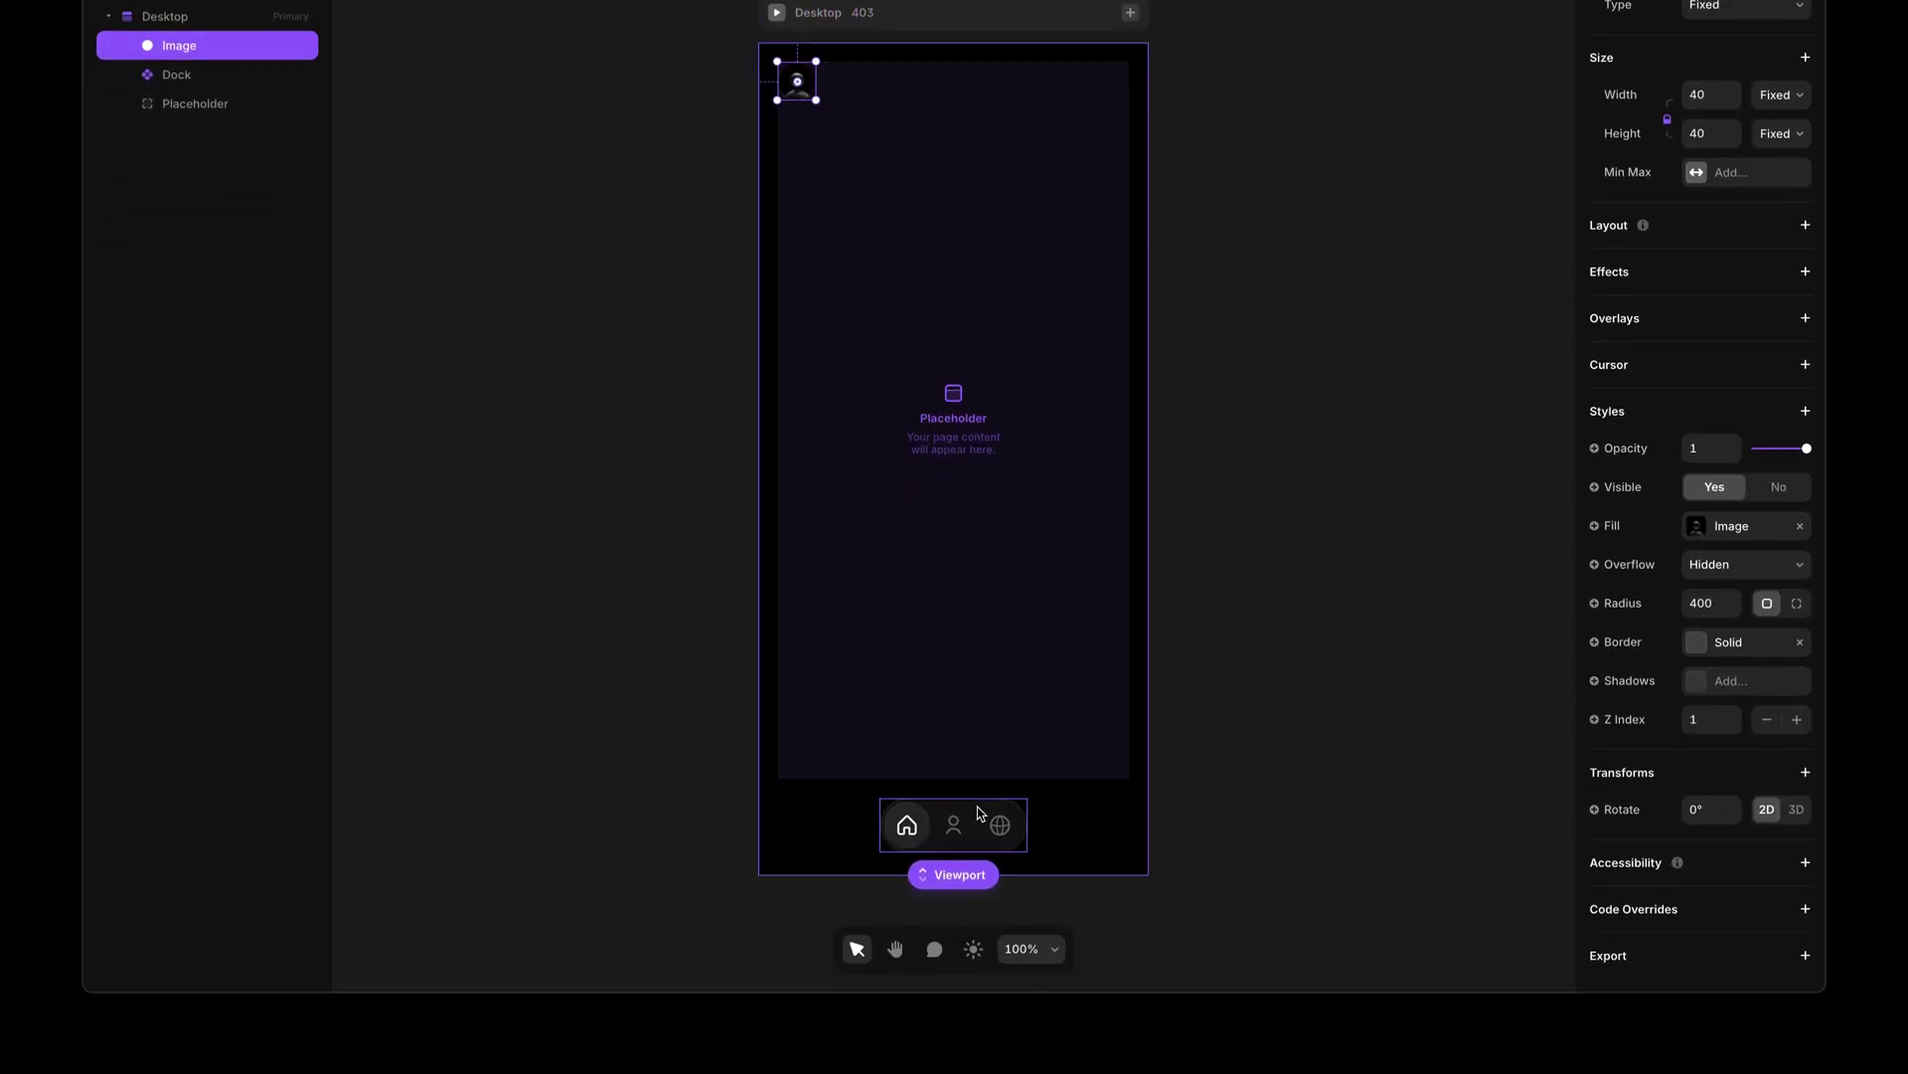
left_click(1000, 1024, "shift")
left_click(1678, 496)
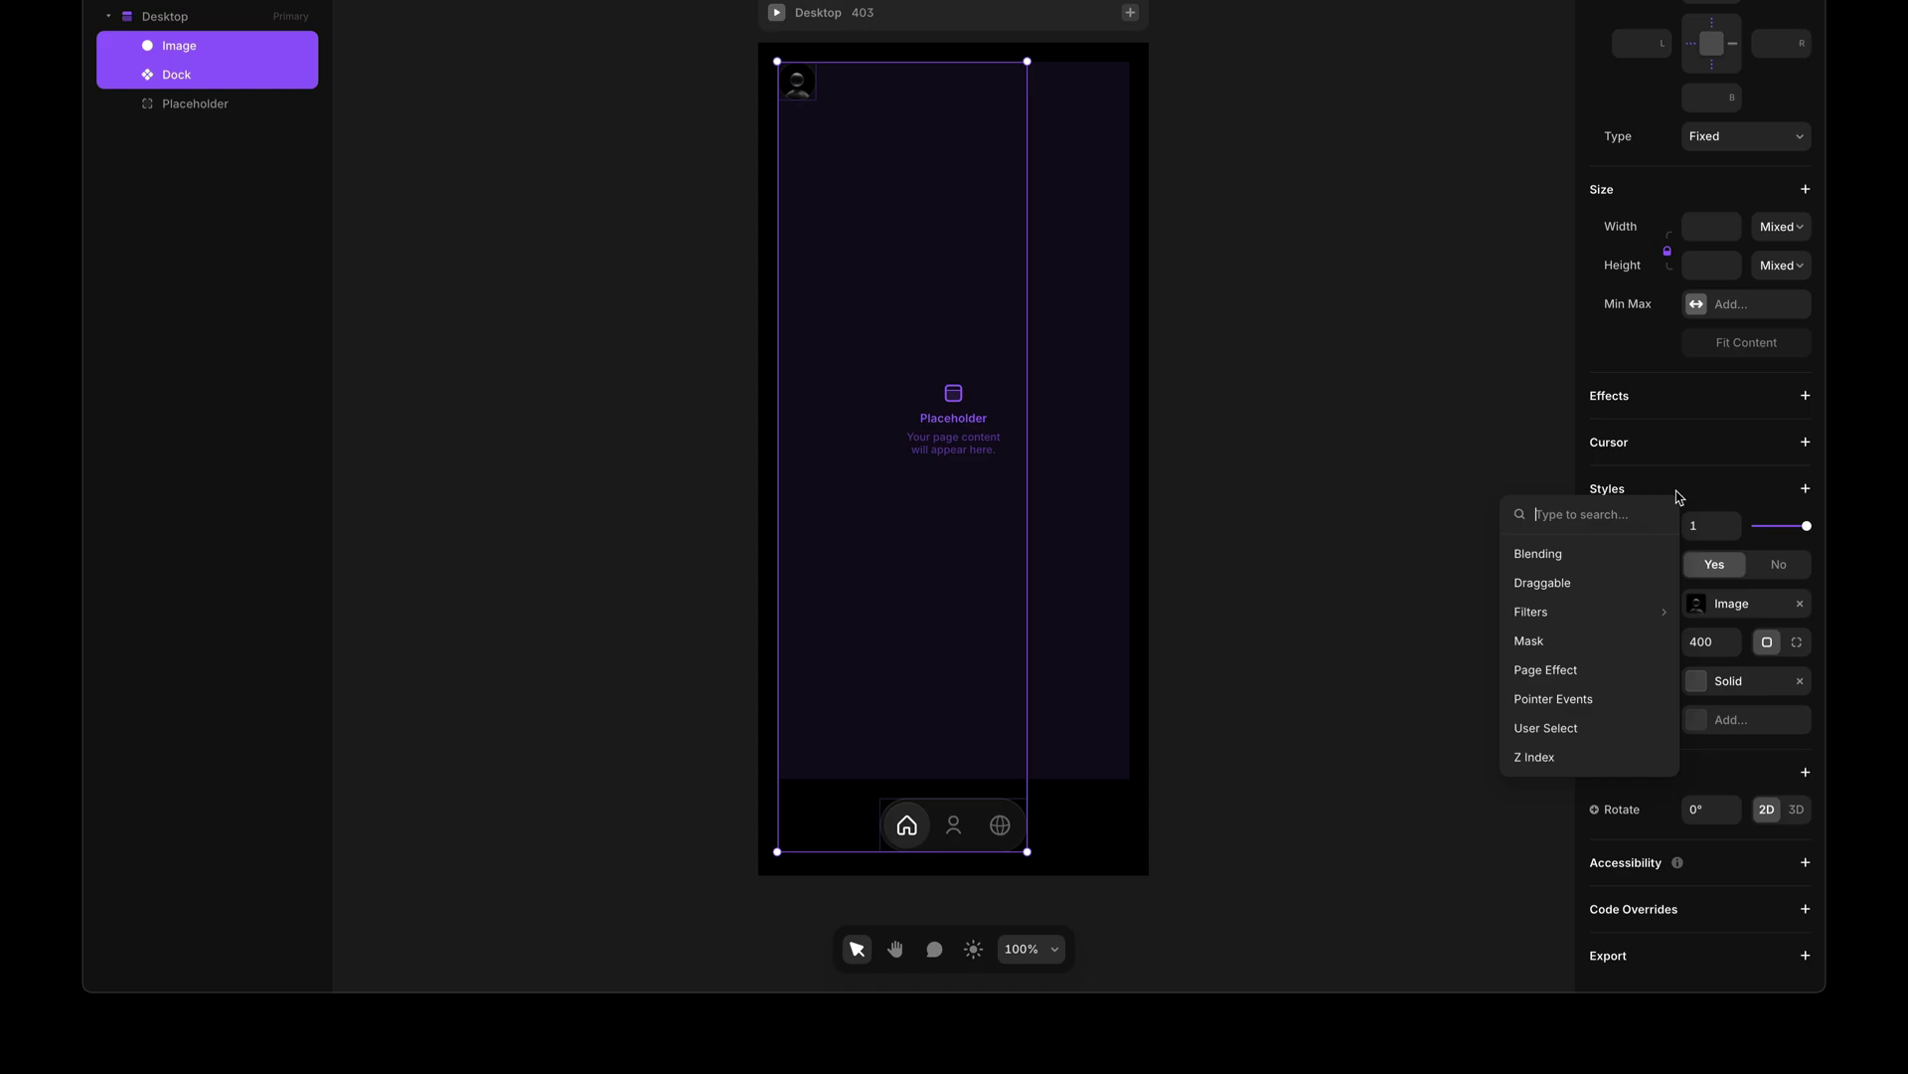
left_click(1555, 669)
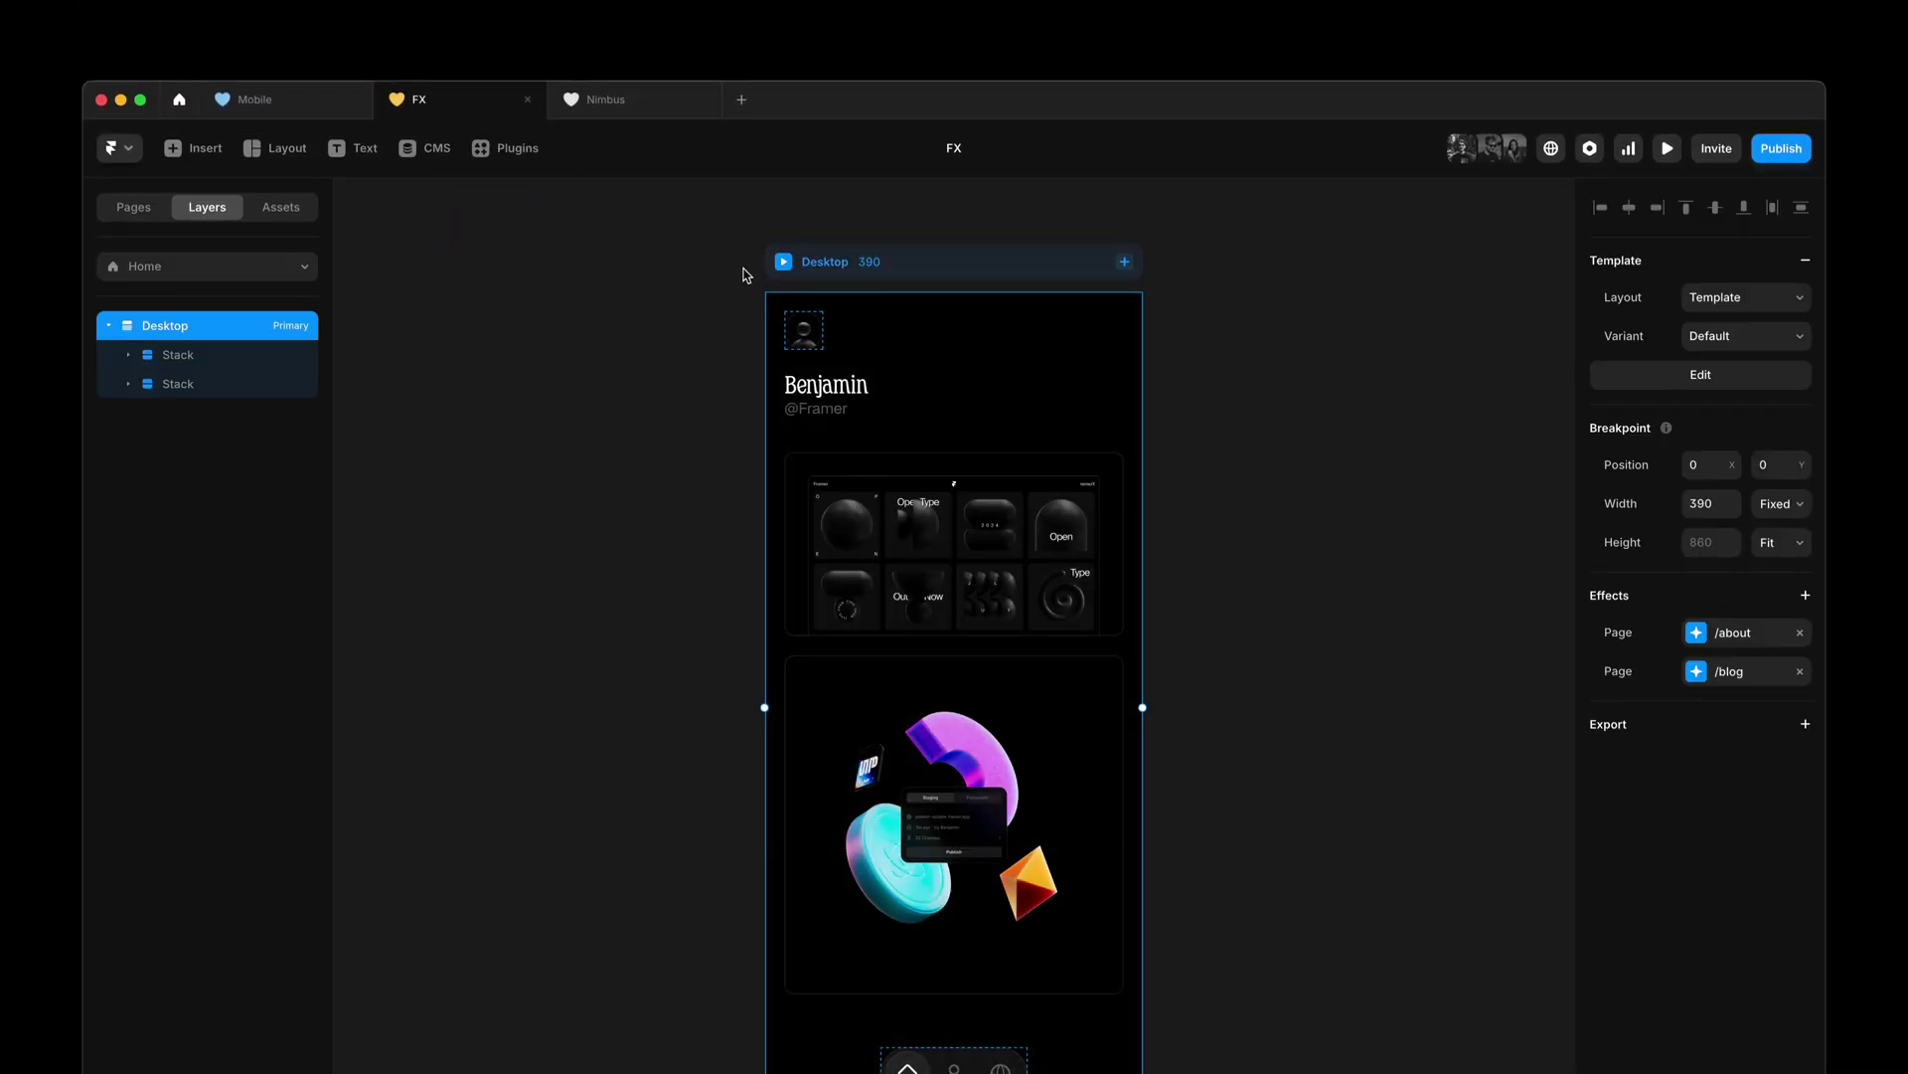
- Preview the FX site and visit its Projects and Blog pages from the dock
left_click(782, 262)
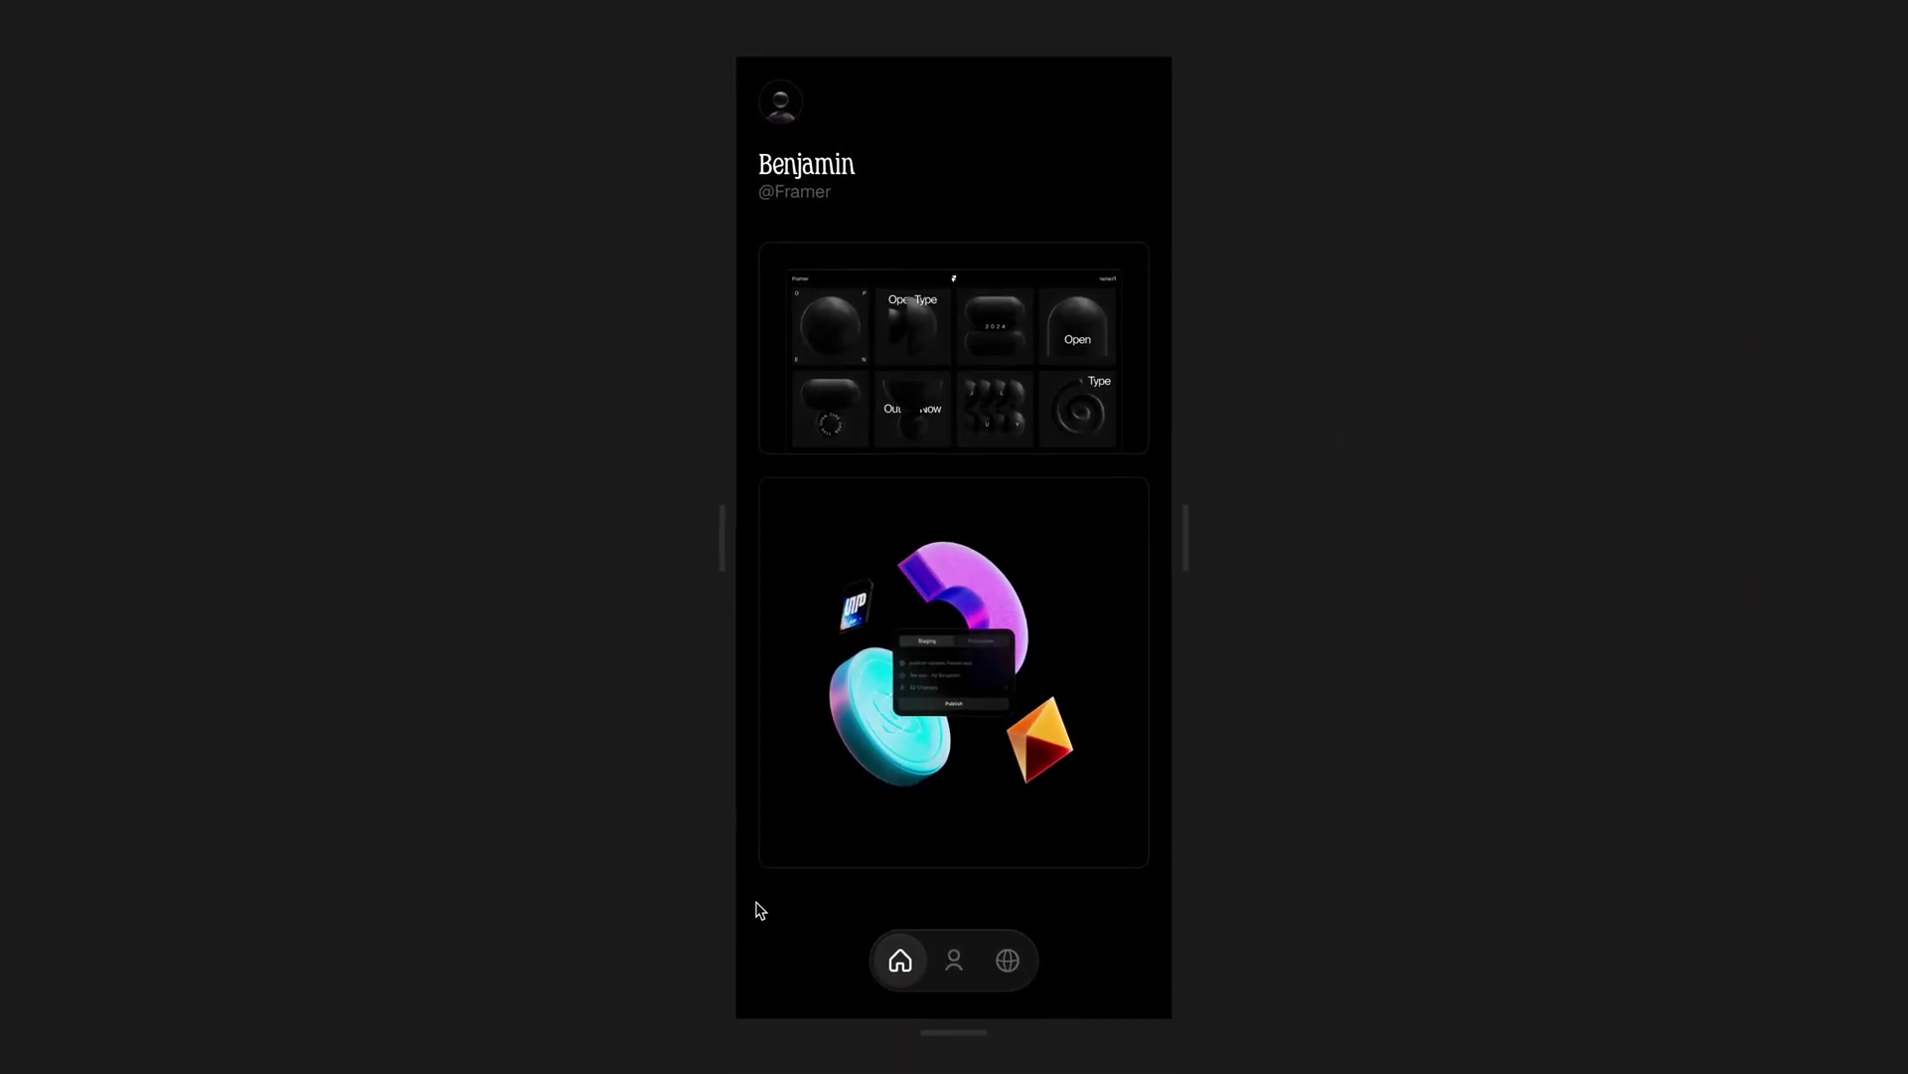
left_click(953, 983)
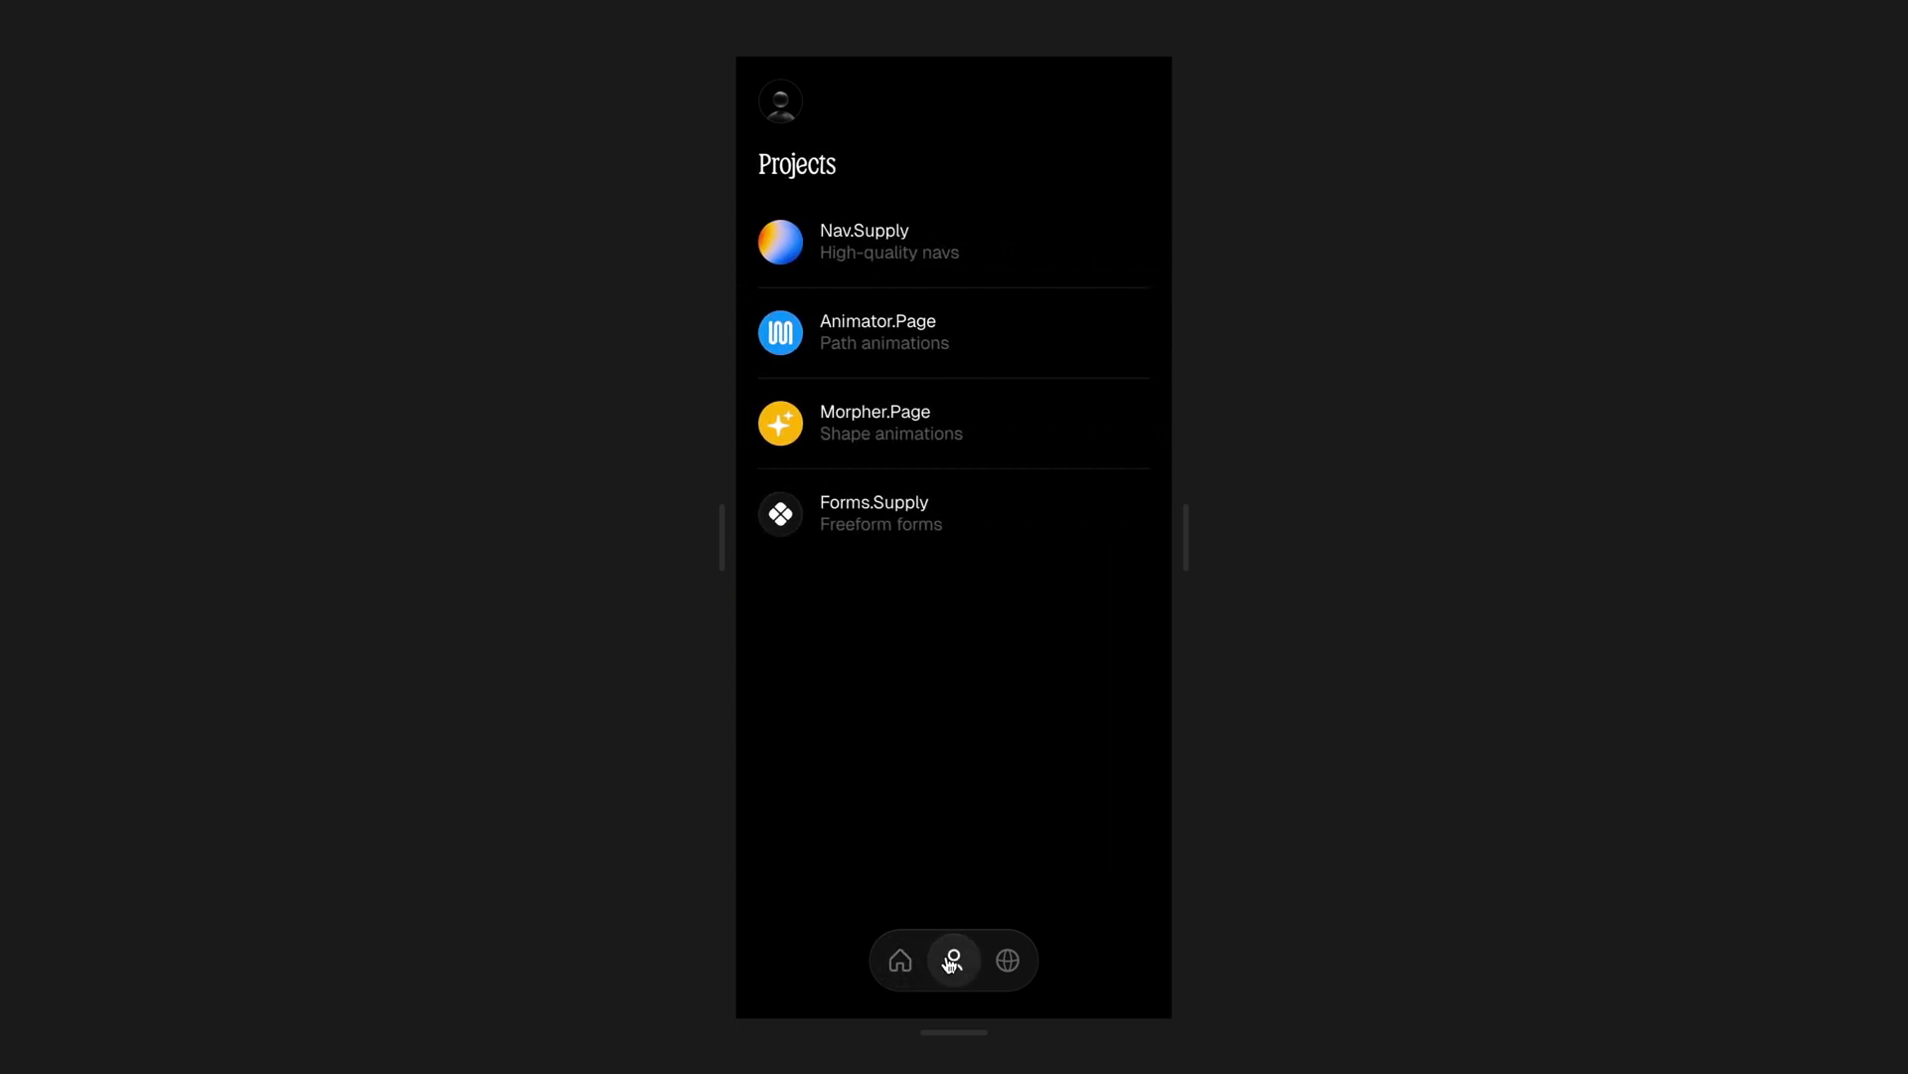
left_click(1010, 962)
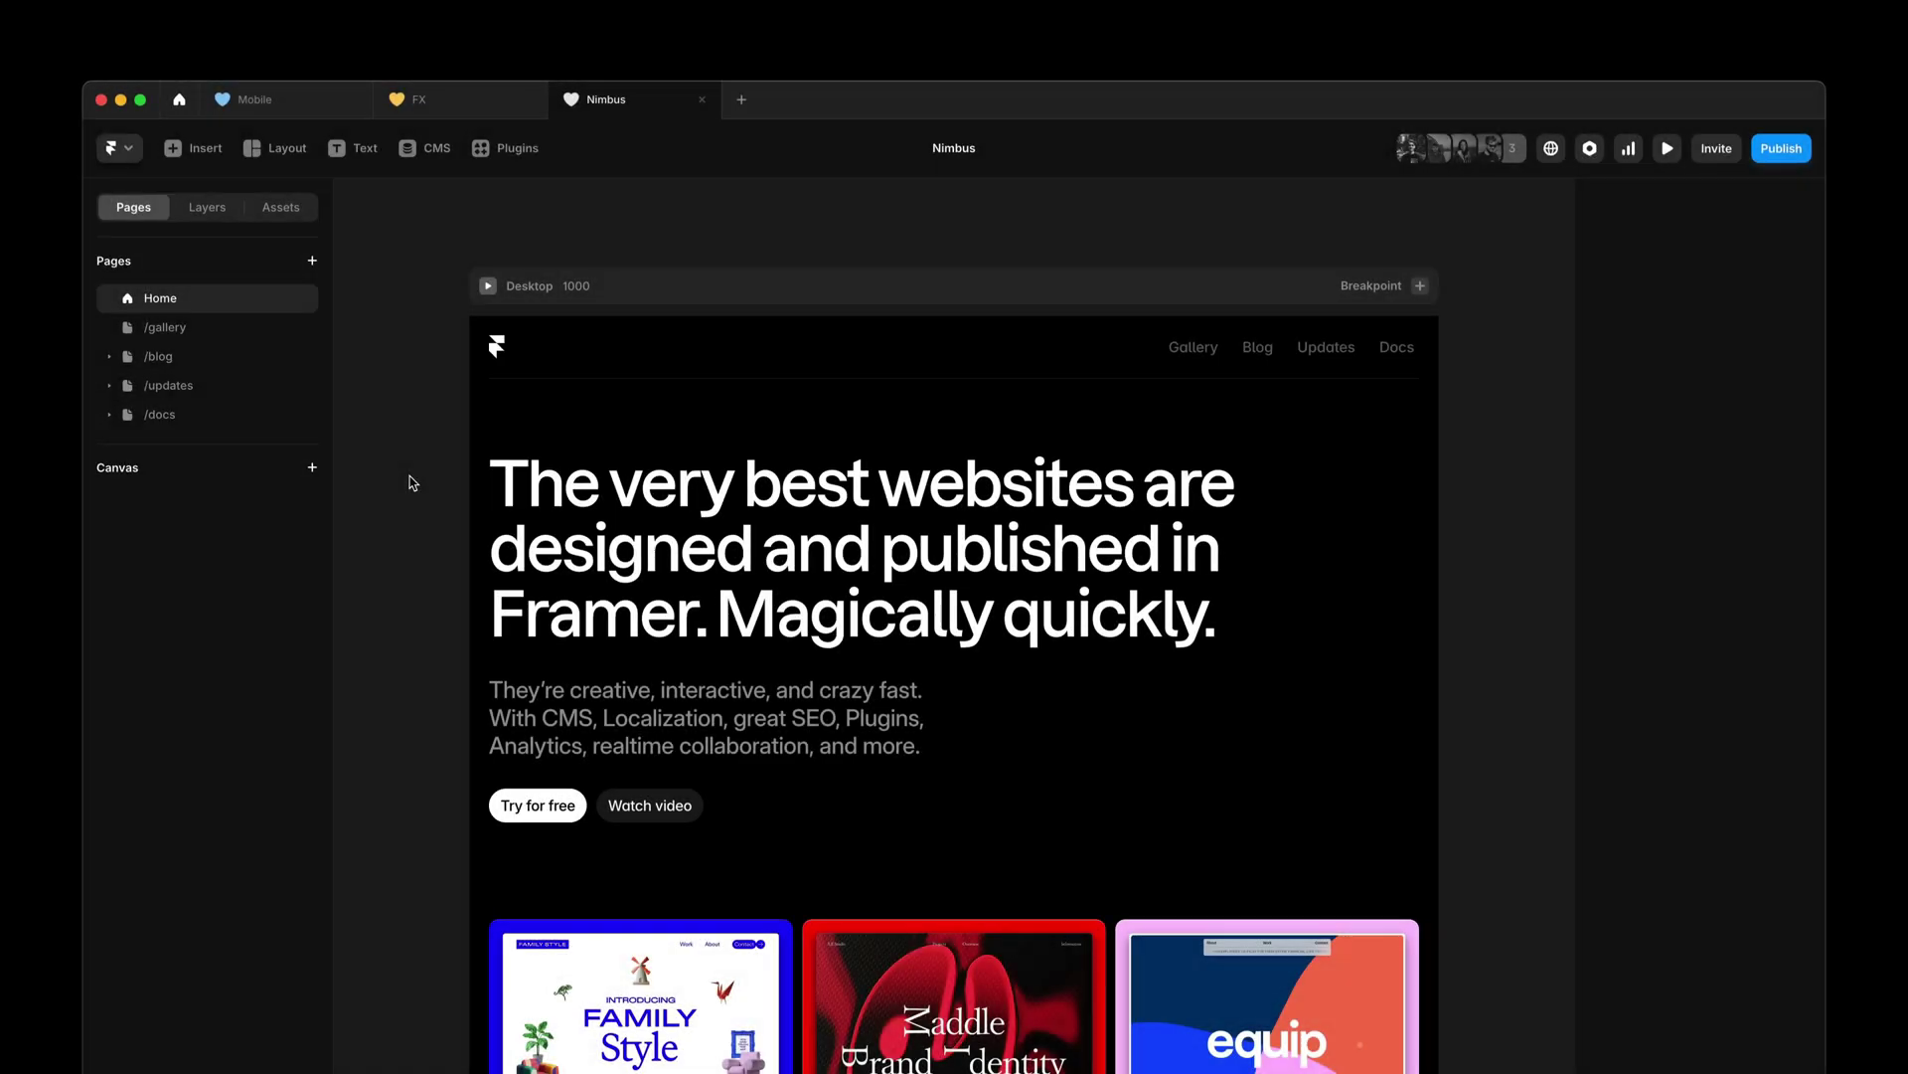
- From the /docs page, open the Main template via the Assets tab
left_click(197, 422)
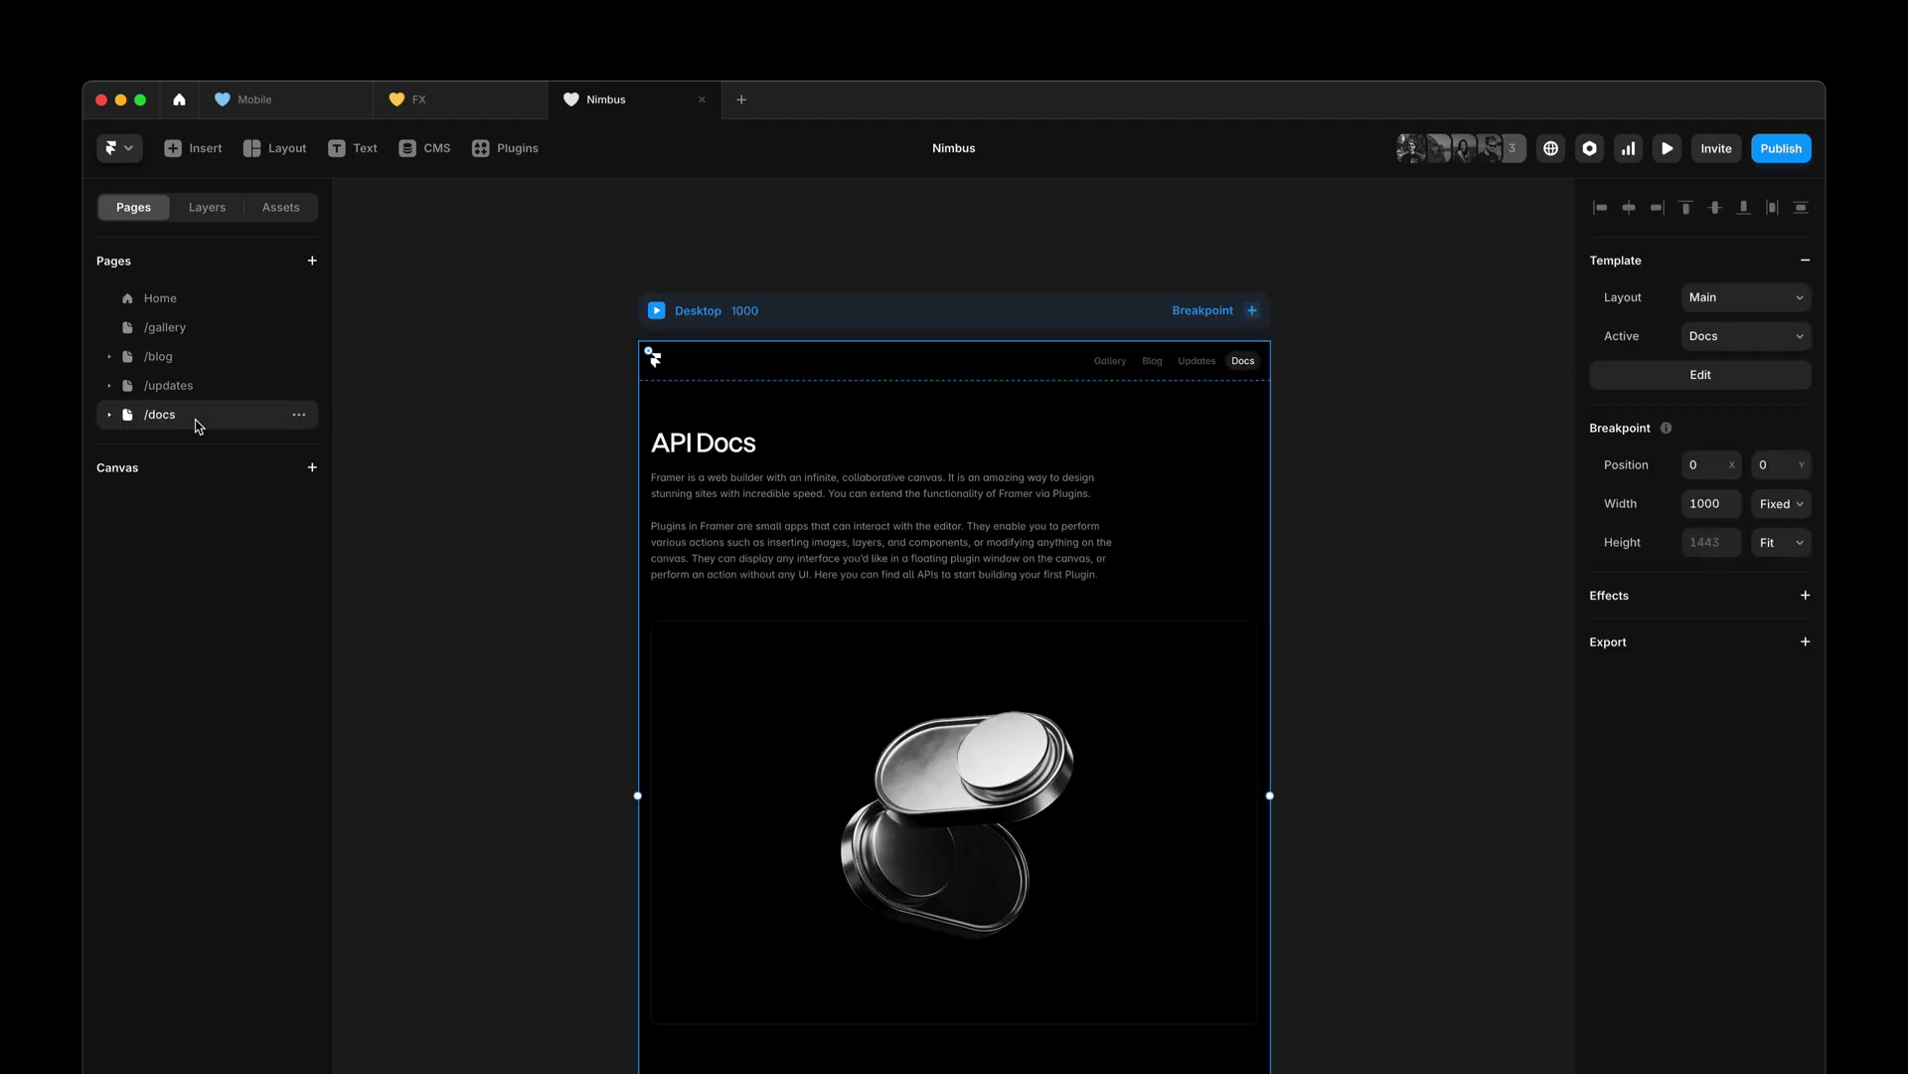
left_click(282, 210)
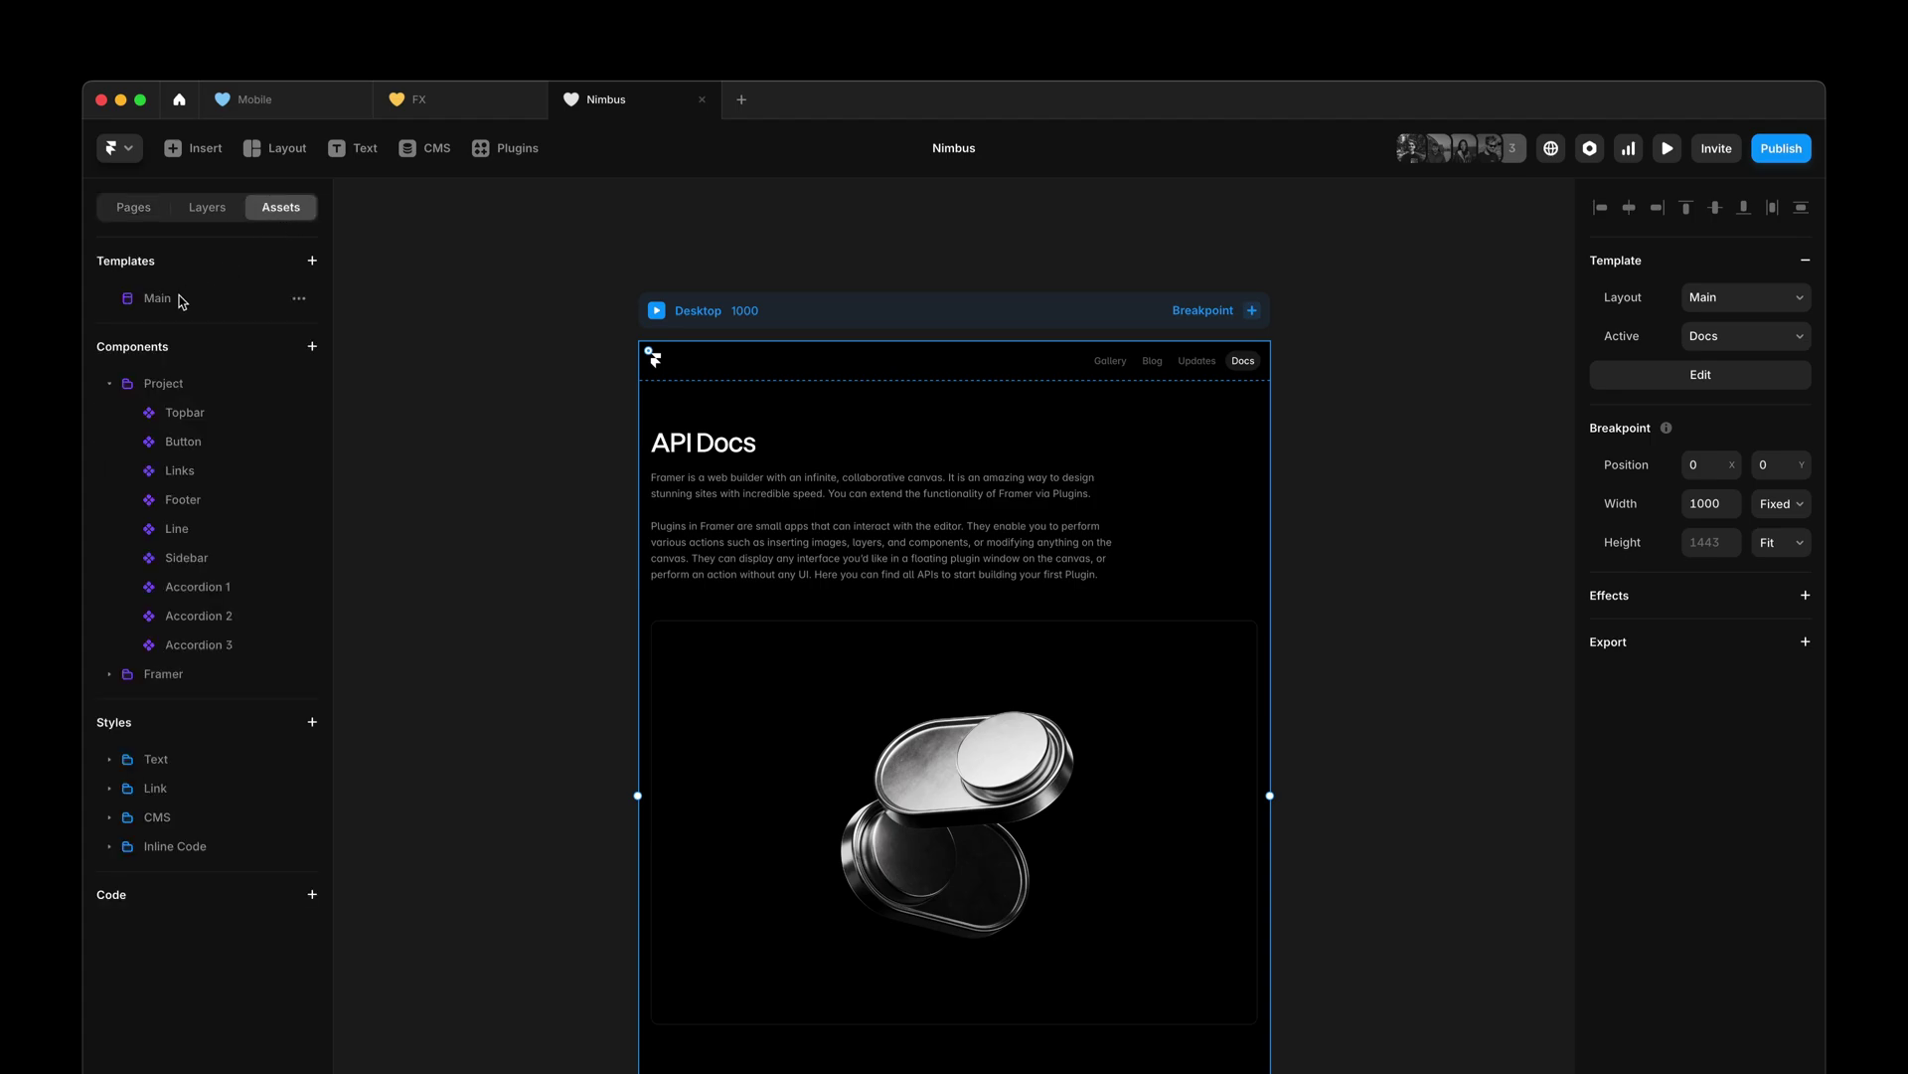
left_click(148, 305)
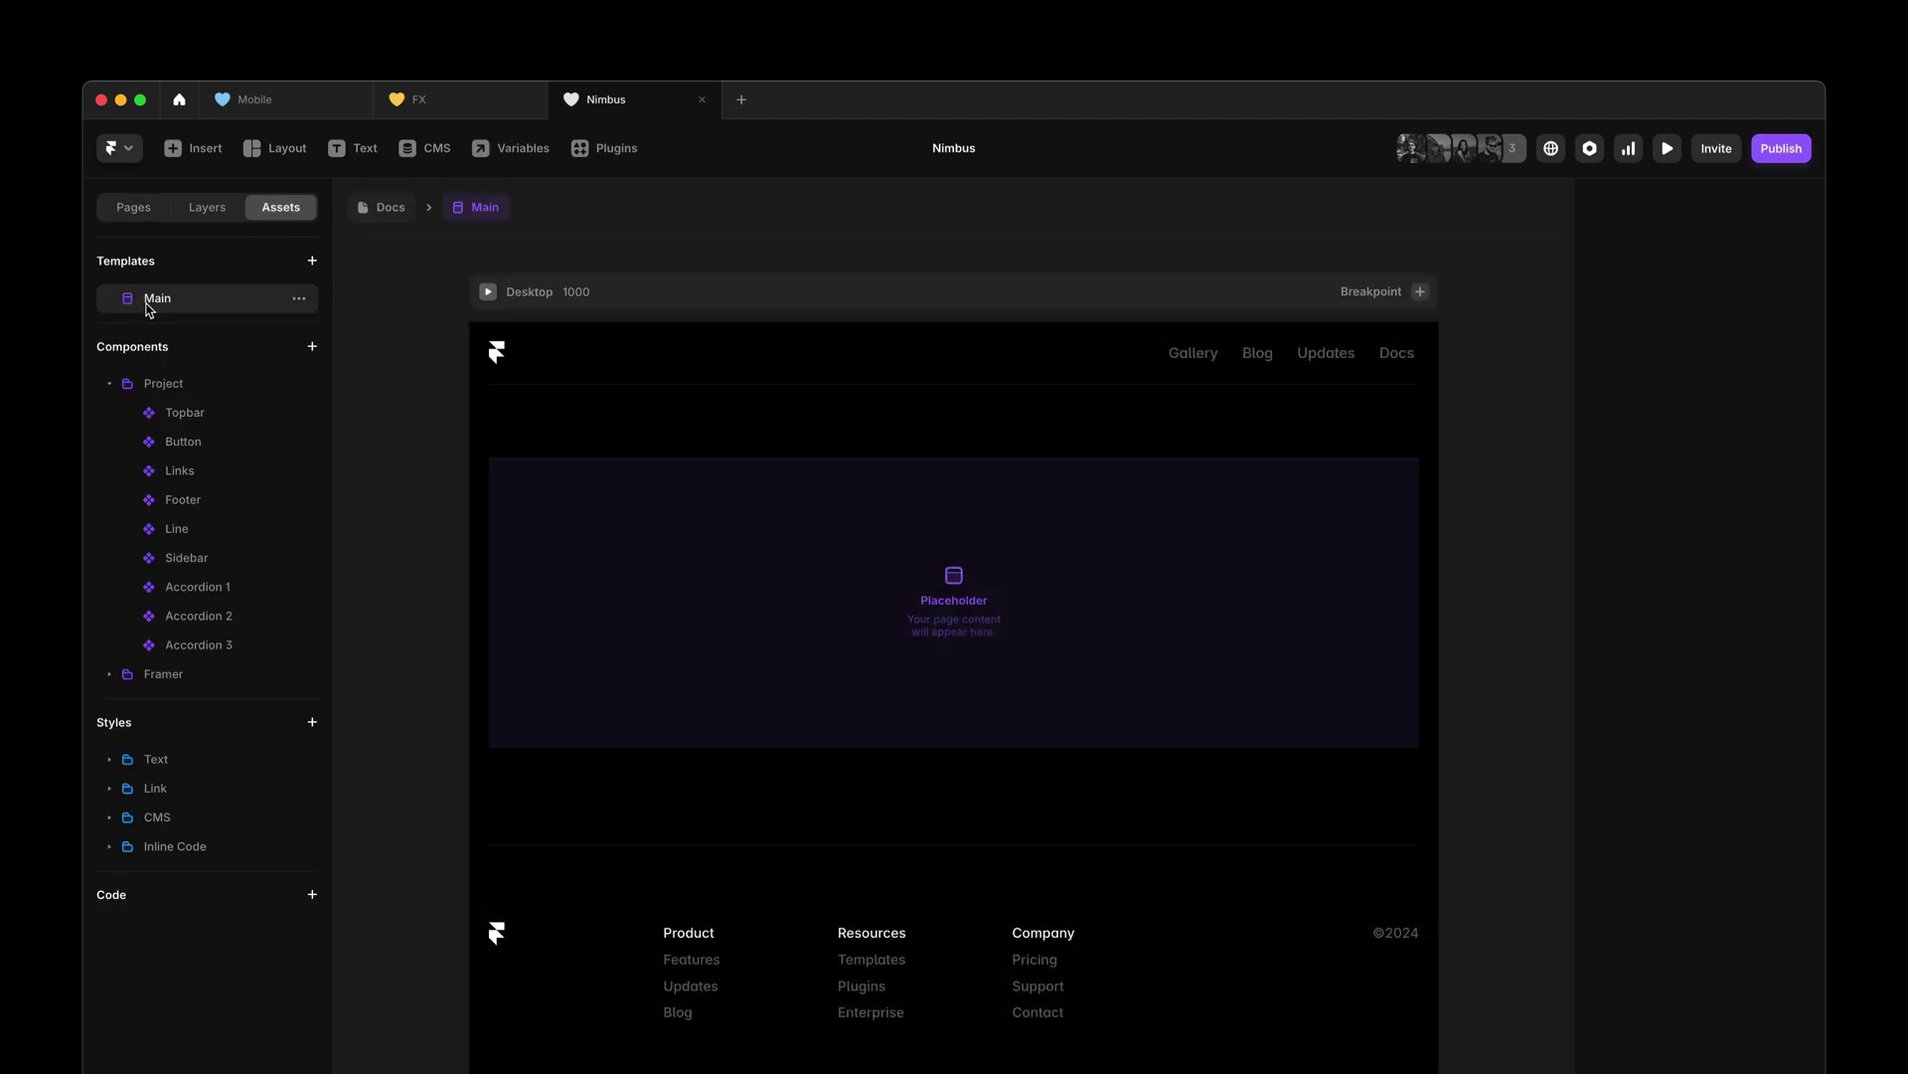
- Unhide the Main template's Sidebar layer so its Introduction, Basics and Guides links show
left_click(198, 212)
left_click(533, 521)
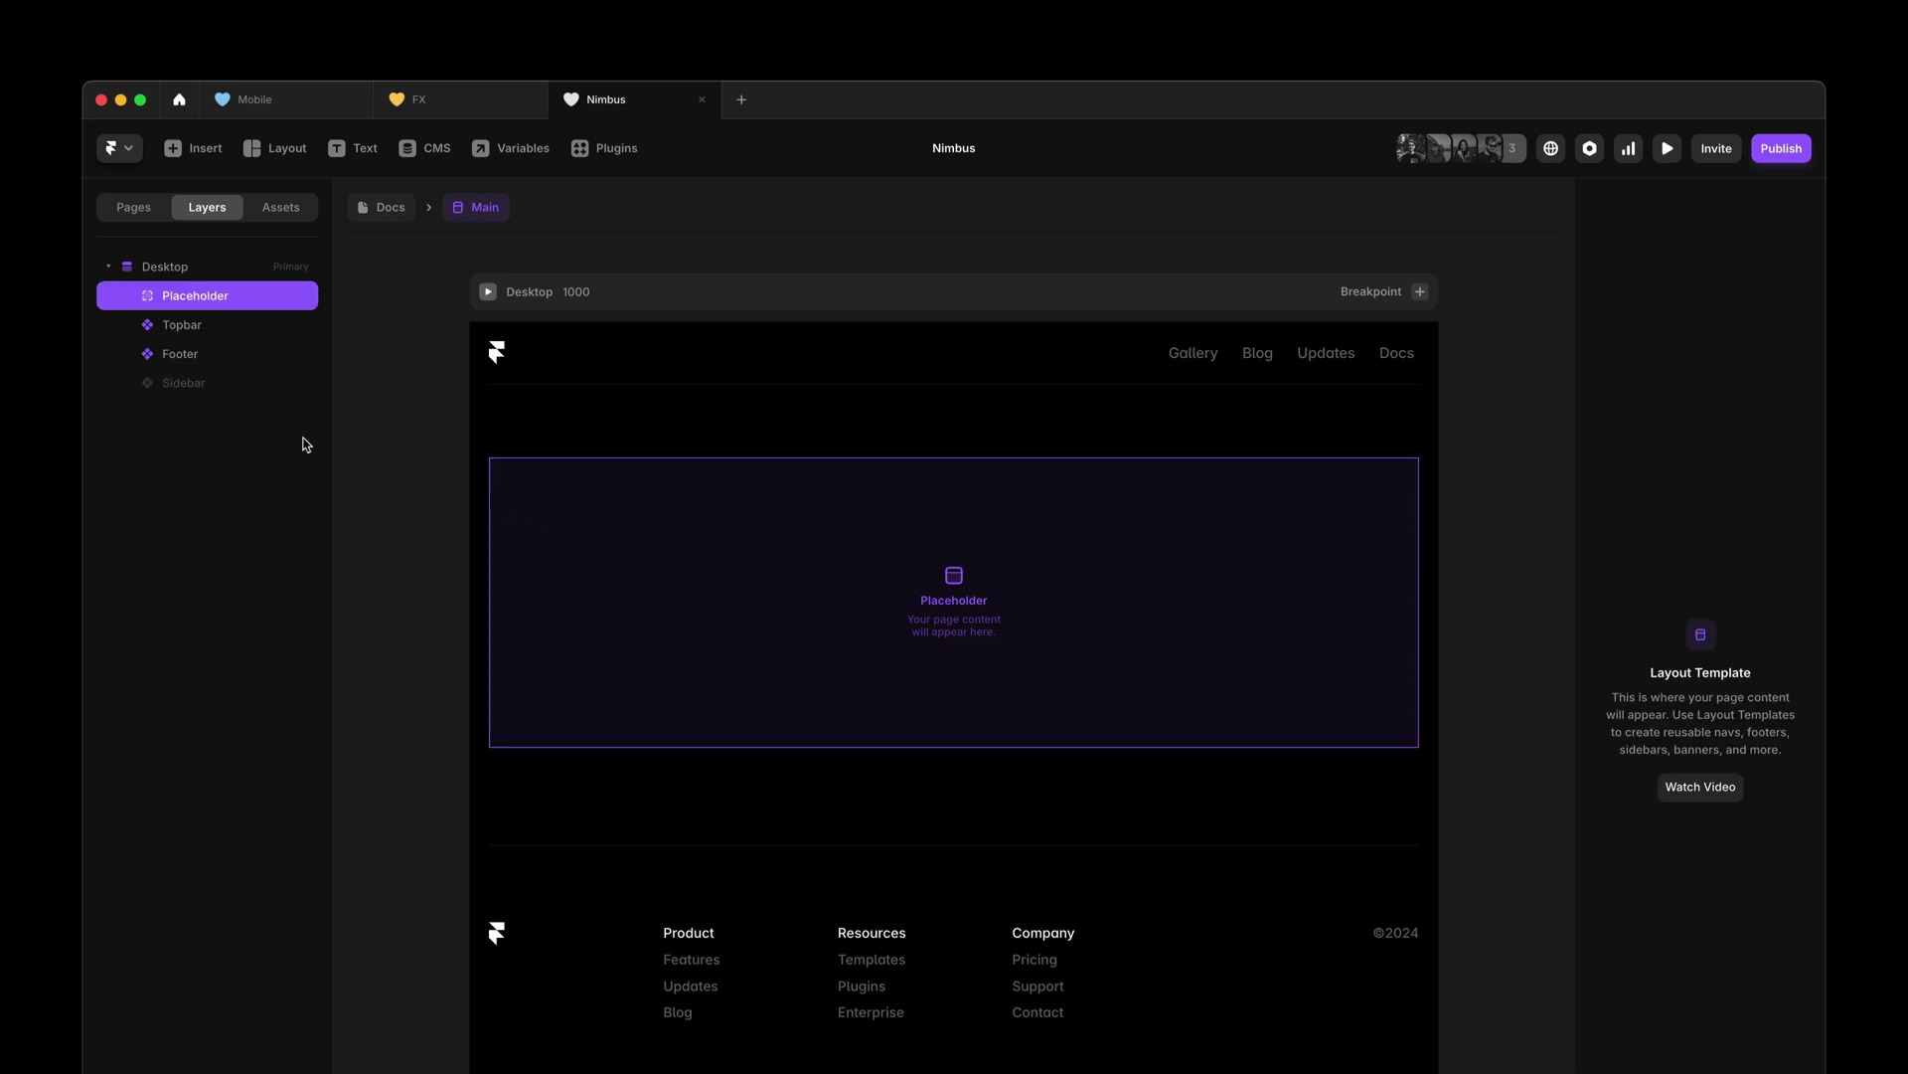
left_click(198, 390)
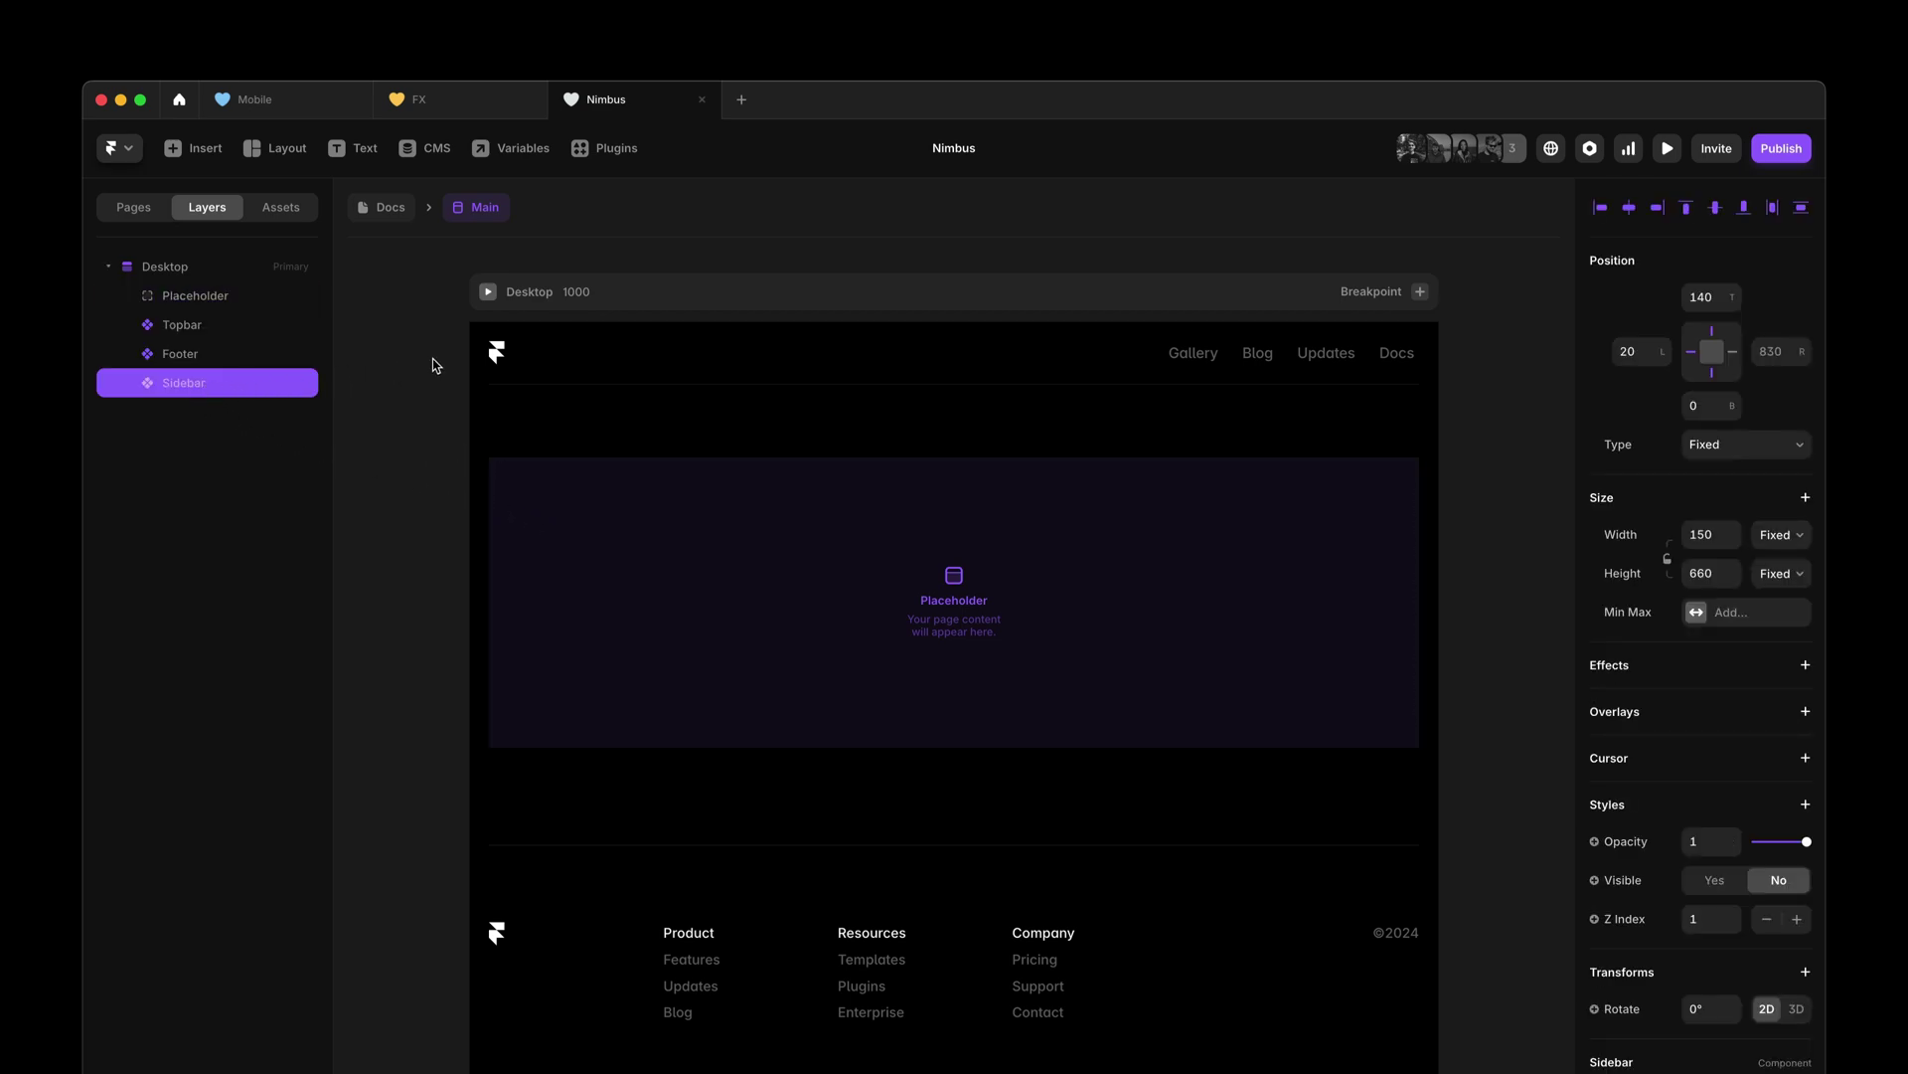
key("super+shift+h")
left_click(374, 411)
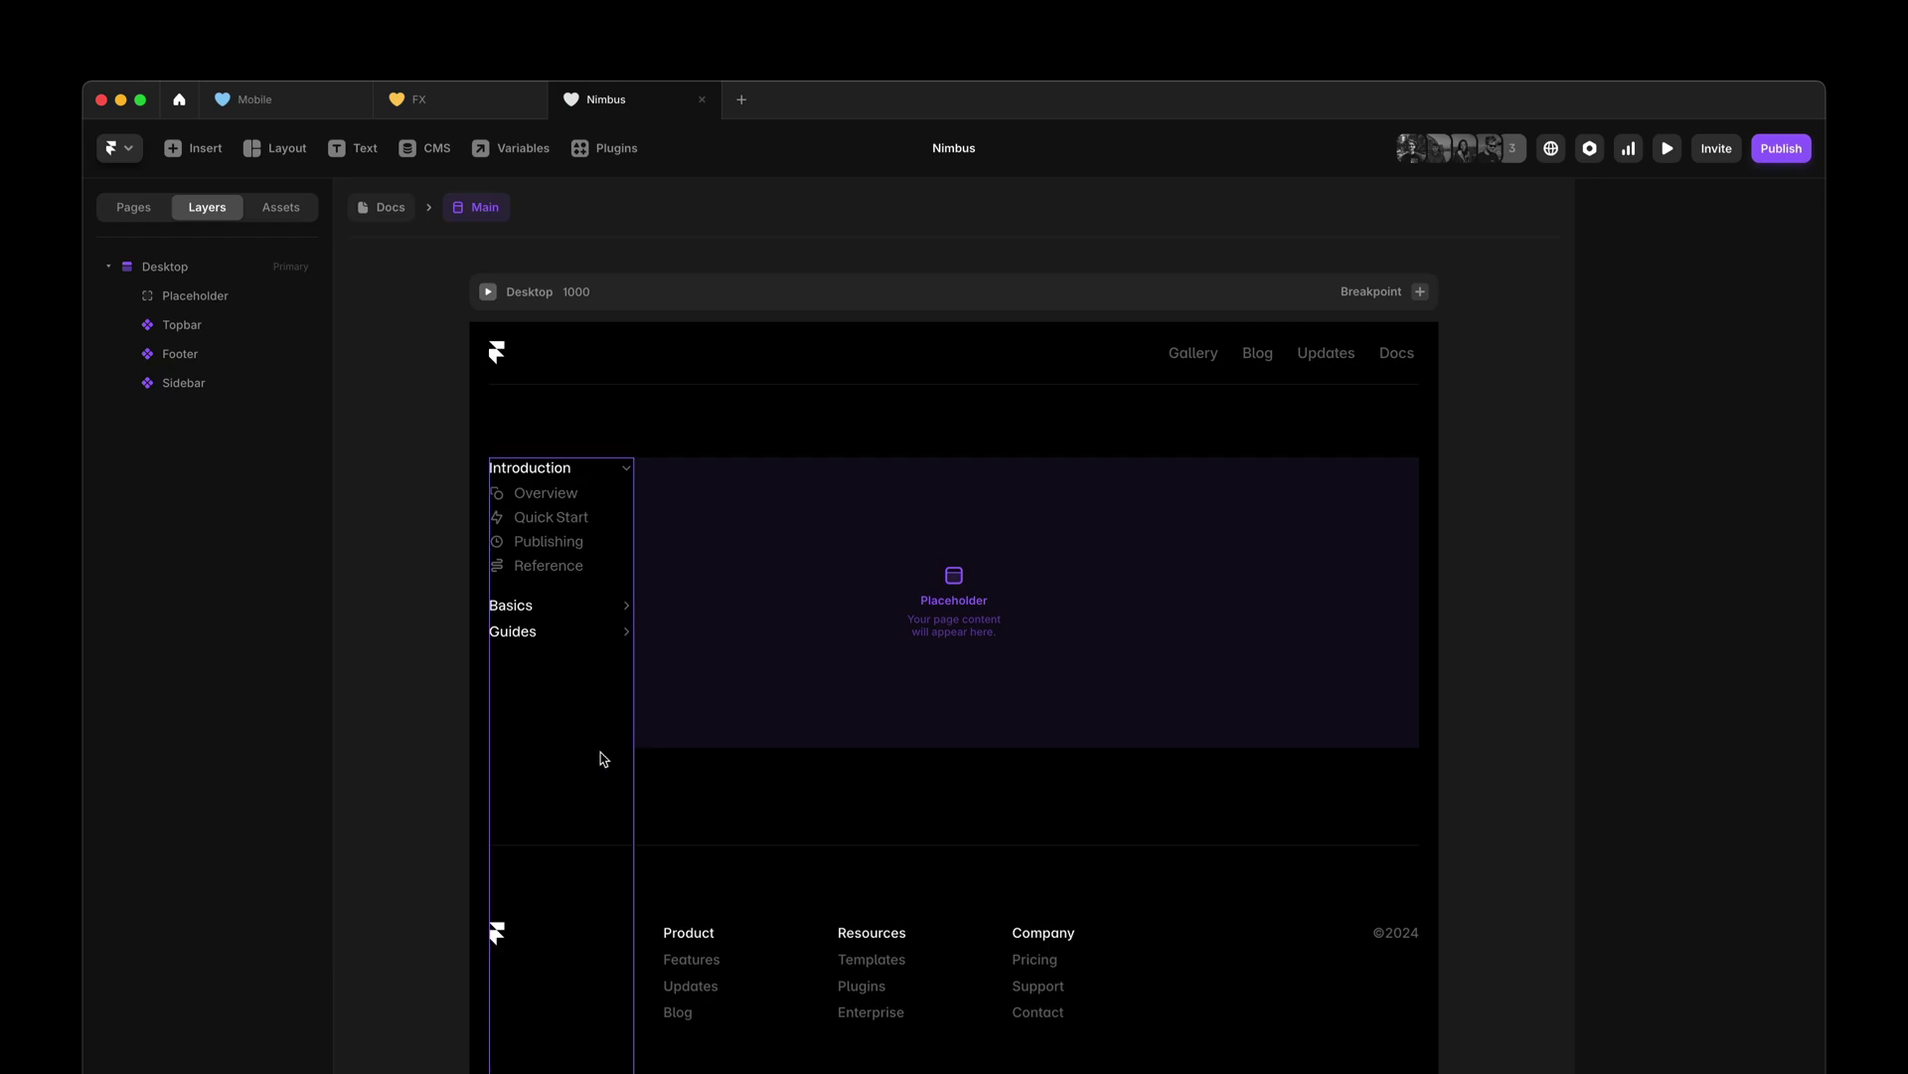
left_click(522, 609)
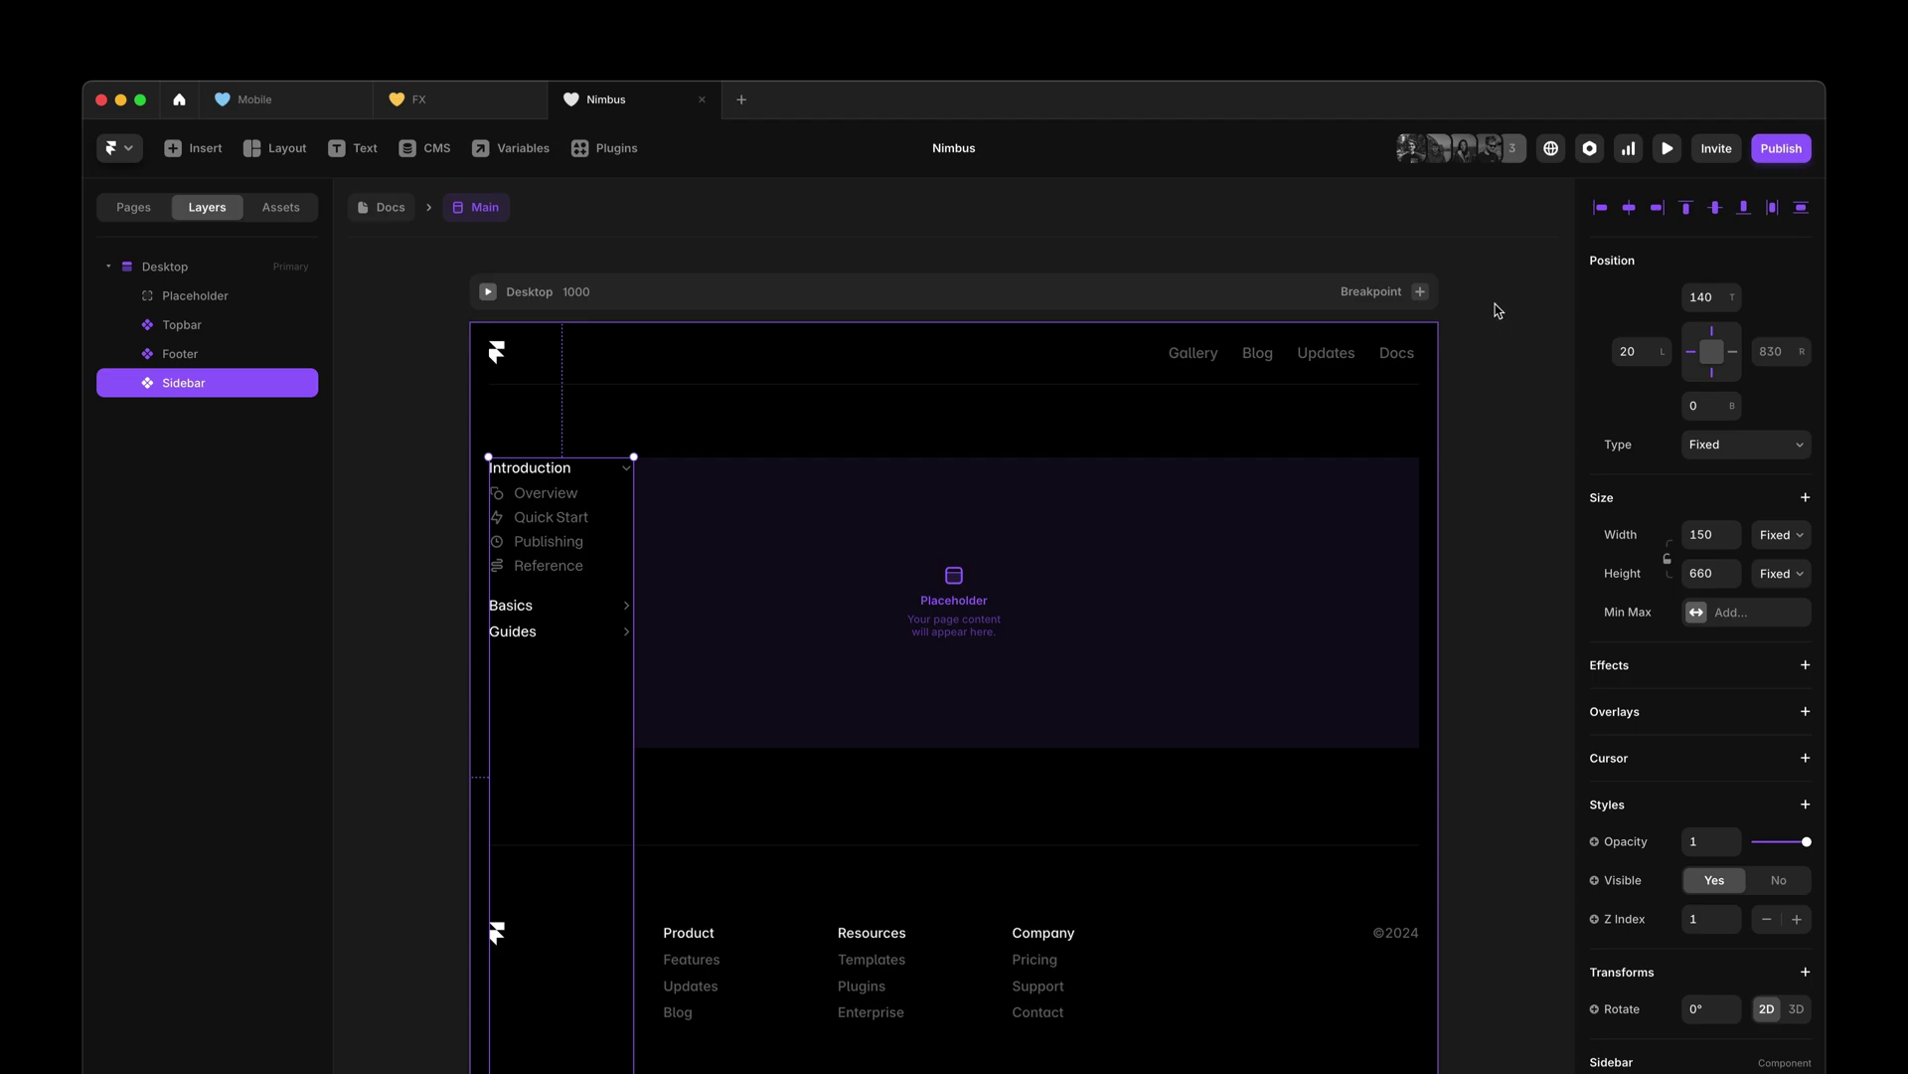
left_click(133, 207)
left_click(154, 303)
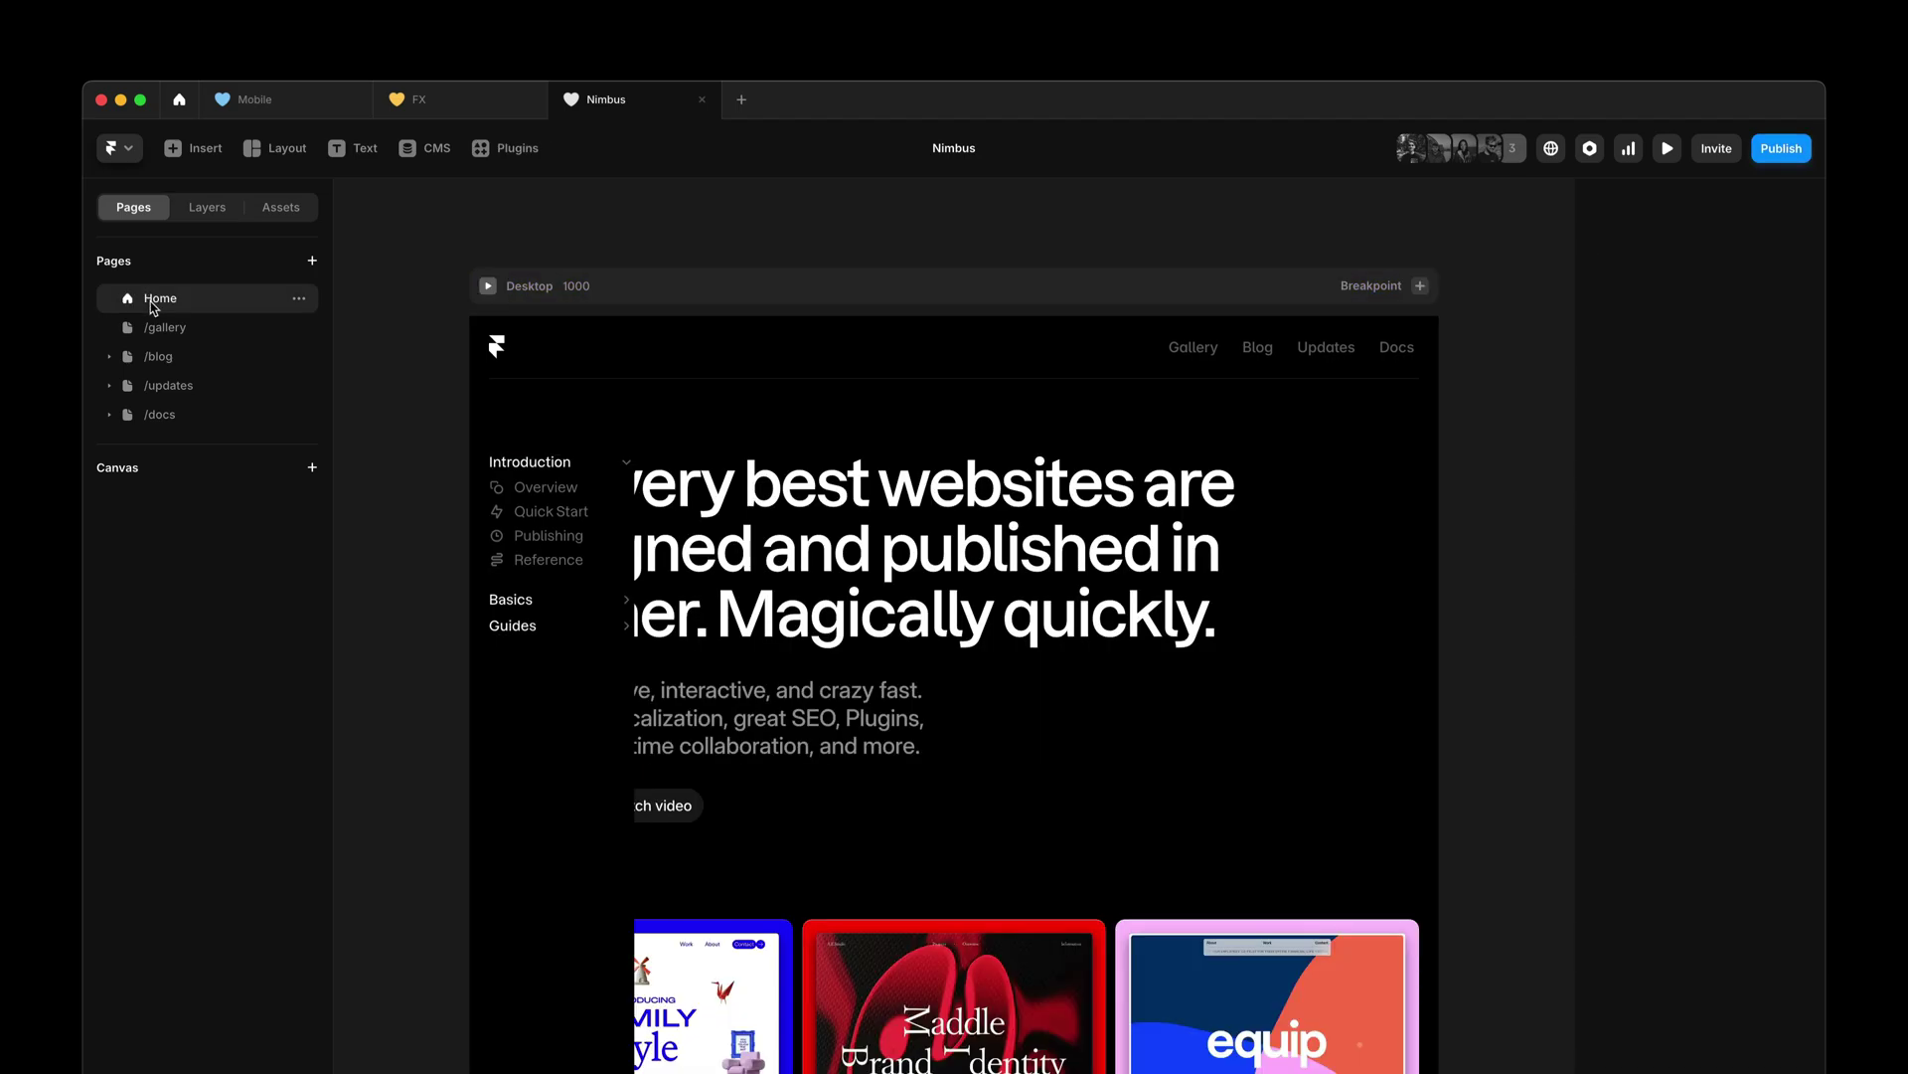
left_click(545, 516)
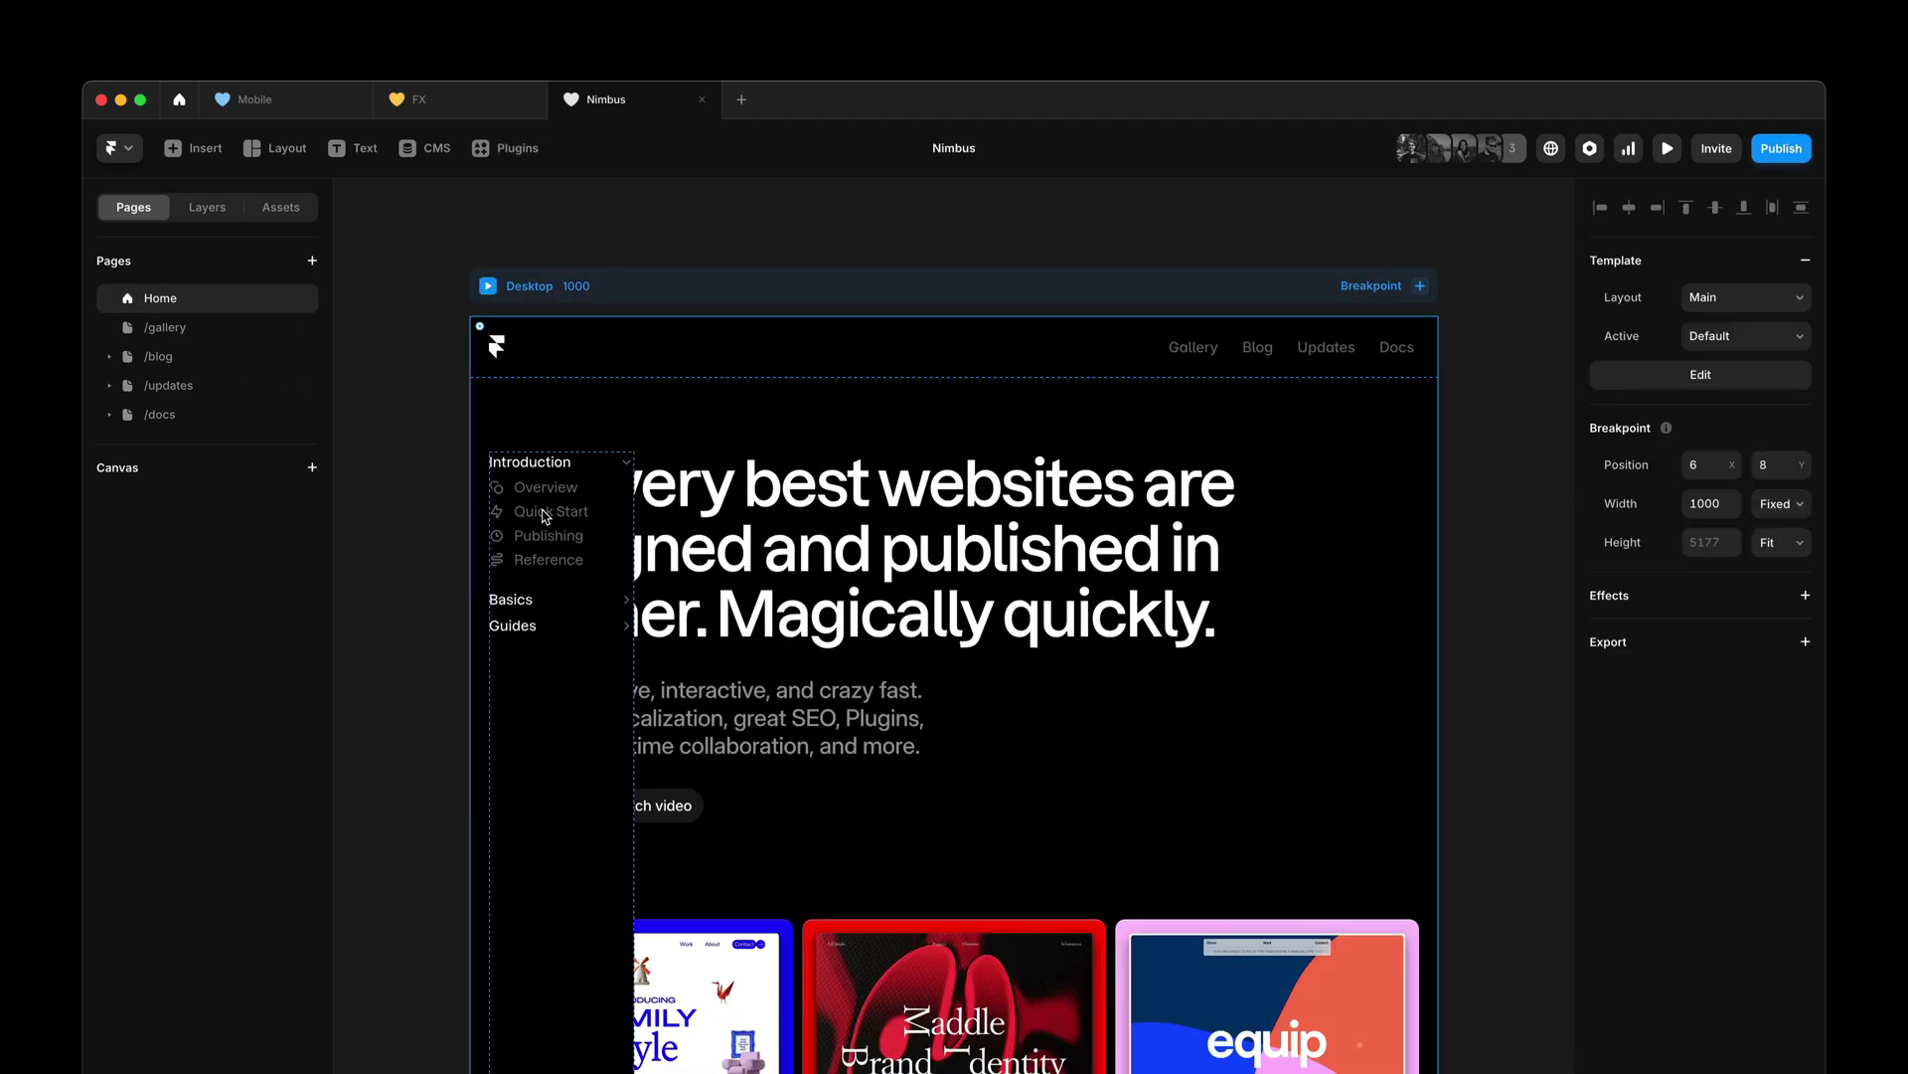
double_click(546, 516)
left_click(545, 514)
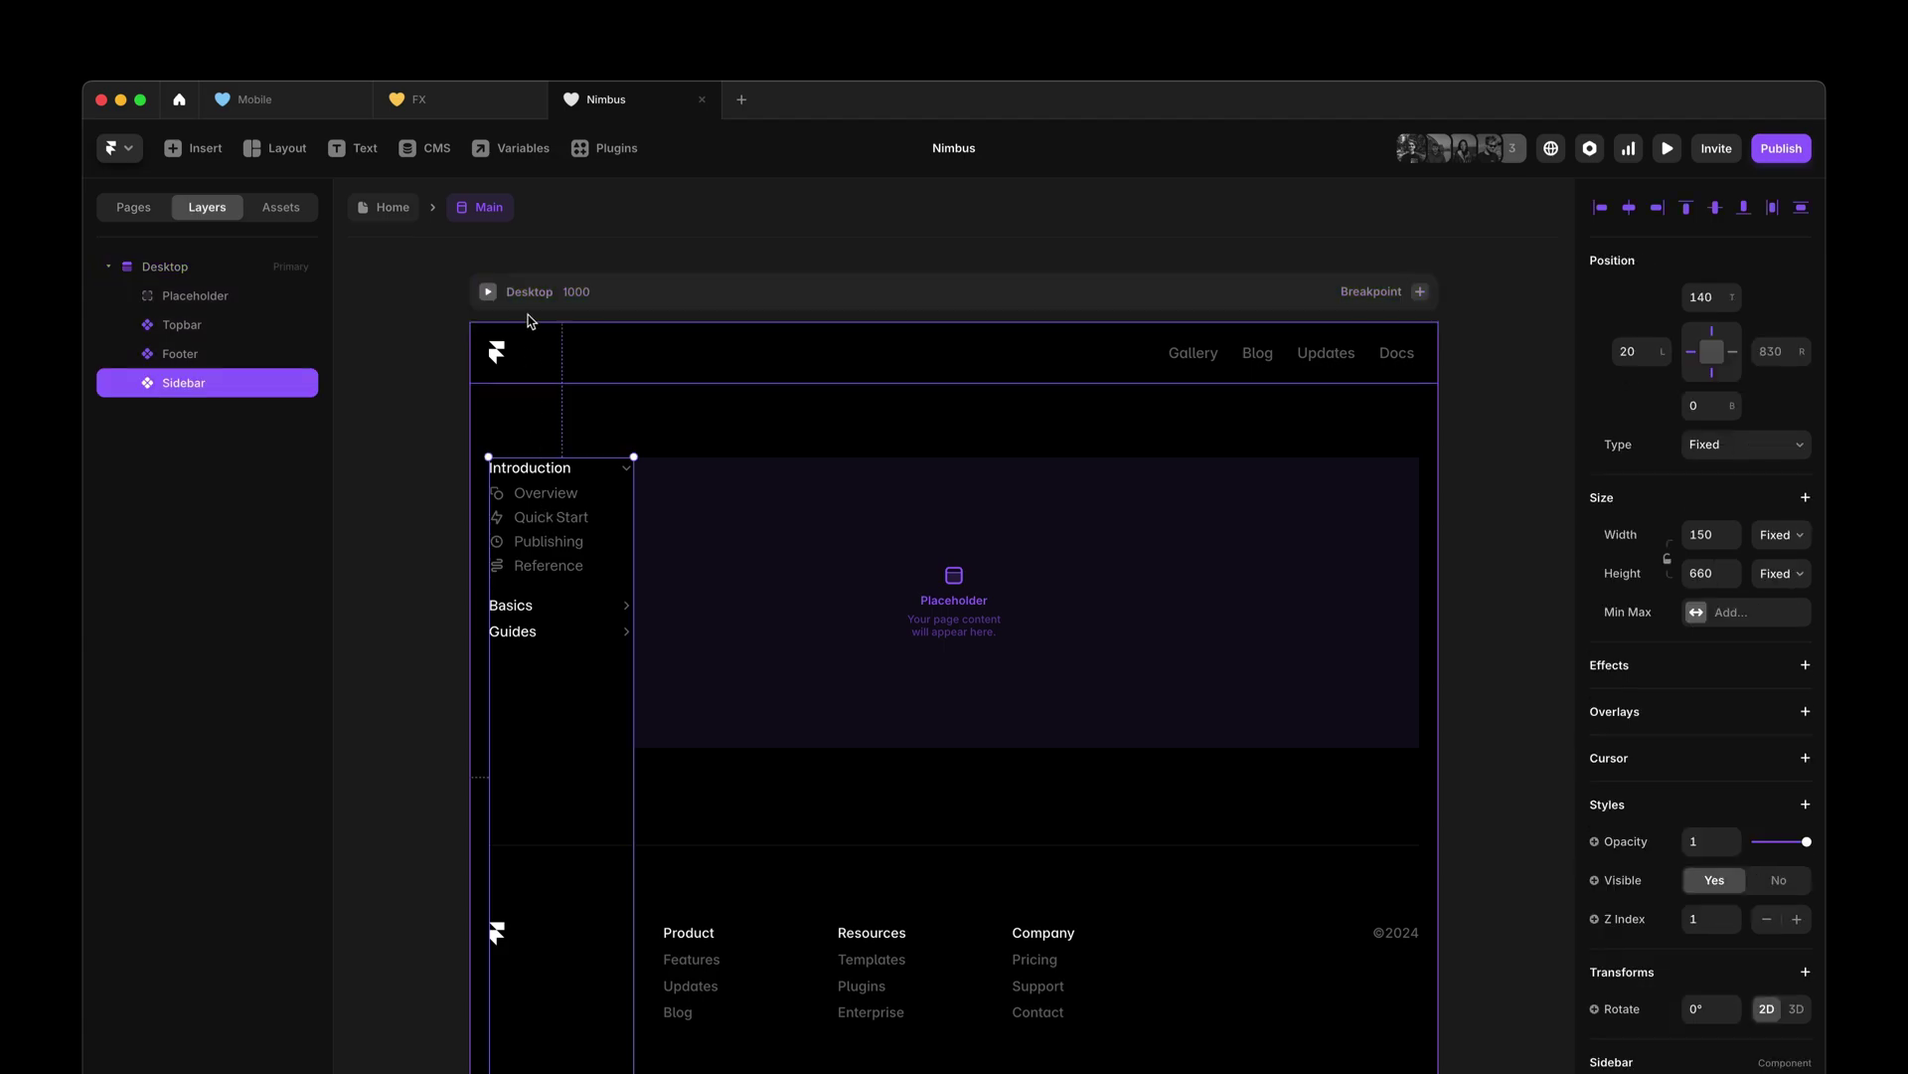
- Create a Toggle variable named Sidebar in the Main template with default No
left_click(512, 156)
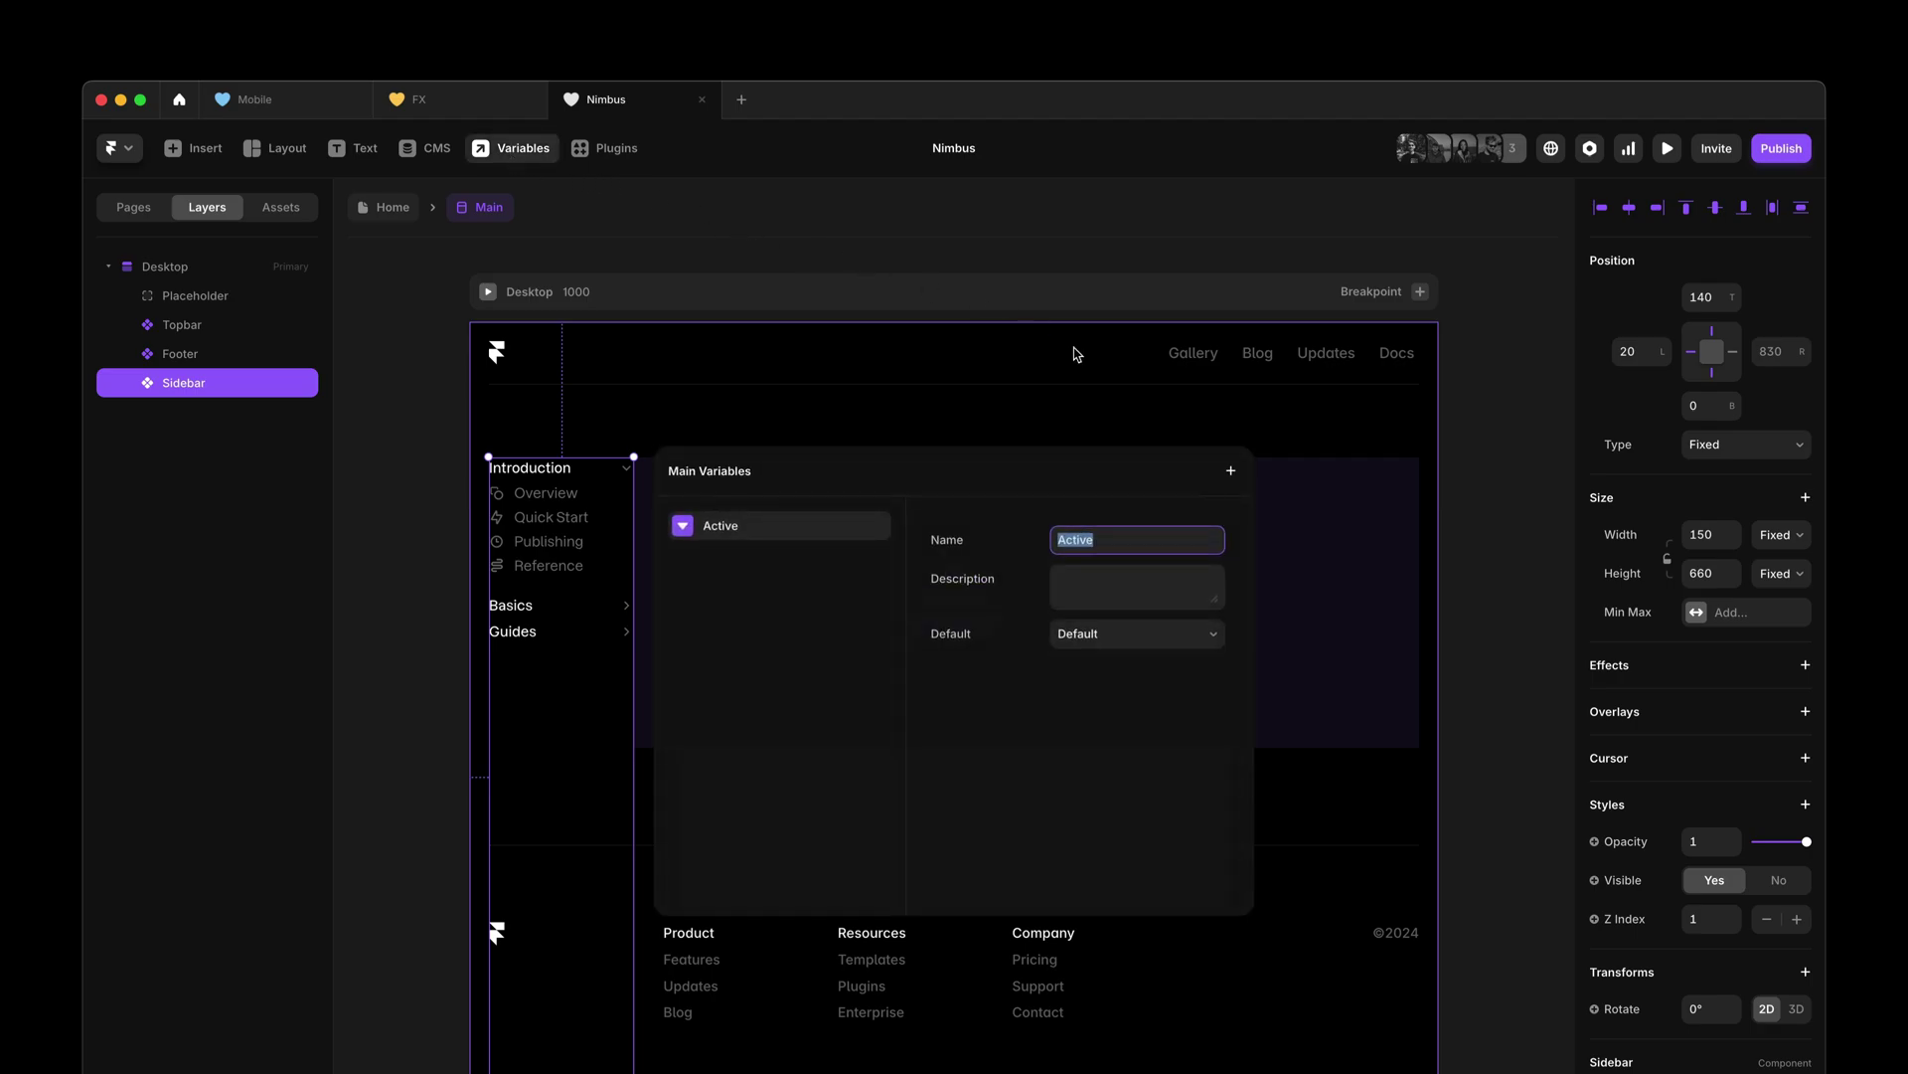
left_click(1231, 473)
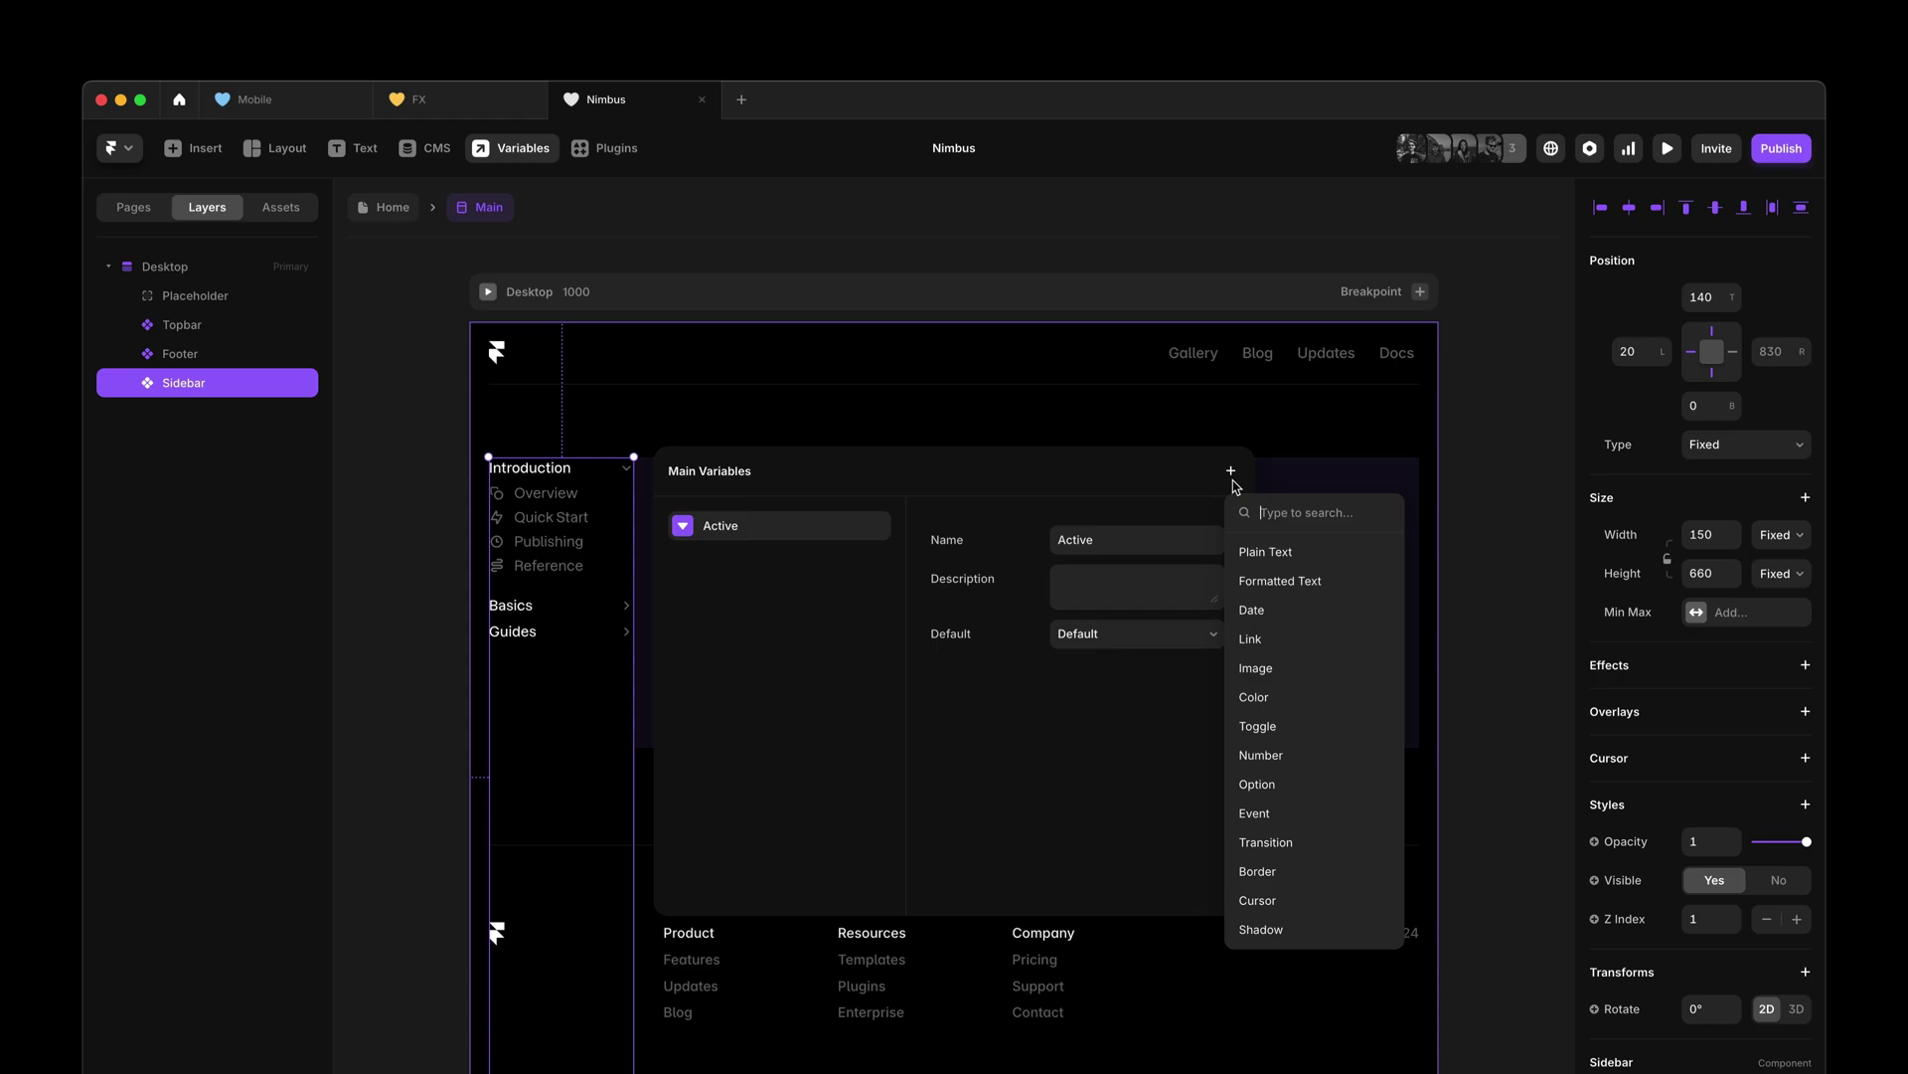
left_click(1294, 724)
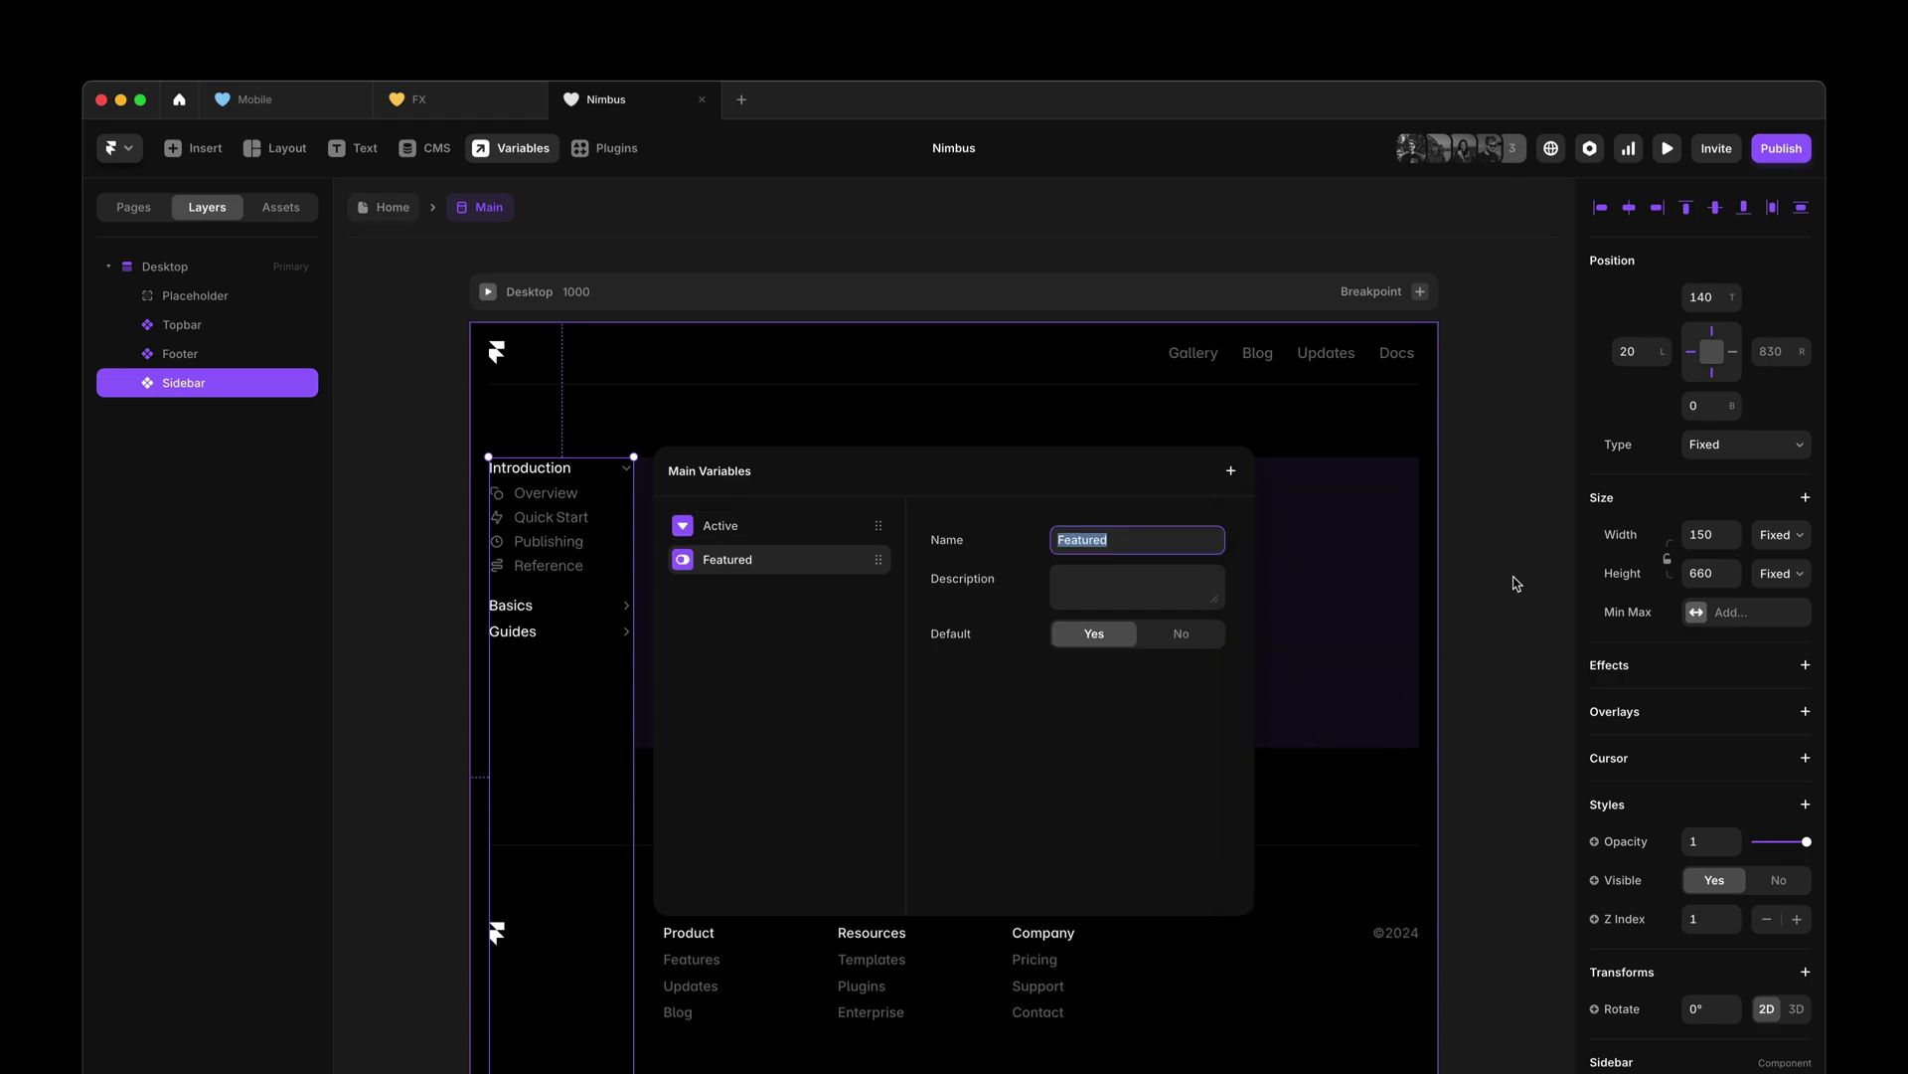
type("D")
type("idebar")
left_click(1183, 644)
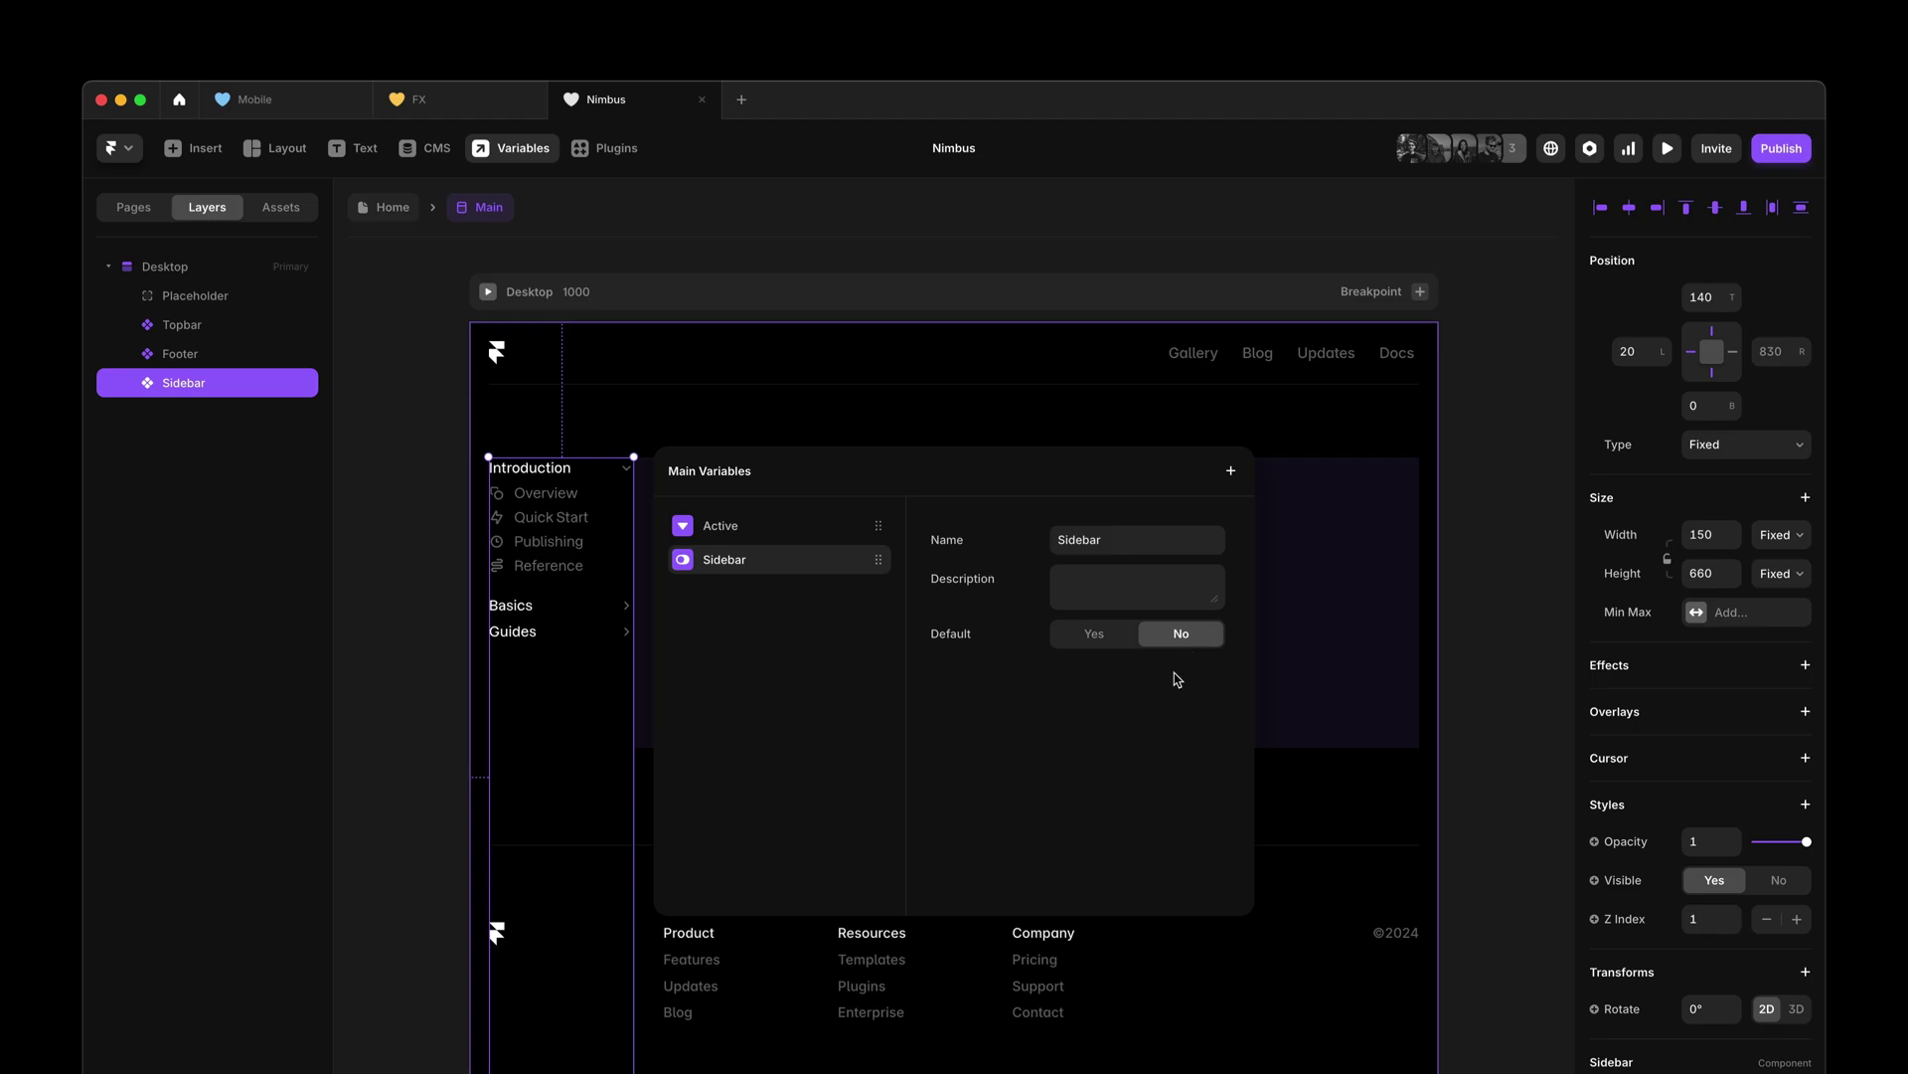
left_click(1481, 658)
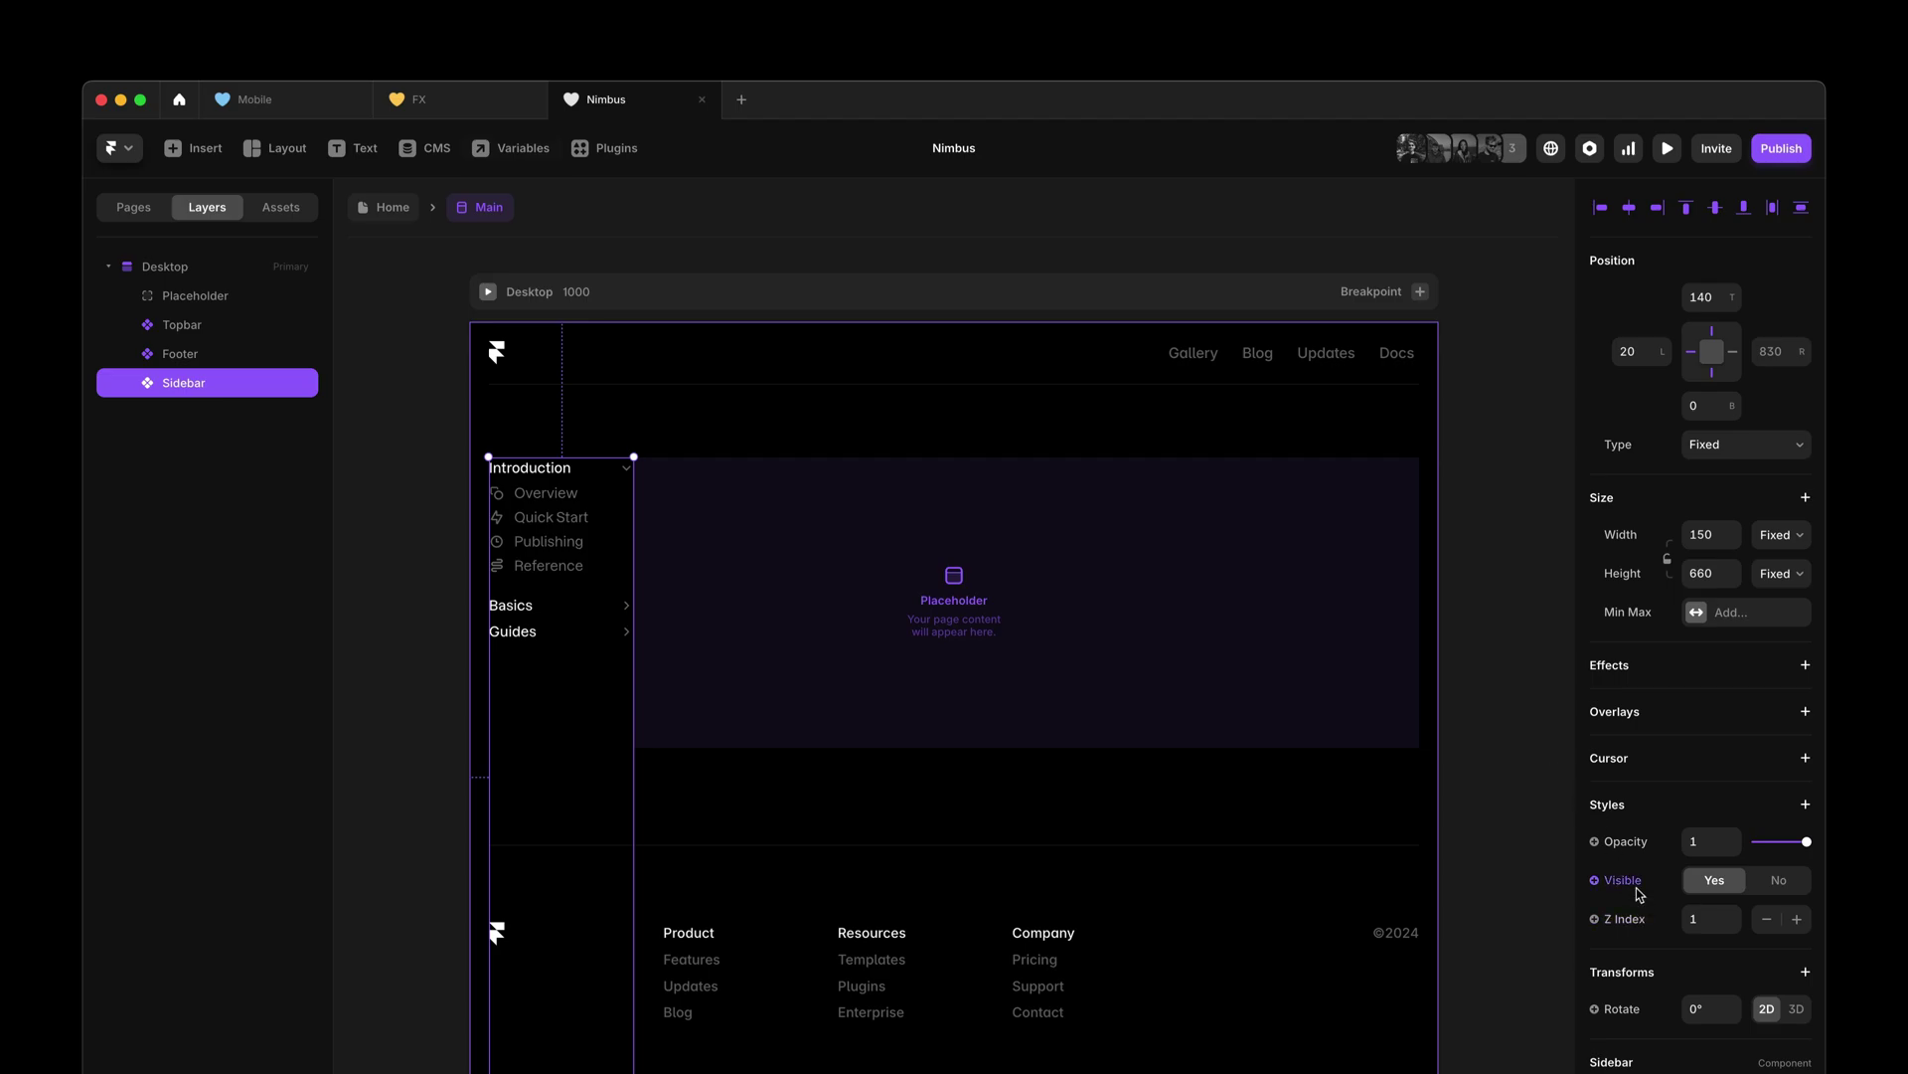
- Bind the Sidebar layer's Visible property to the Sidebar variable so it hides in Main
left_click(1594, 880)
mouse_move(1627, 948)
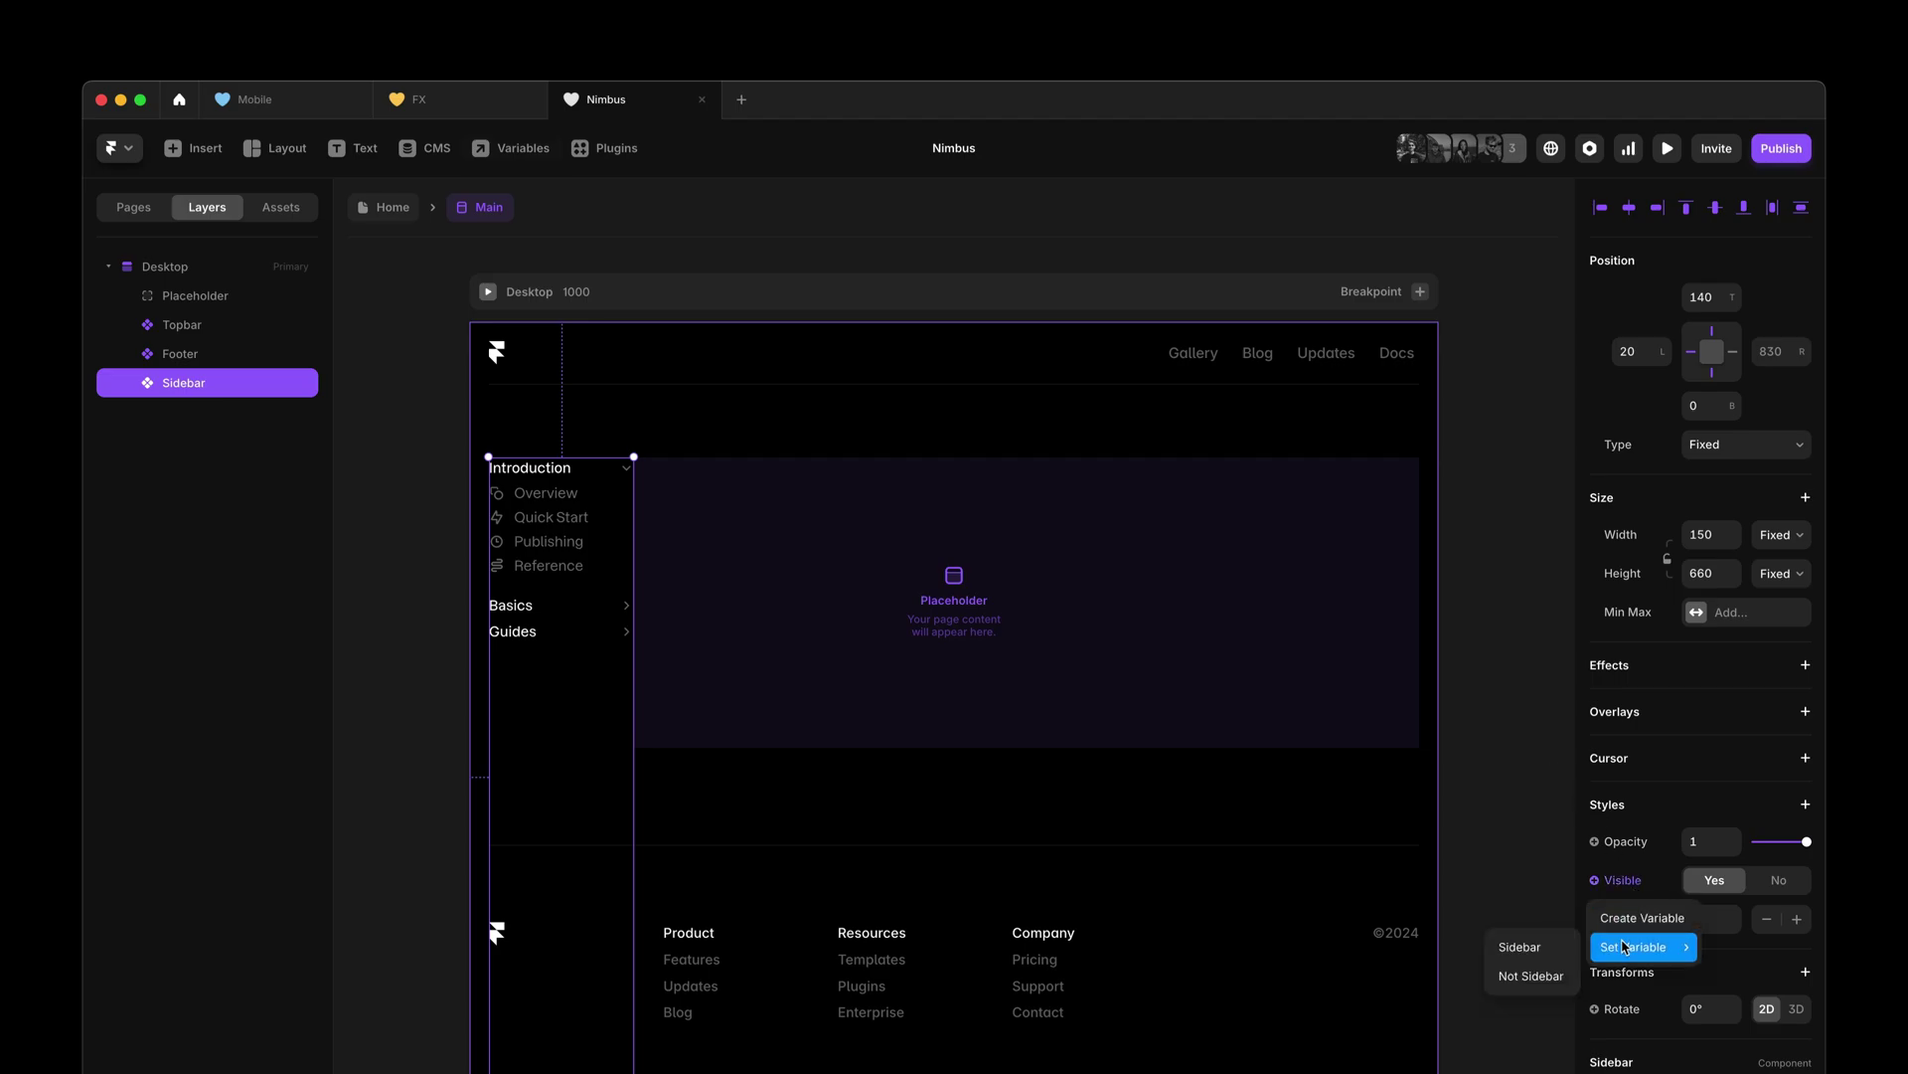
left_click(1531, 946)
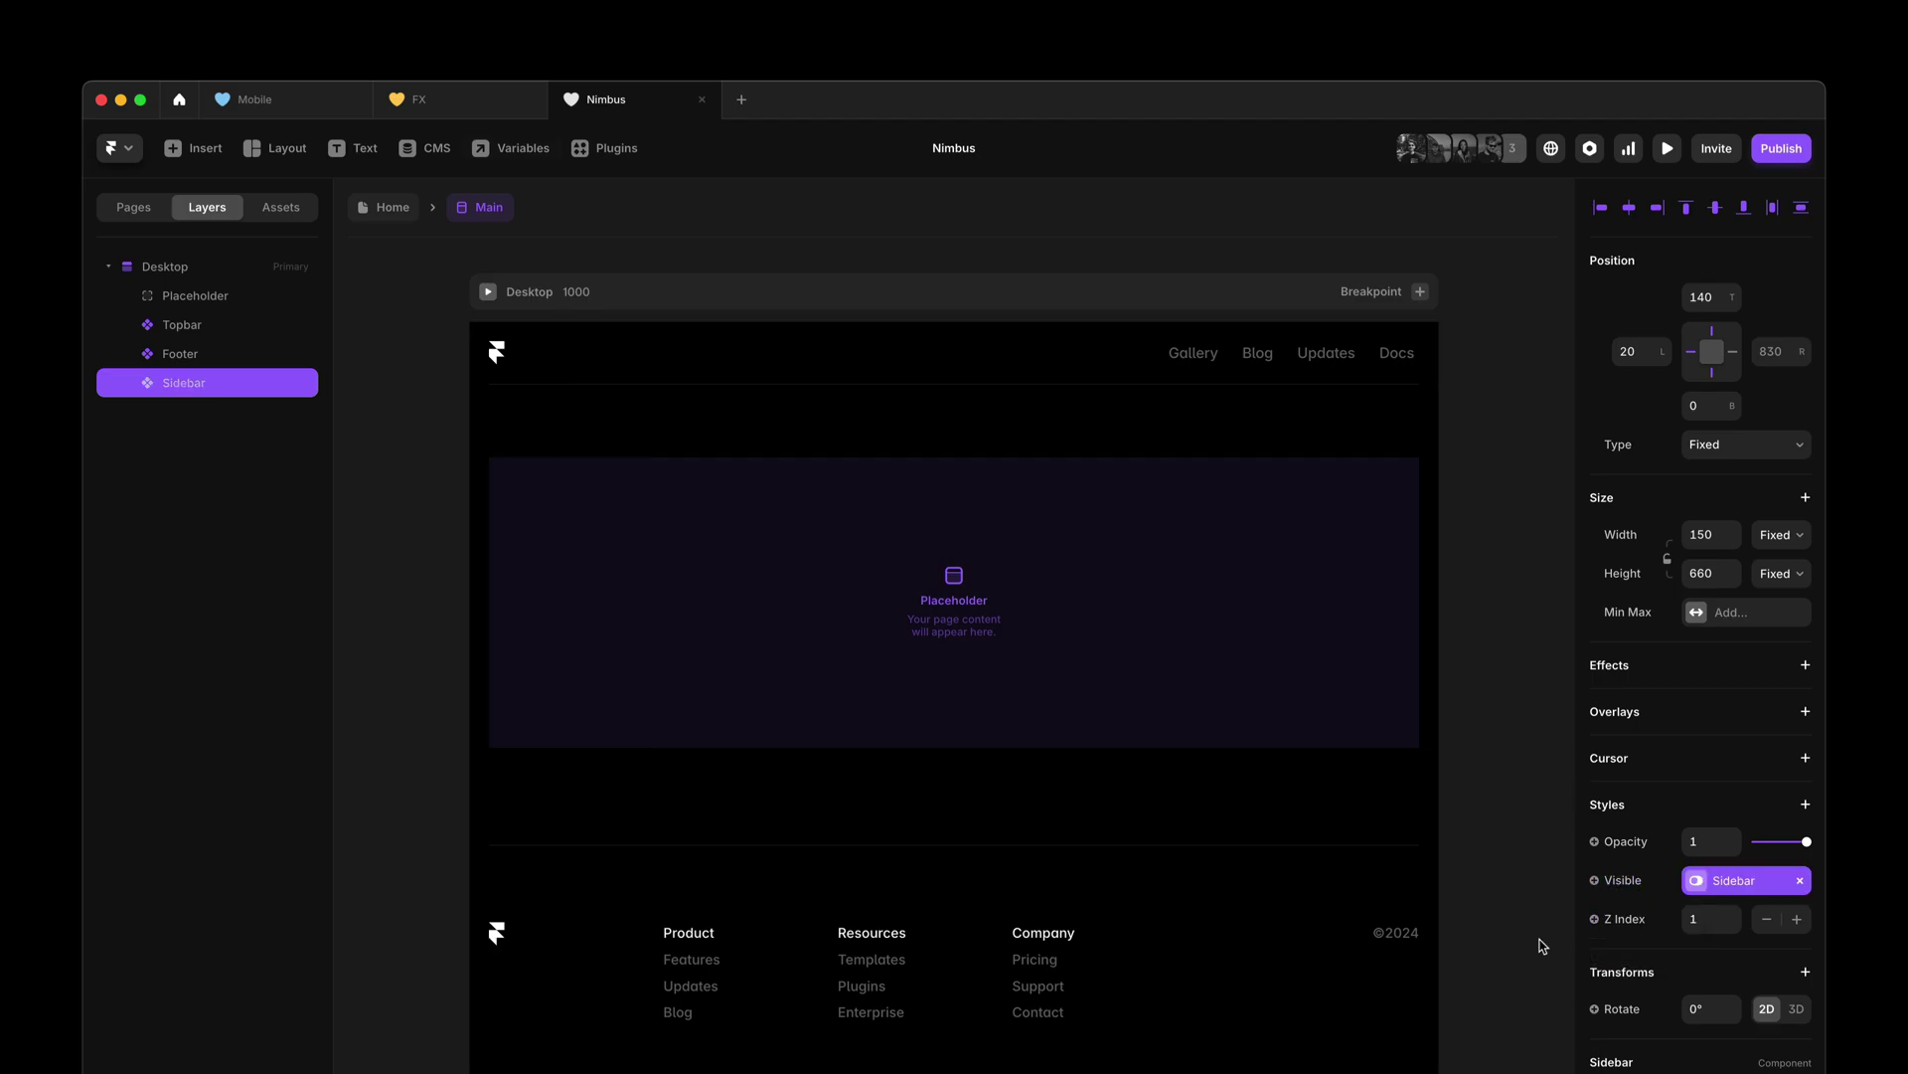
- Convert the Desktop frame's padding to follow the Sidebar variable, using per-side values for both cases
left_click(1248, 296)
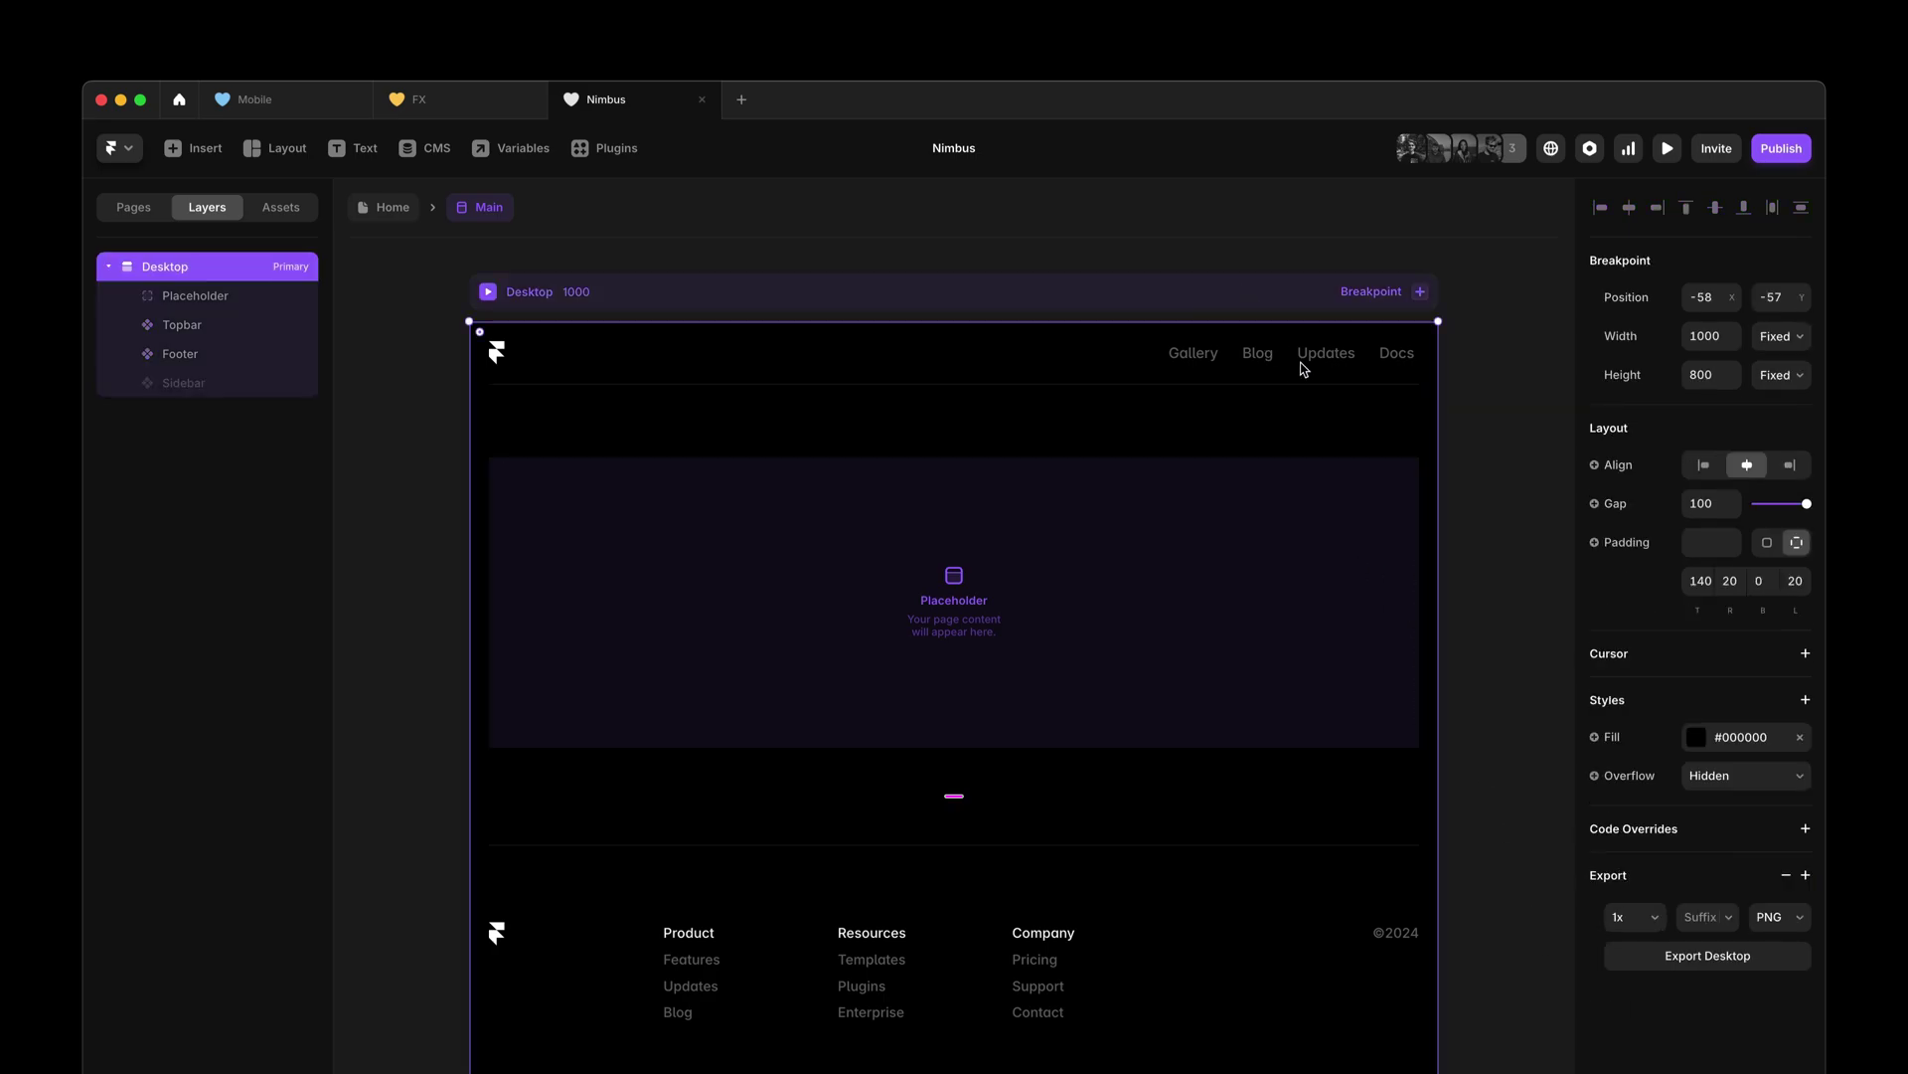
left_click(1595, 542)
mouse_move(1624, 610)
mouse_move(1531, 609)
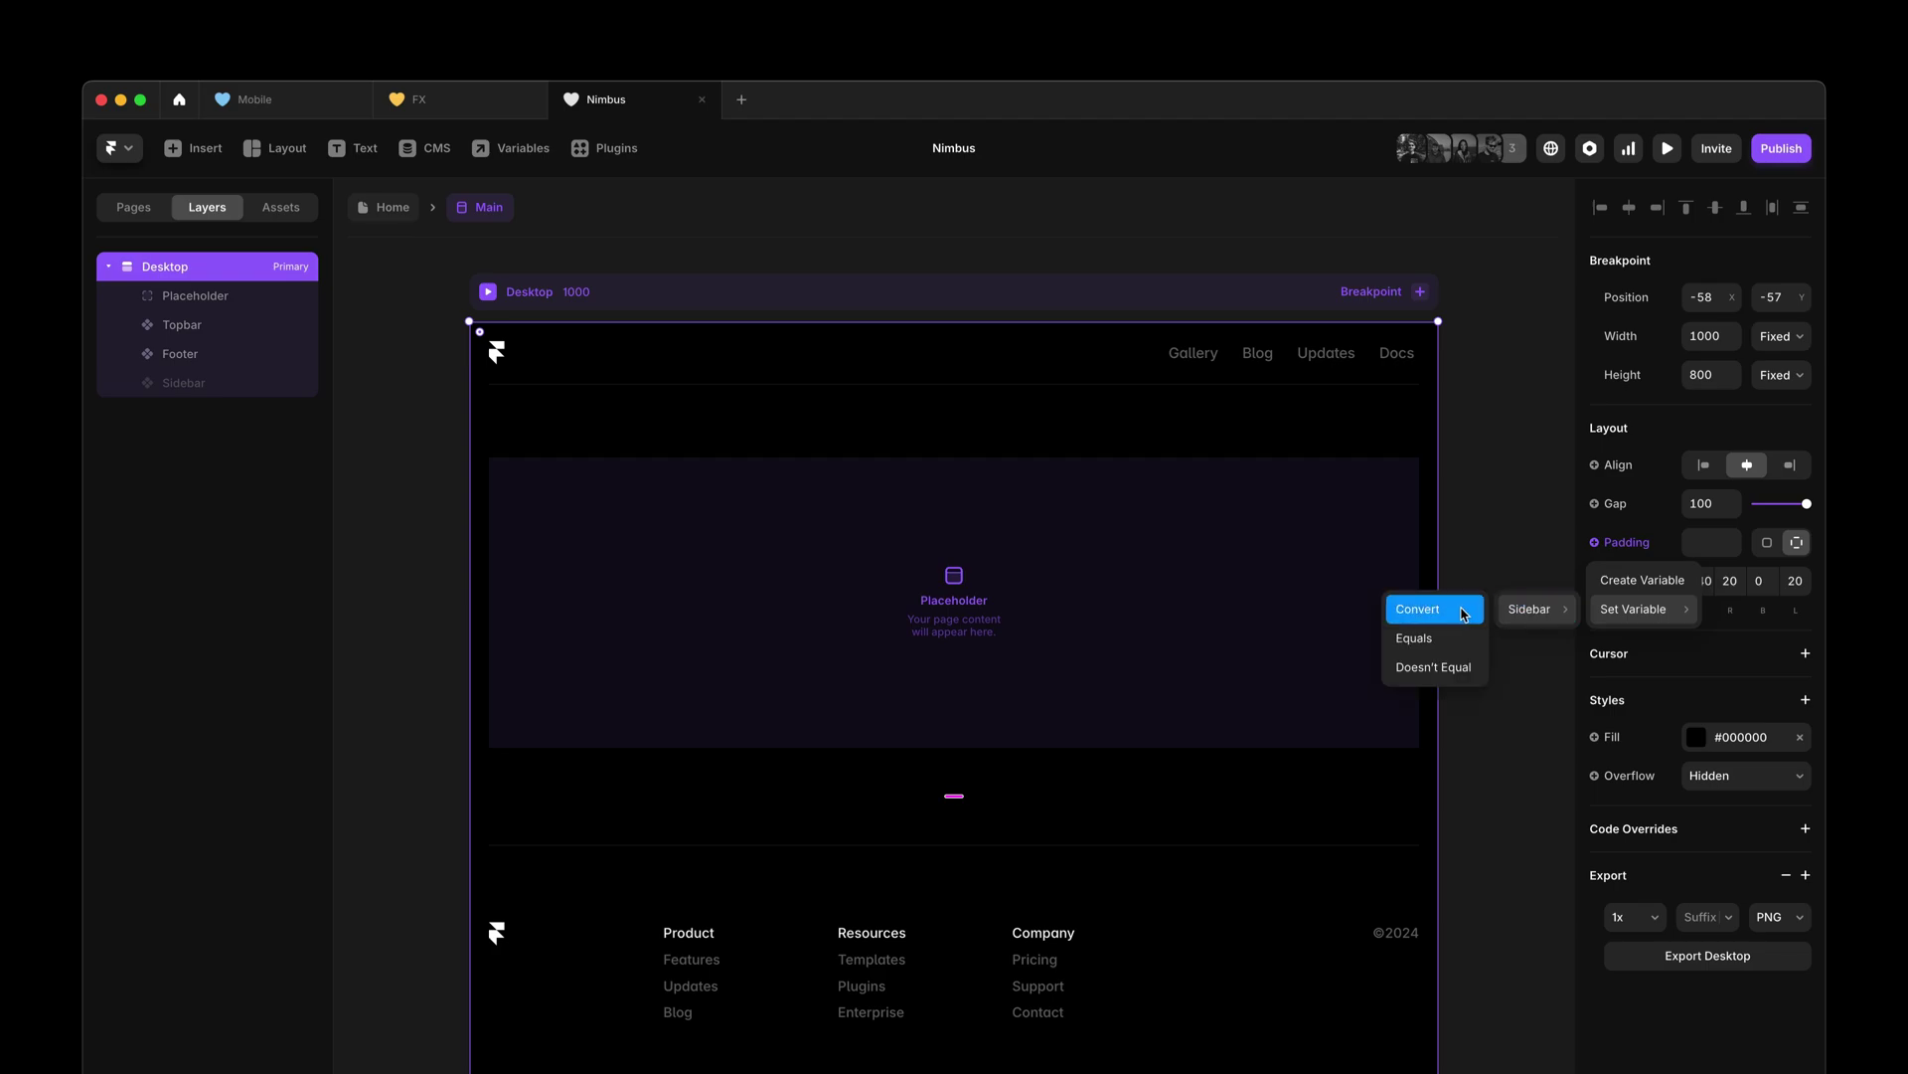
left_click(1463, 610)
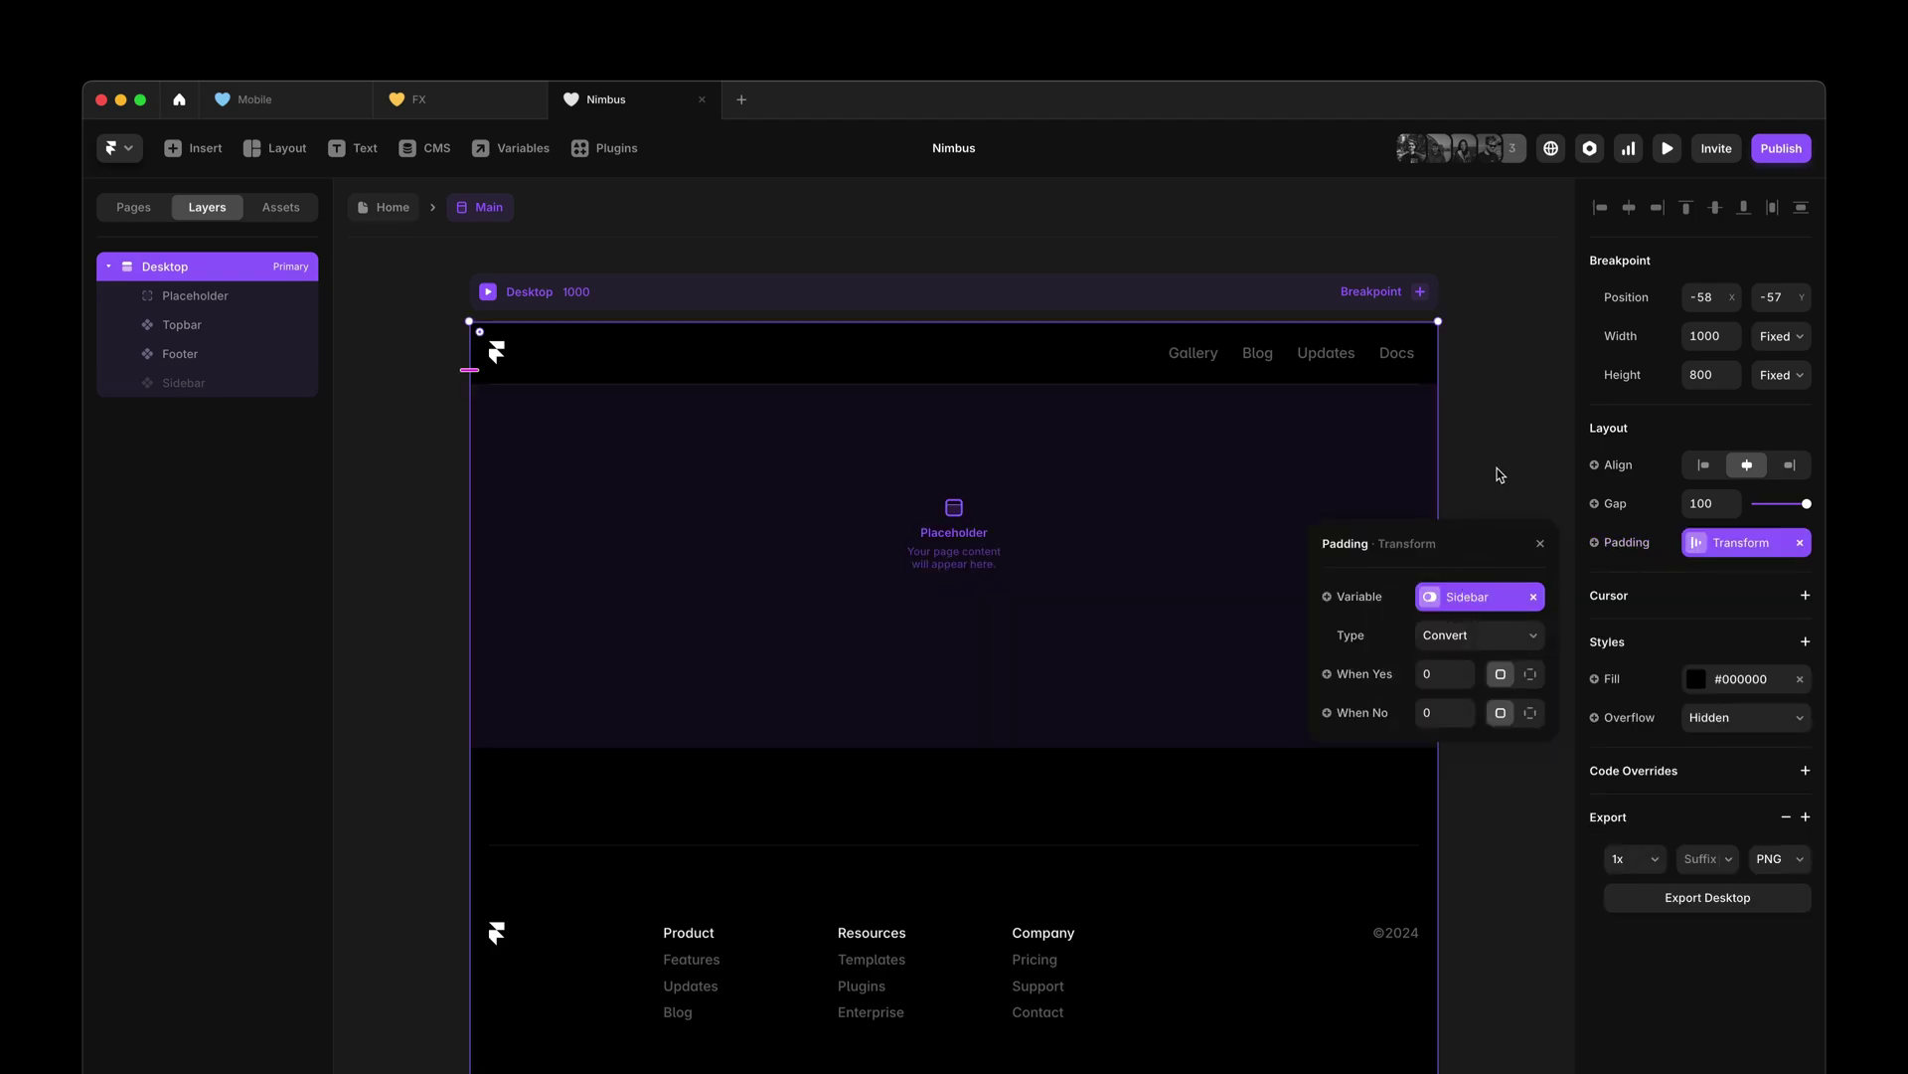
left_click(1531, 712)
left_click(1530, 674)
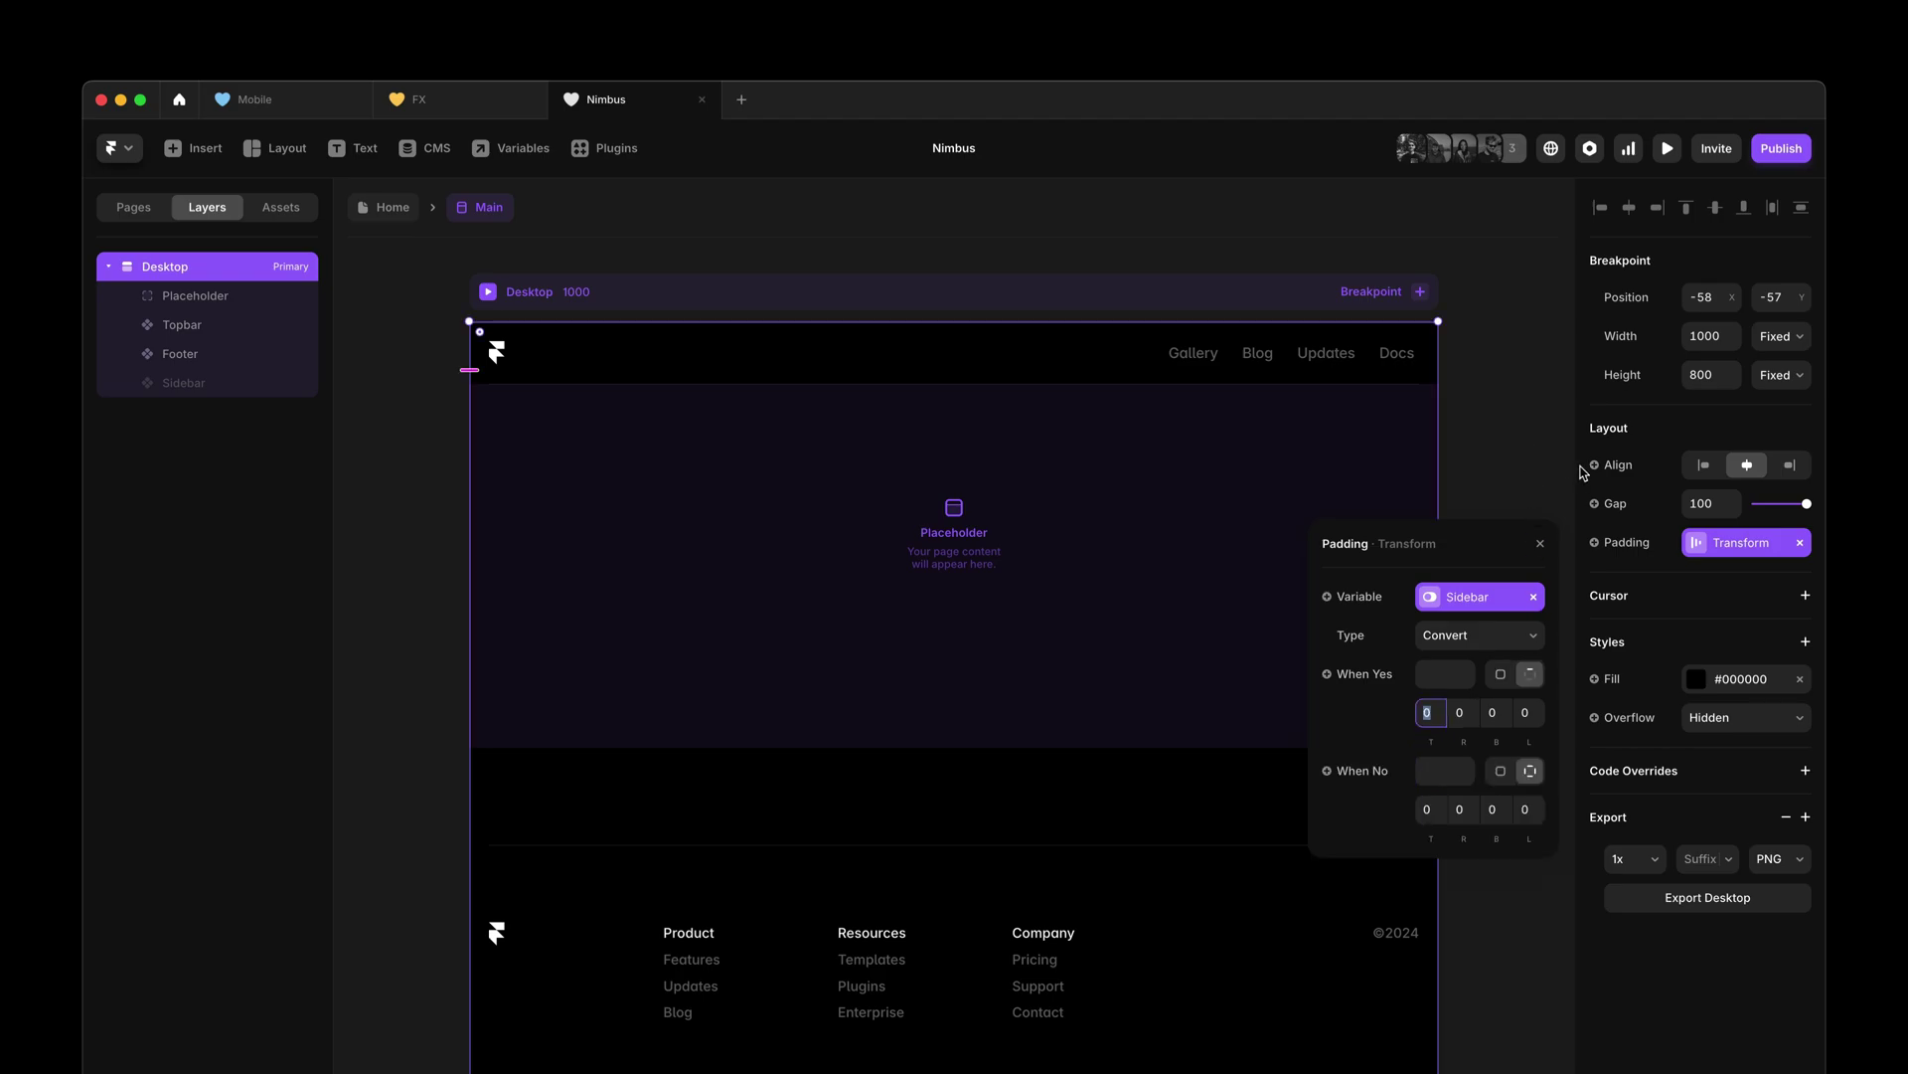
- Set the When Yes padding to 140, 20, 0, 200
type("140")
key("Tab")
type("20")
key("Tab")
key("Tab")
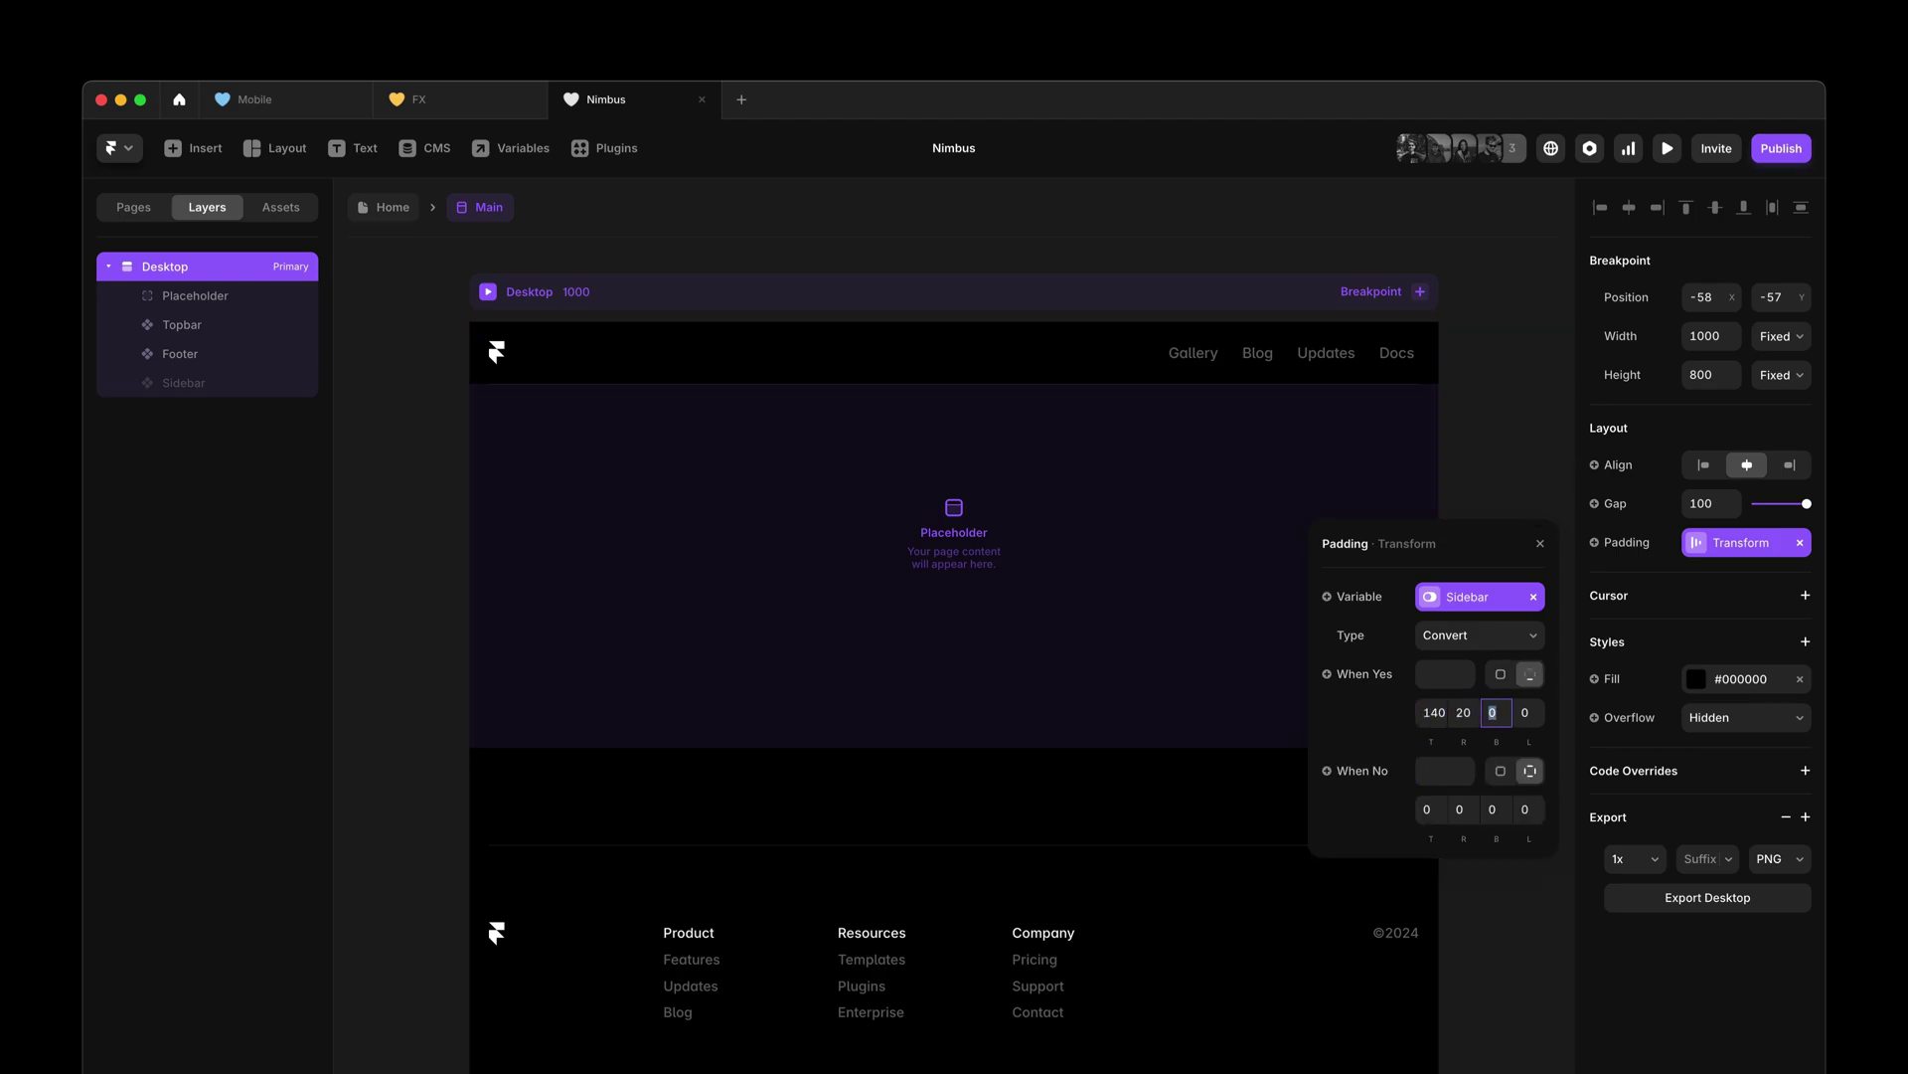
type("200")
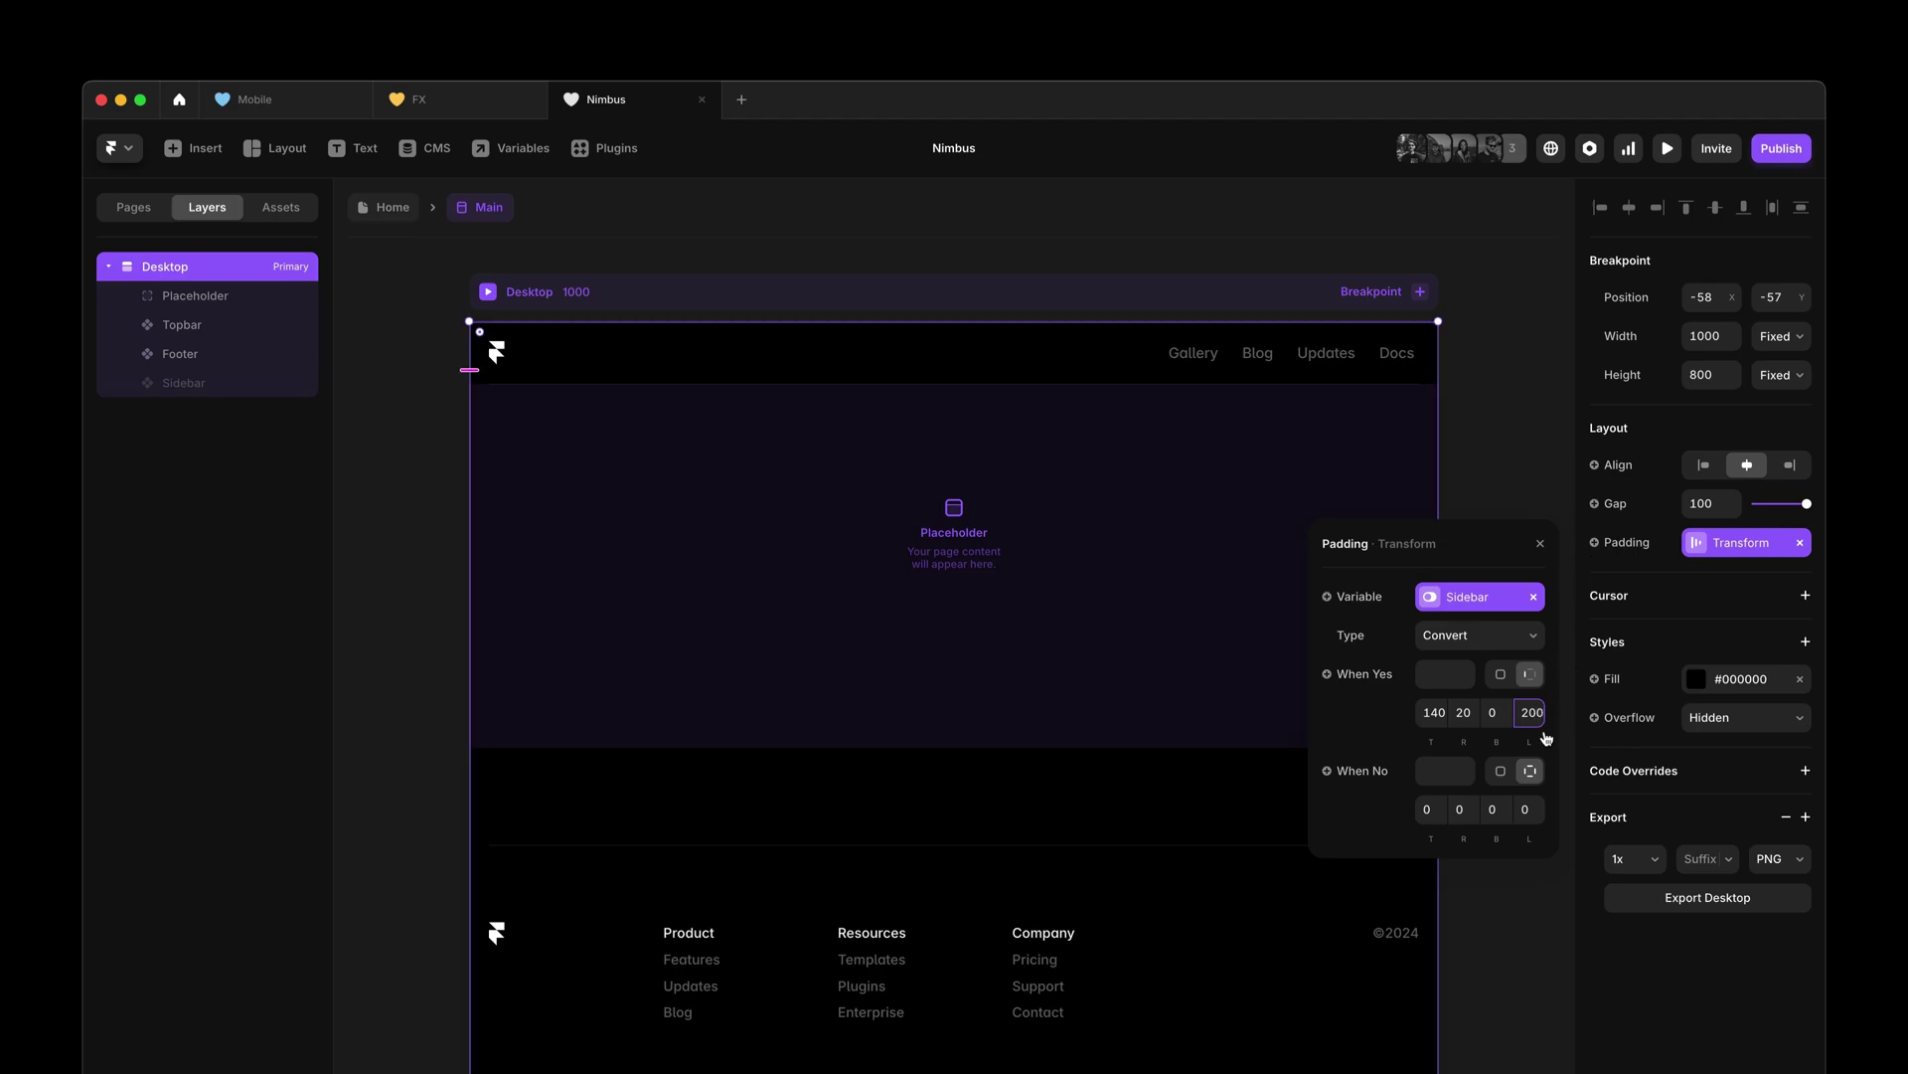
- Set the When No padding to 140, 20, 0, 20 and close the padding settings
left_click(1429, 807)
type("140")
key("Tab")
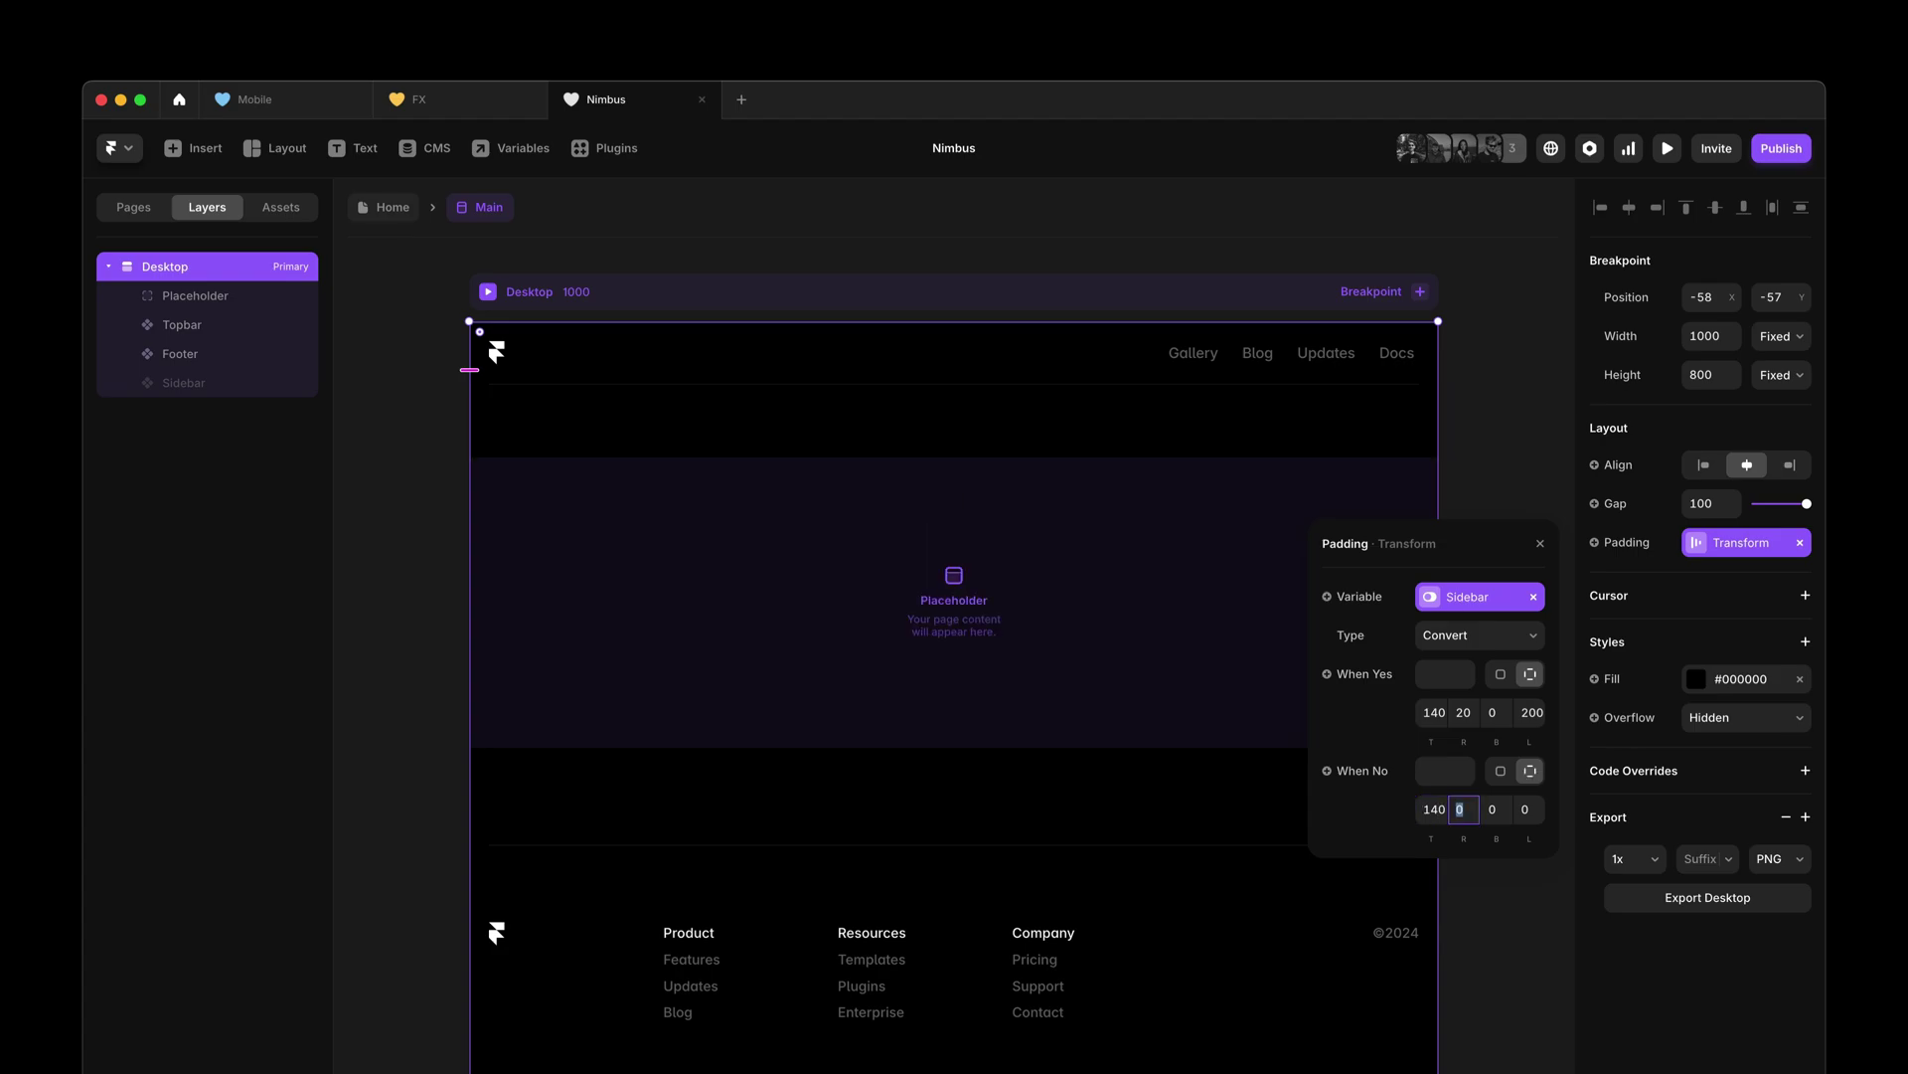
type("20")
key("Tab")
key("Tab")
type("20")
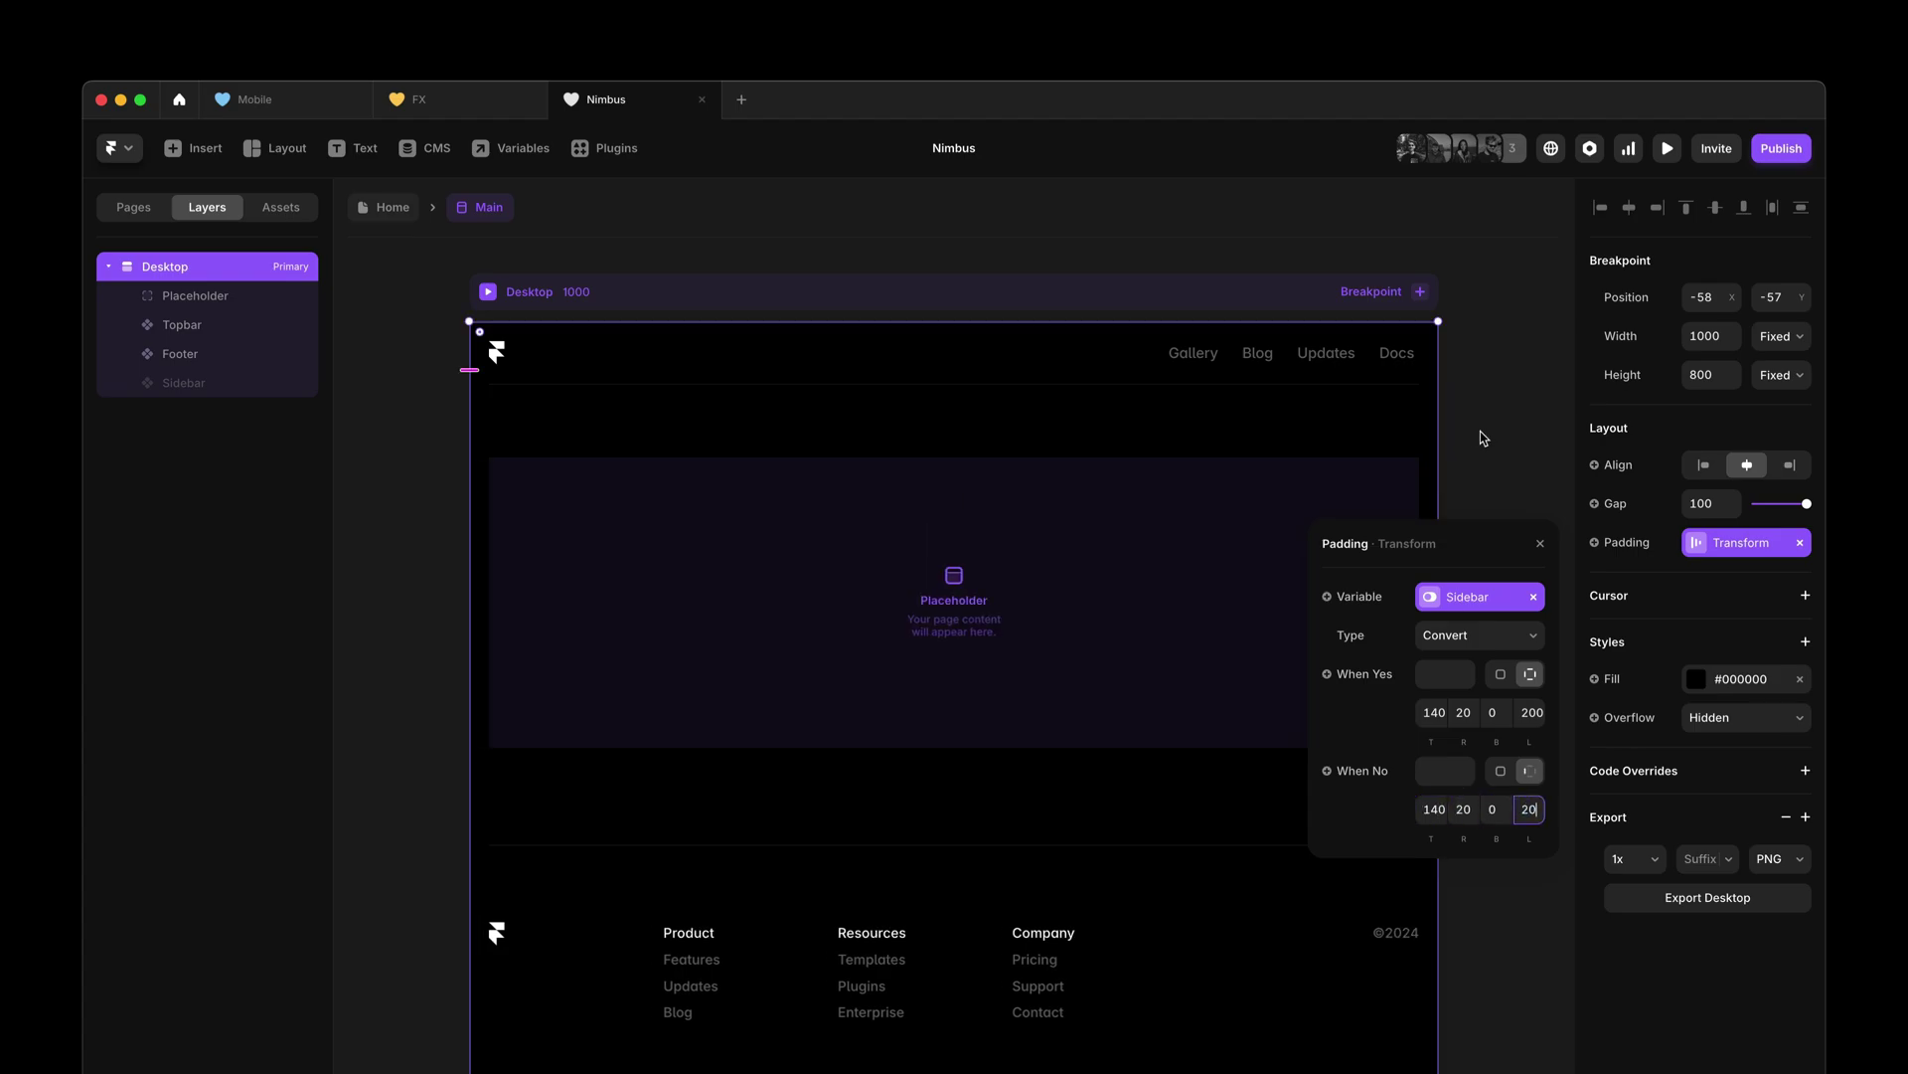
left_click(1541, 547)
left_click(1535, 500)
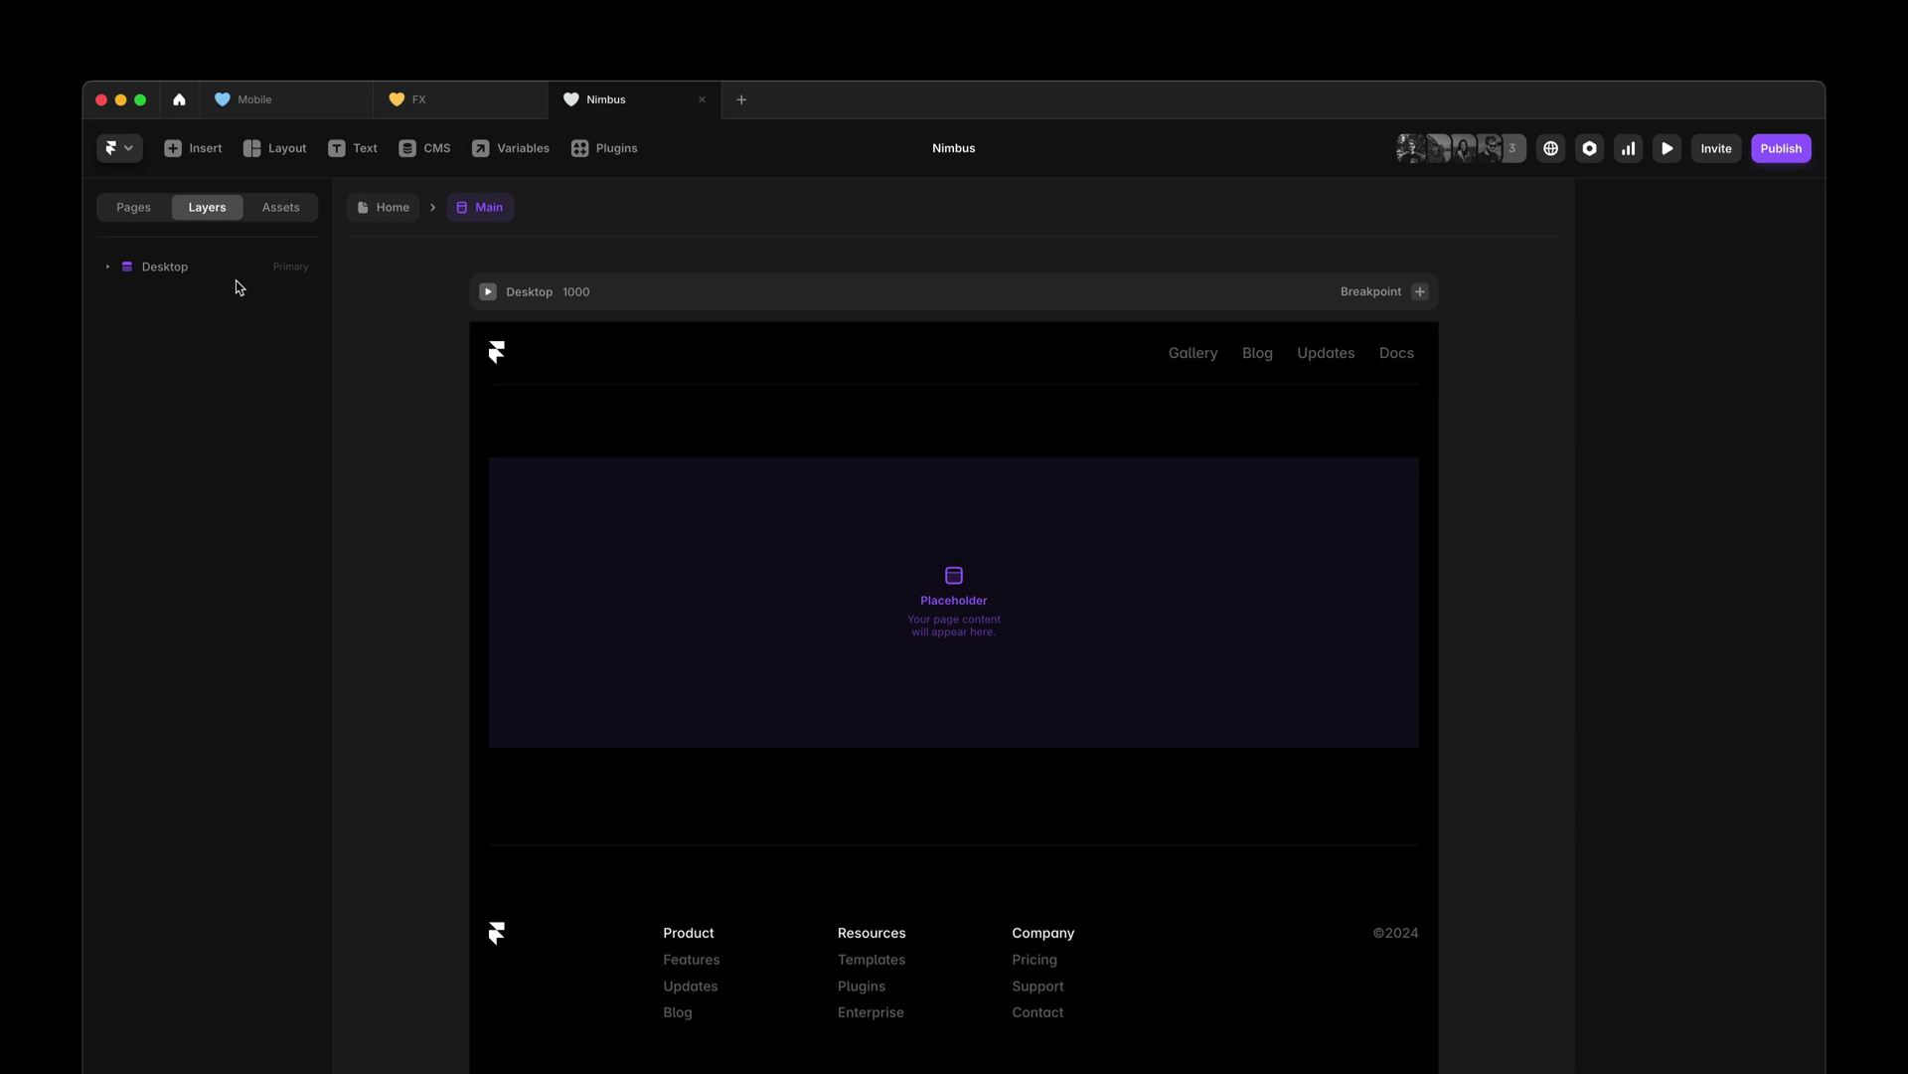
- Set the /docs page's Sidebar template variable to Yes
left_click(134, 207)
left_click(151, 298)
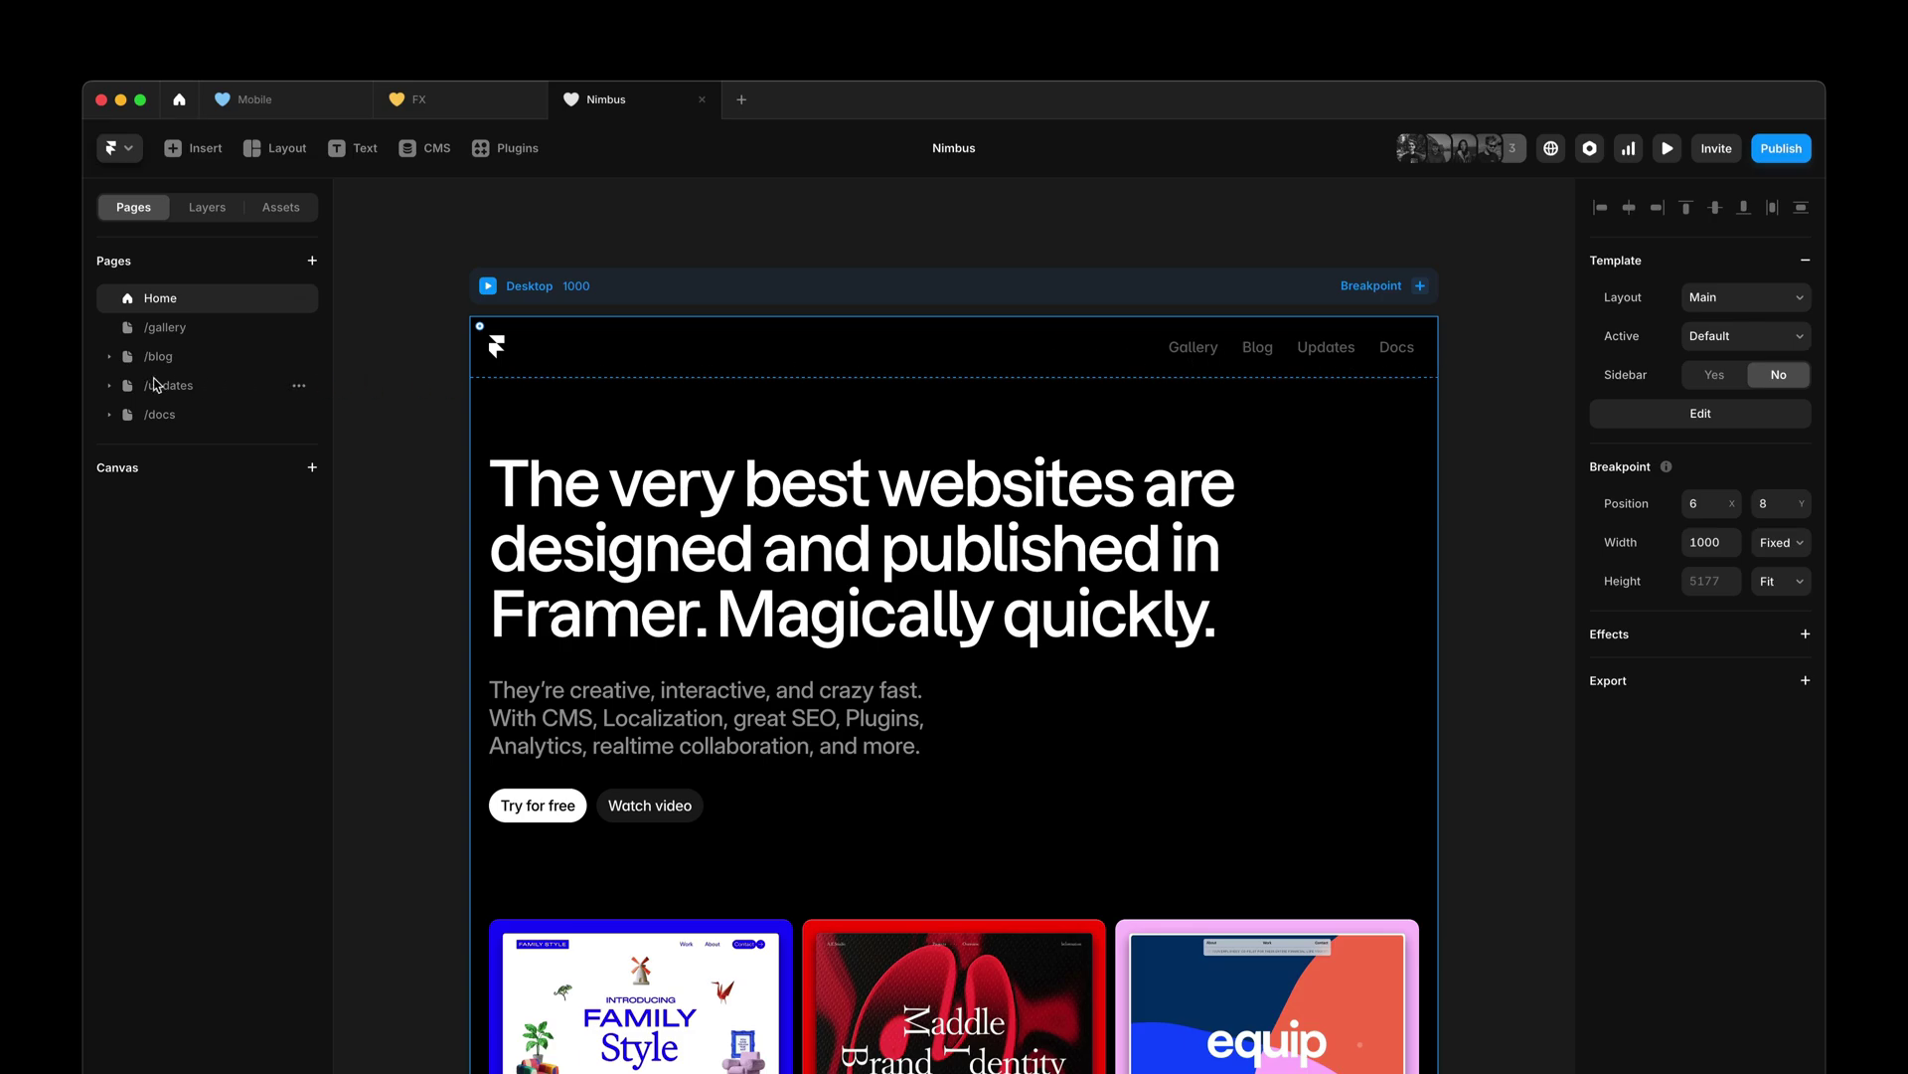
left_click(151, 414)
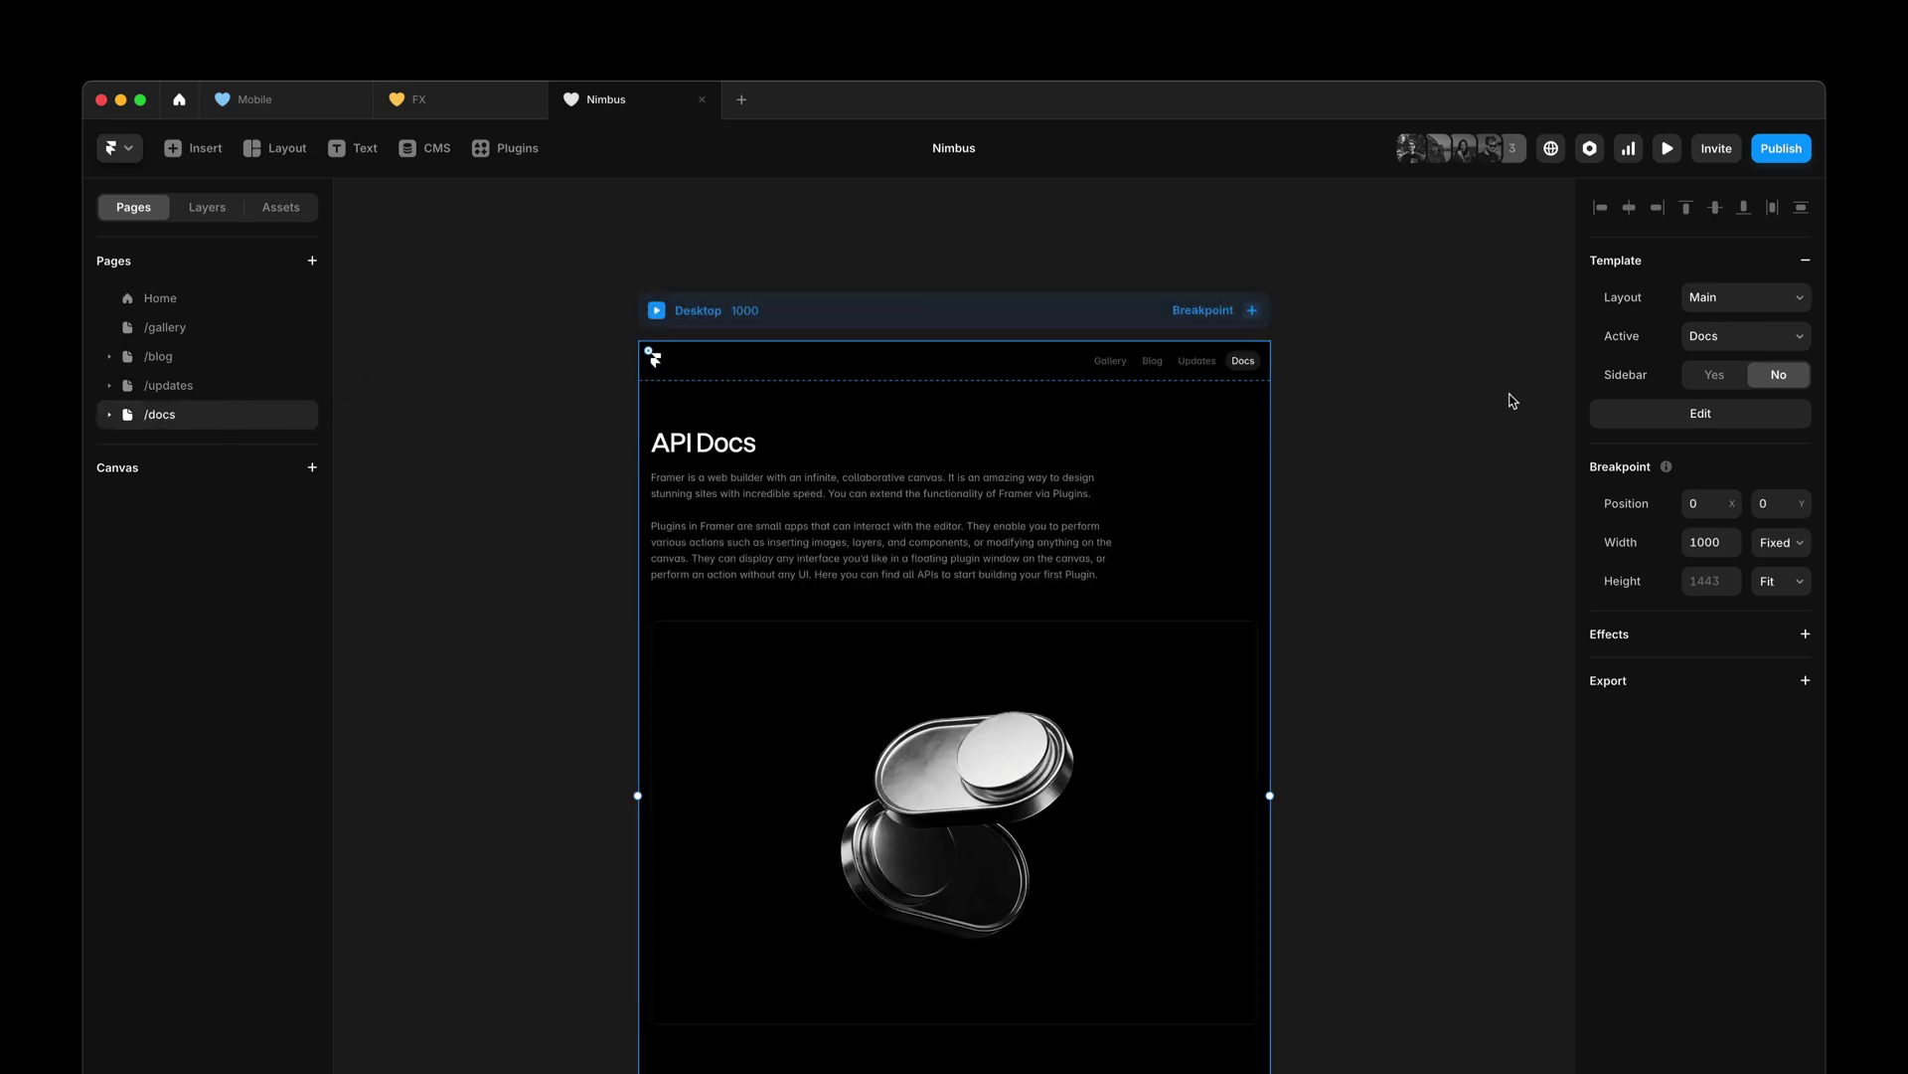
left_click(1716, 378)
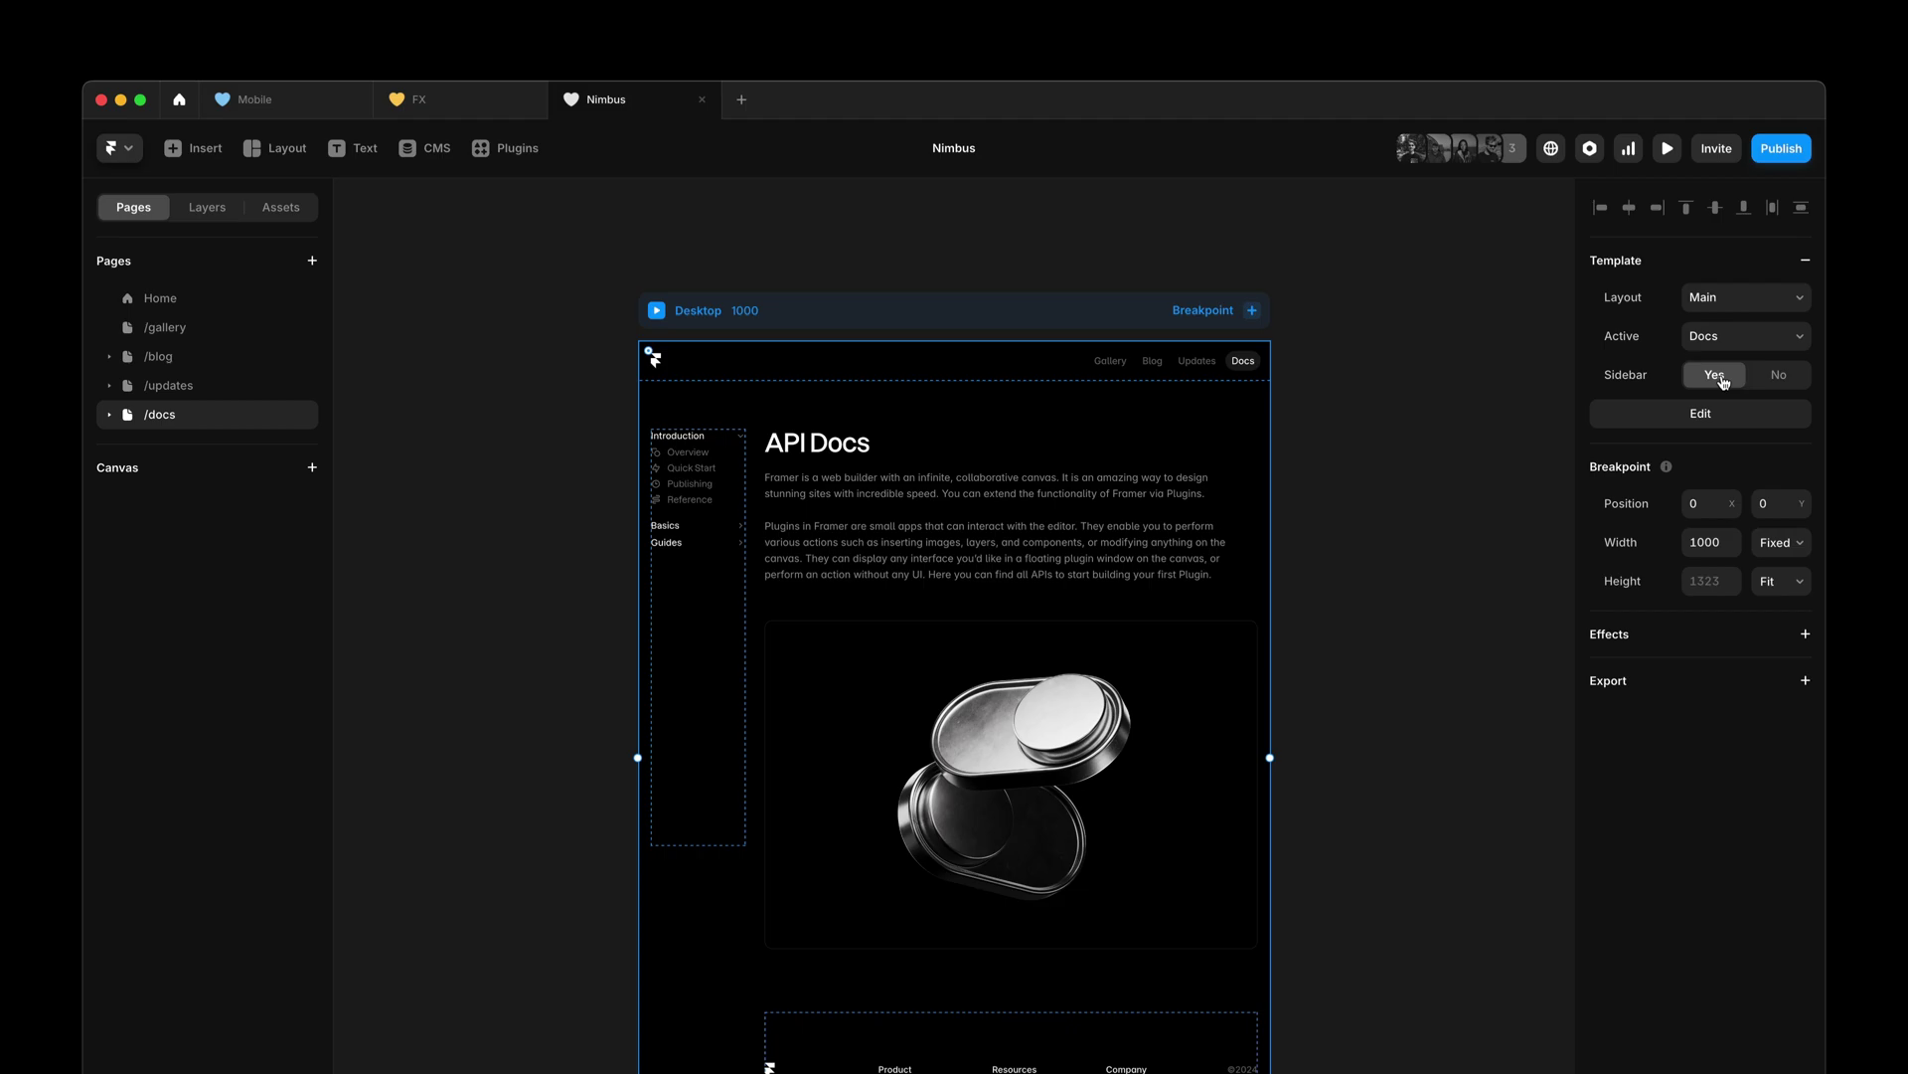
left_click(1779, 378)
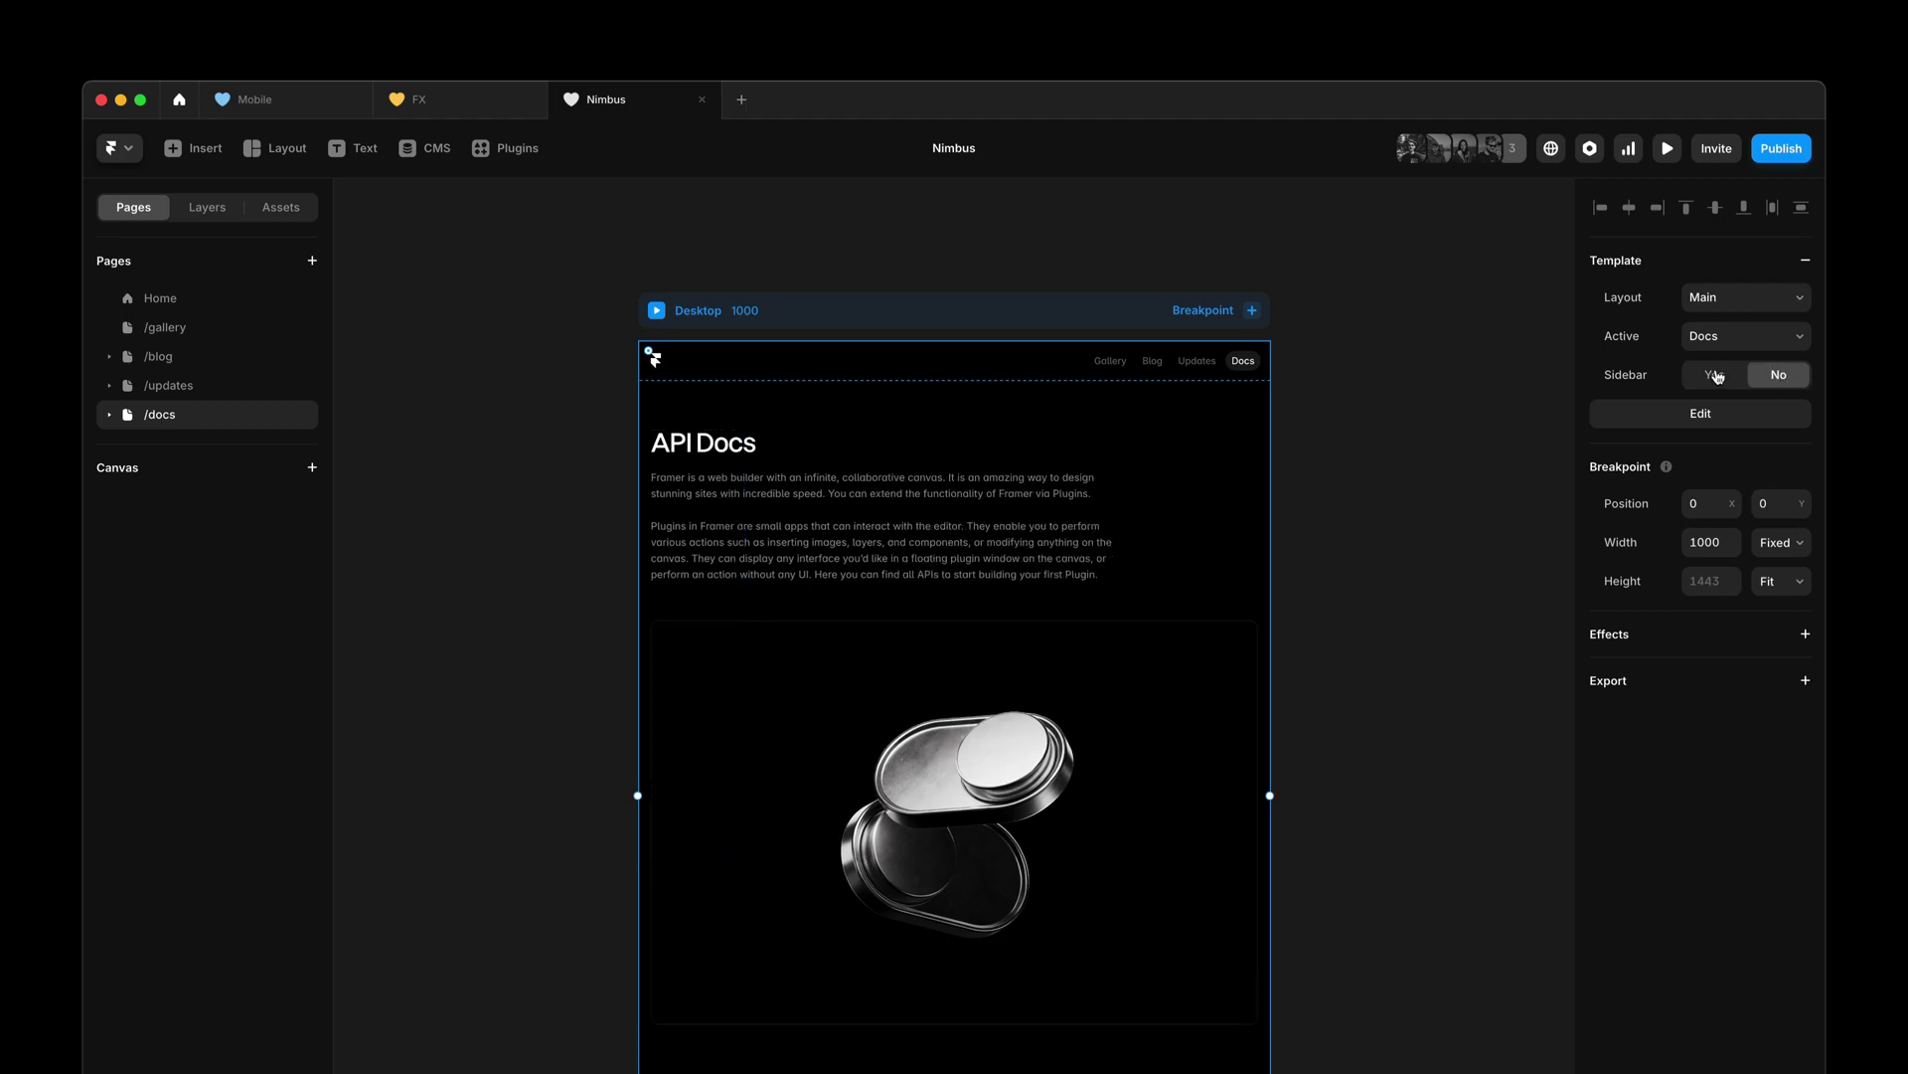
left_click(1719, 376)
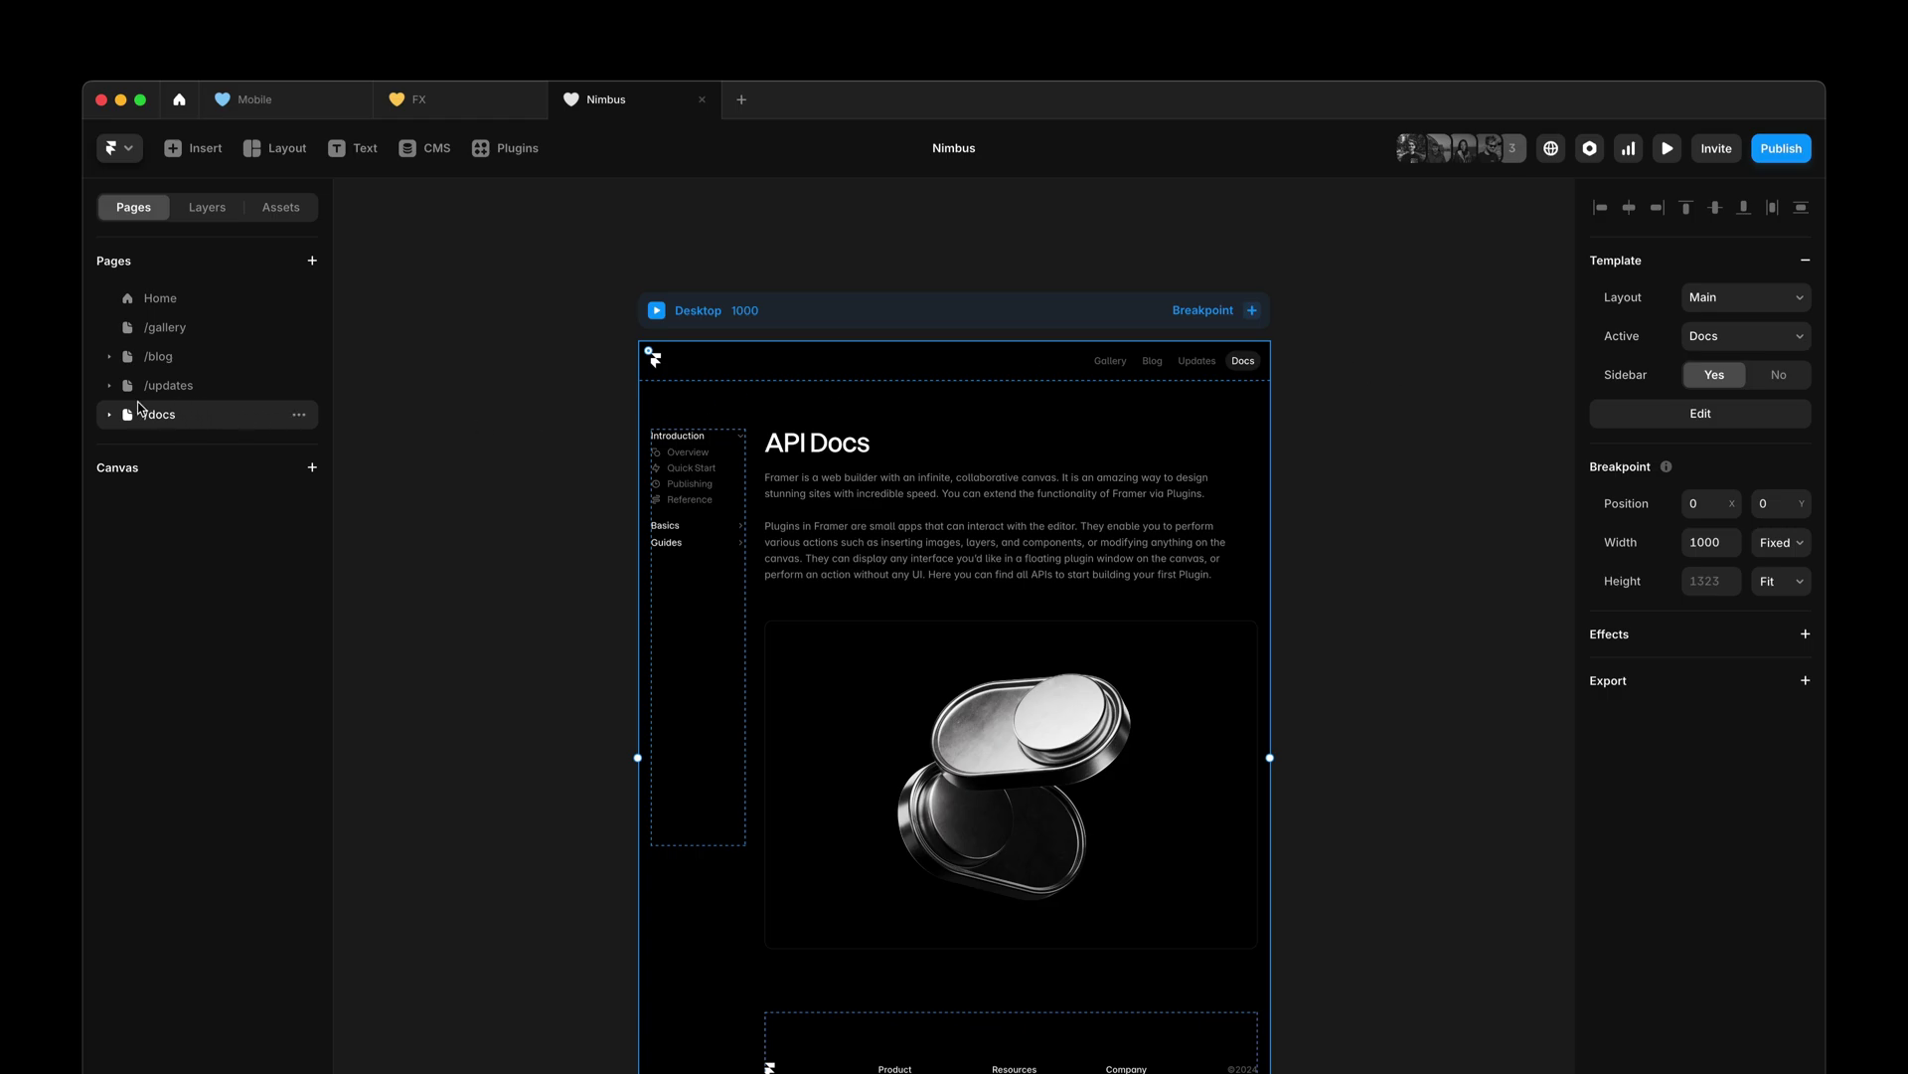
- Set Sidebar to Yes on the Docs CMS item page under /docs
left_click(110, 415)
left_click(167, 441)
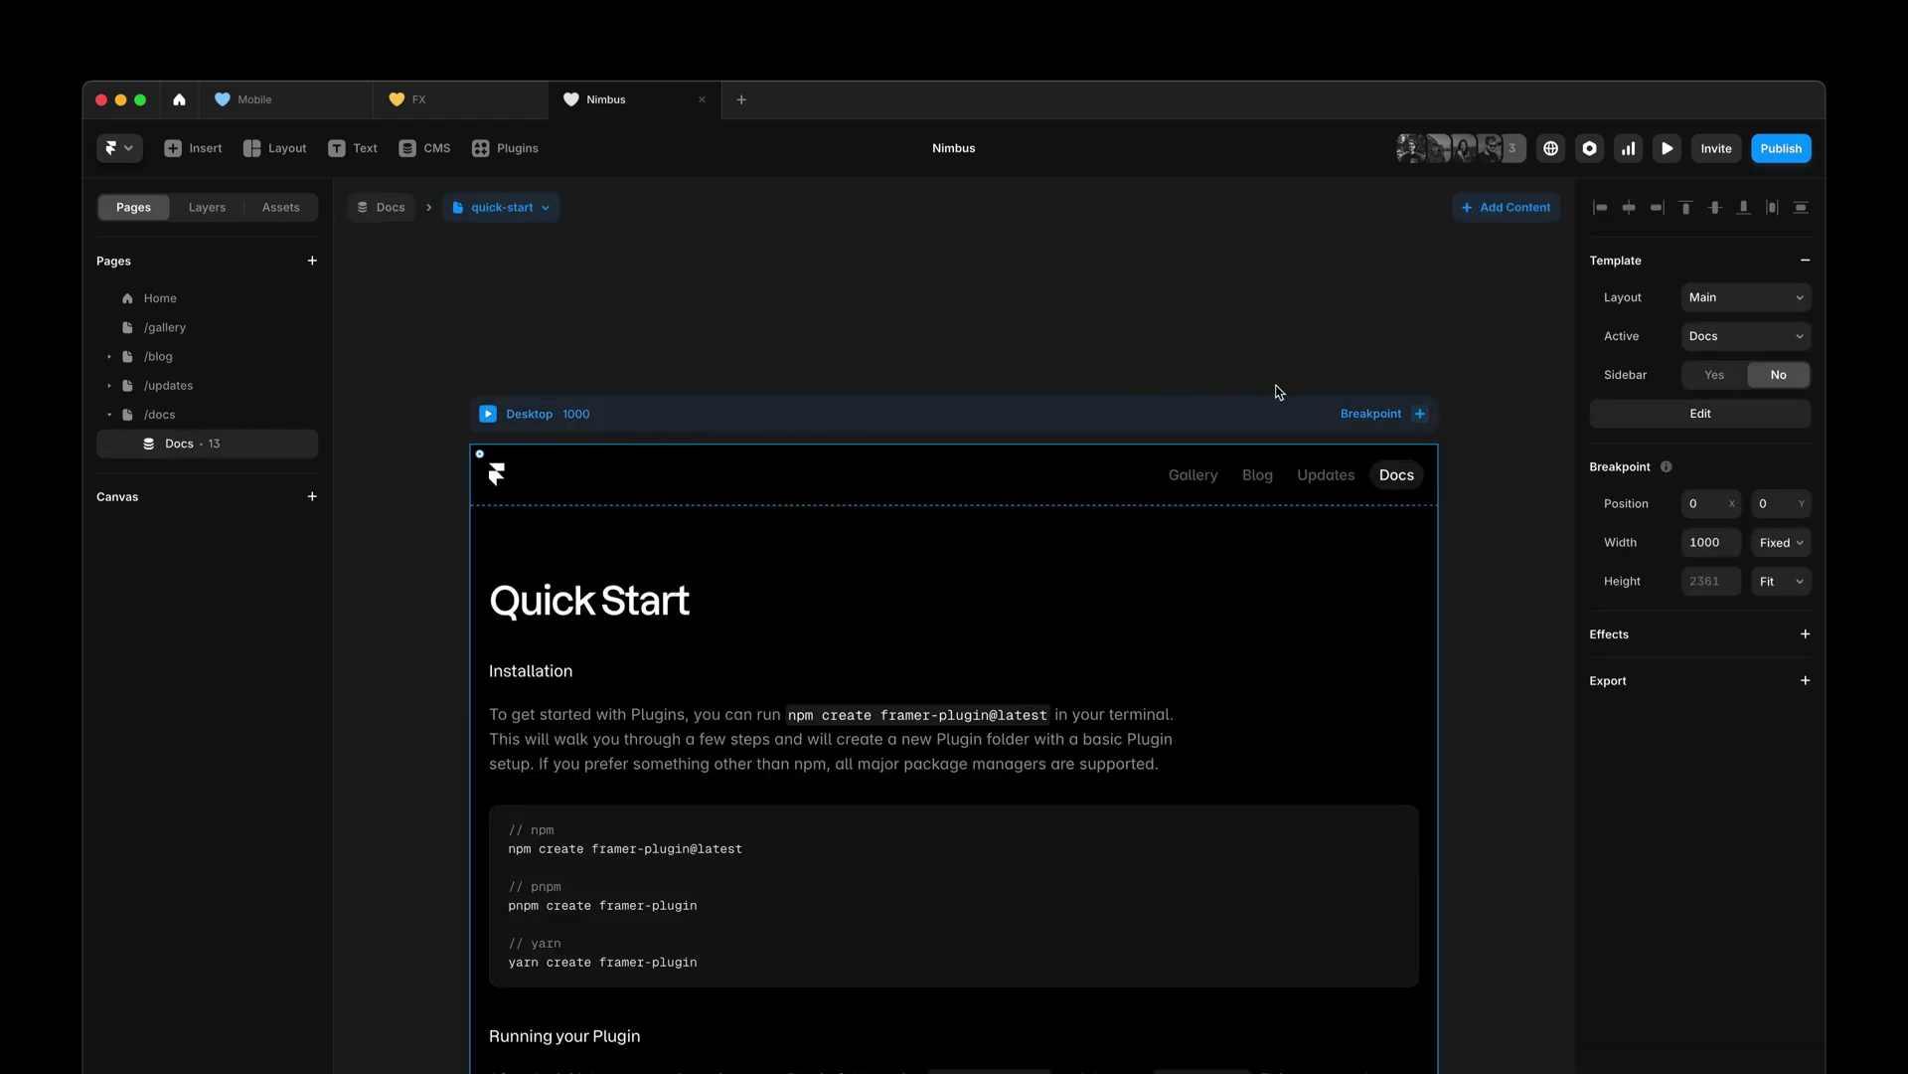
left_click(1727, 378)
left_click(880, 326)
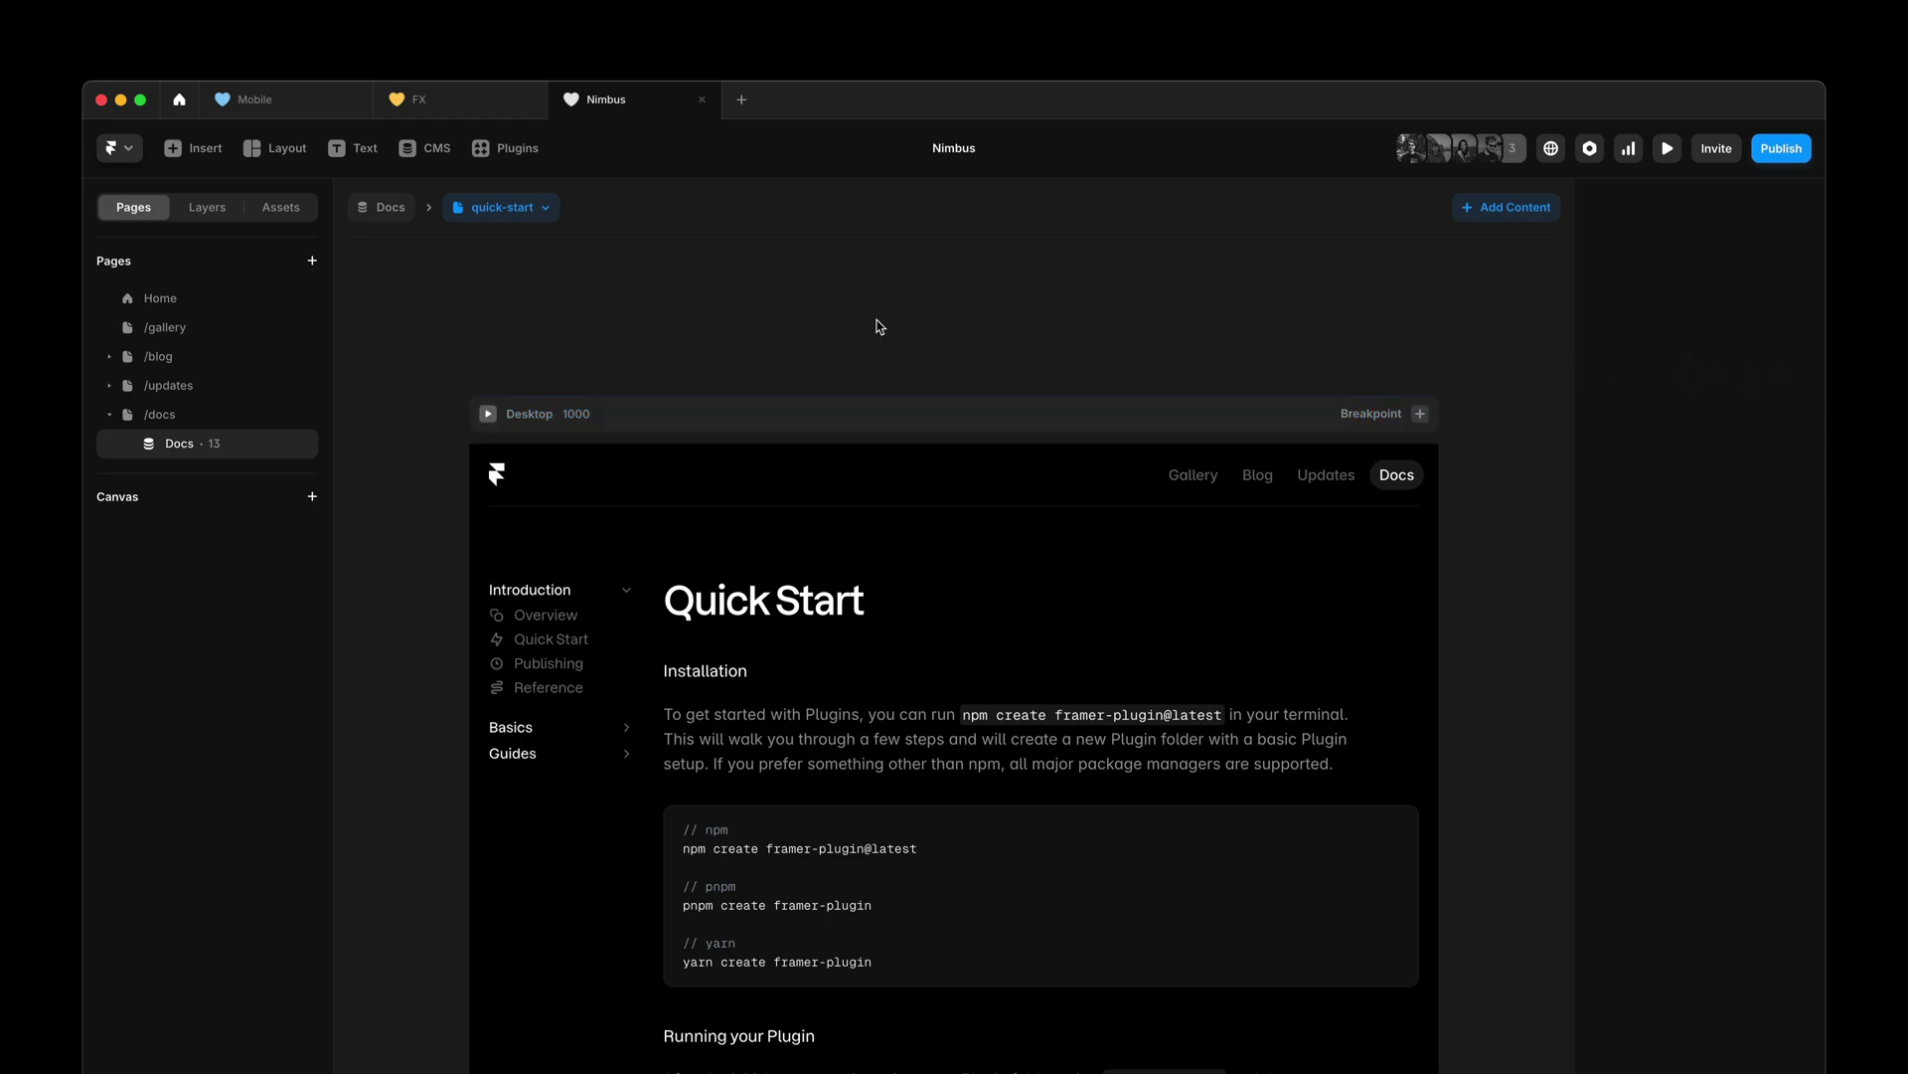
- Preview from /gallery, check the sidebar on Docs > Basics > Publishing, then return to Gallery
left_click(164, 297)
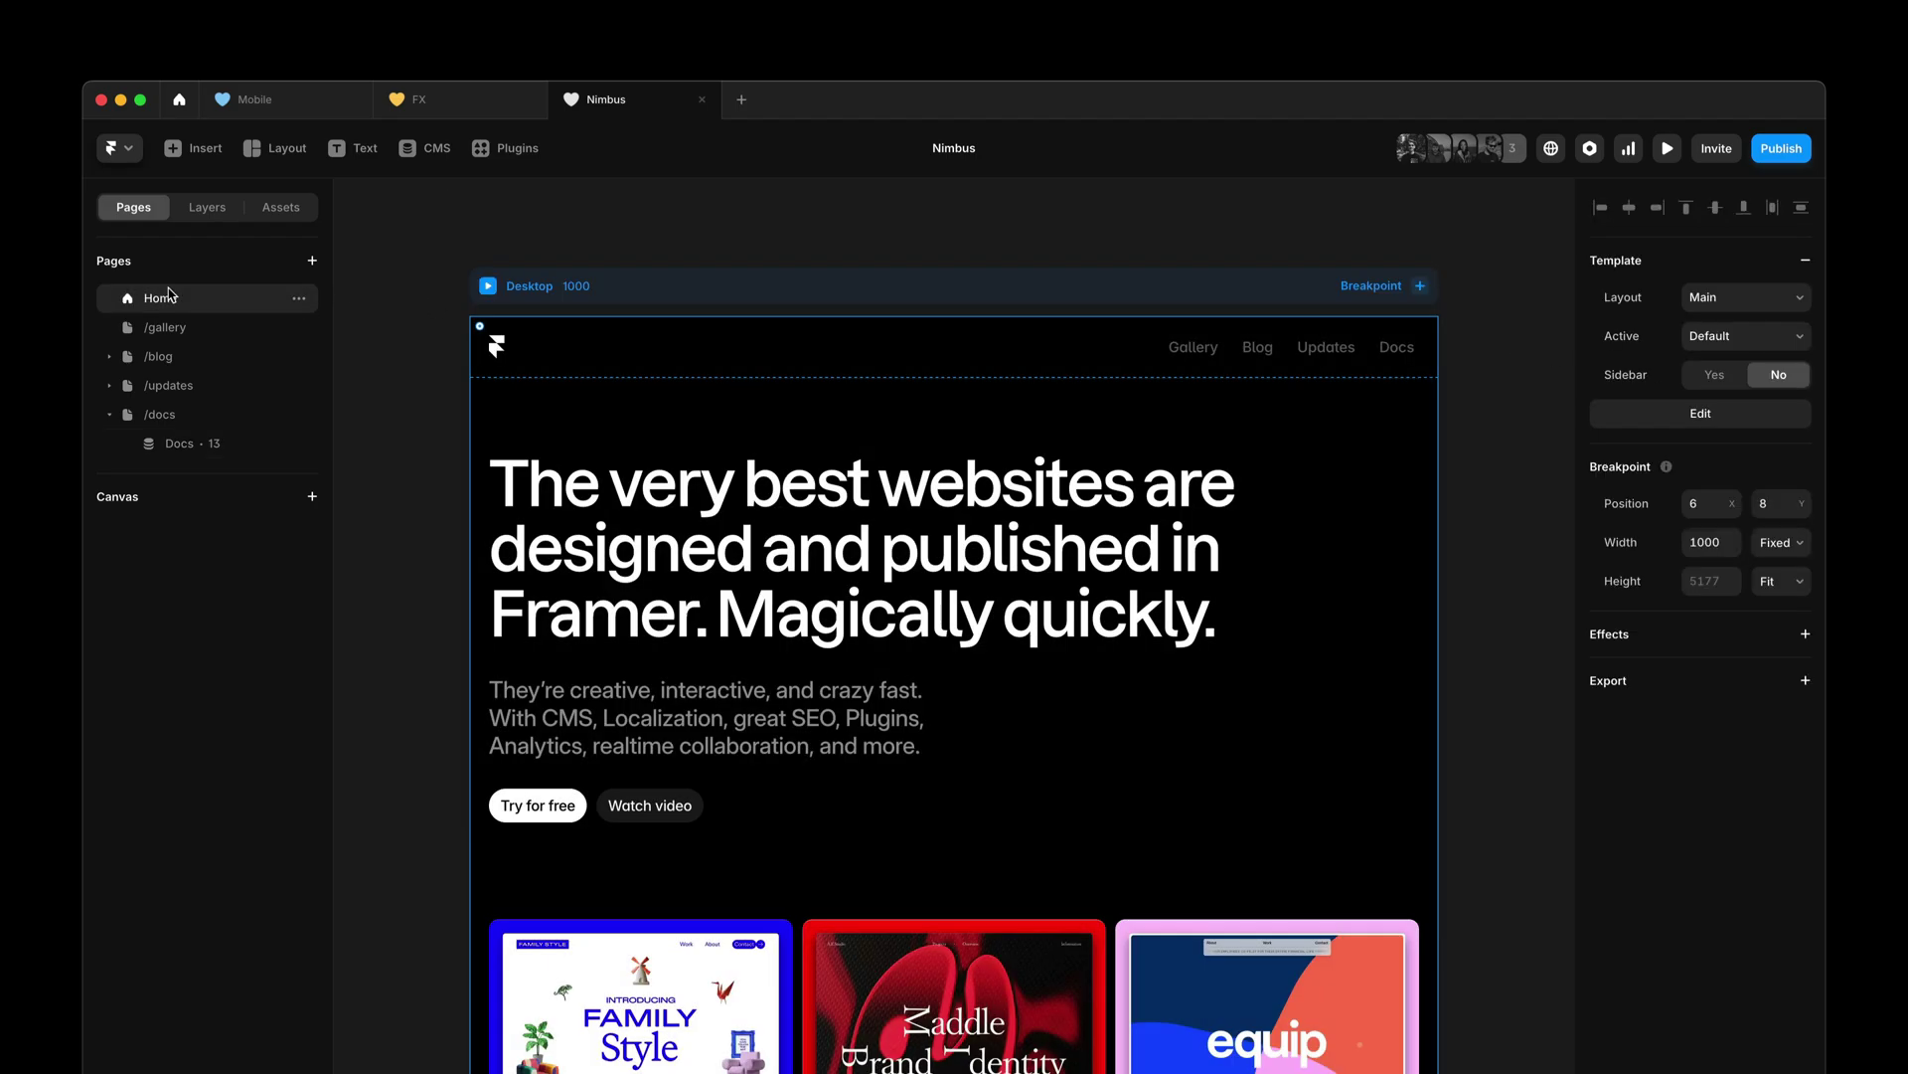
left_click(167, 328)
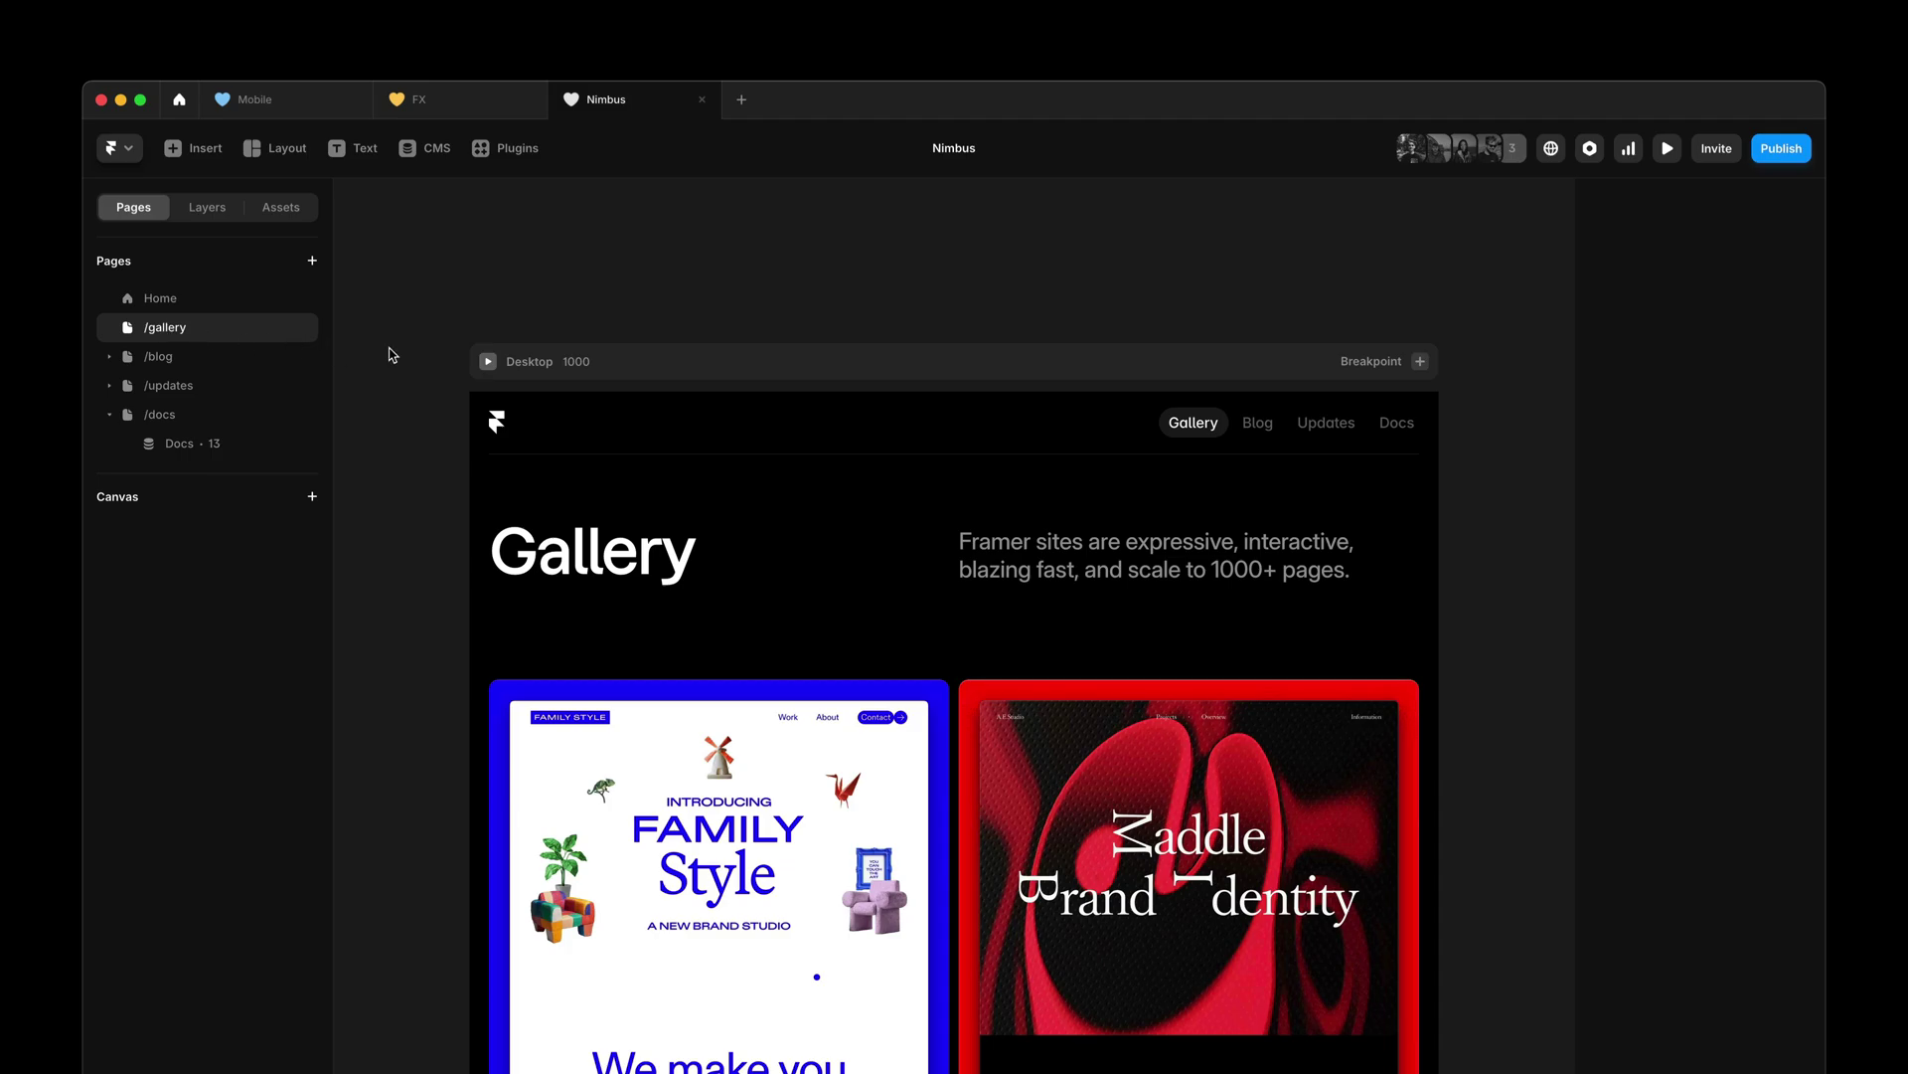
left_click(487, 361)
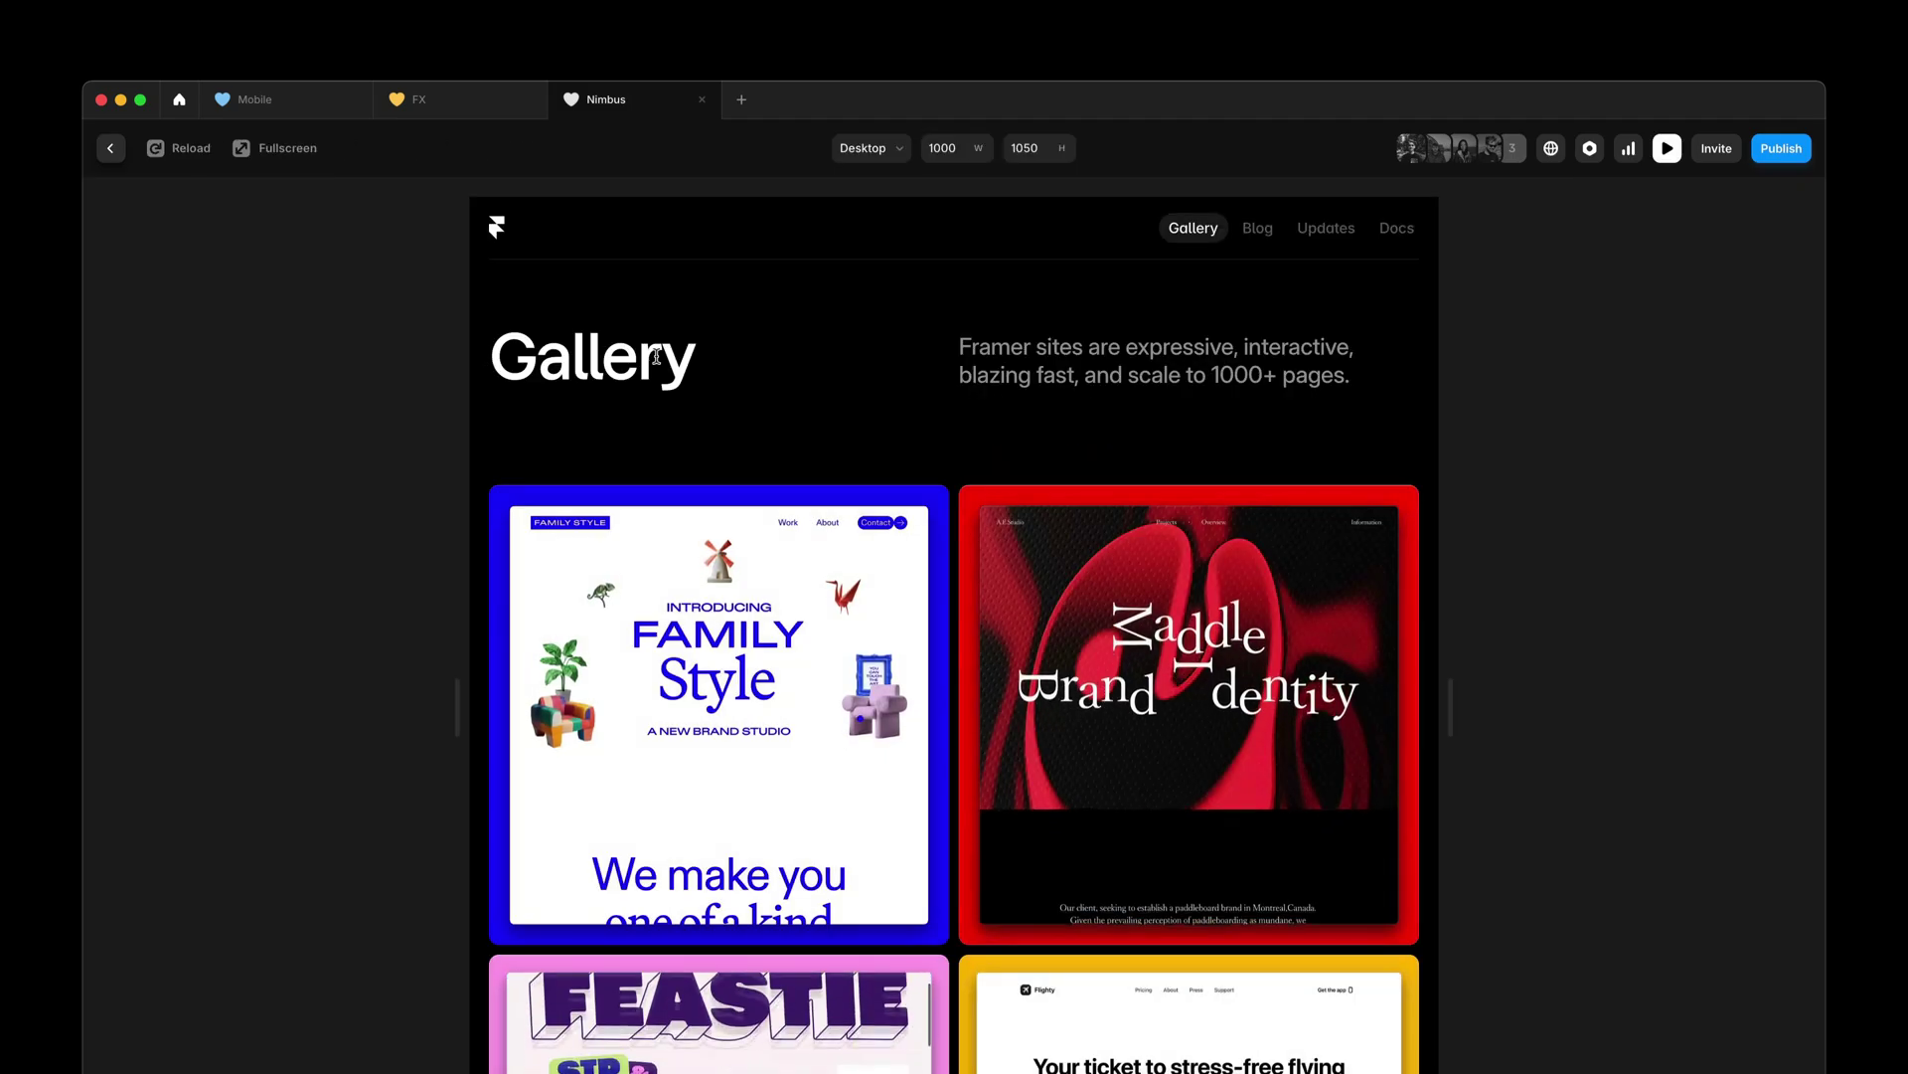
left_click(1397, 230)
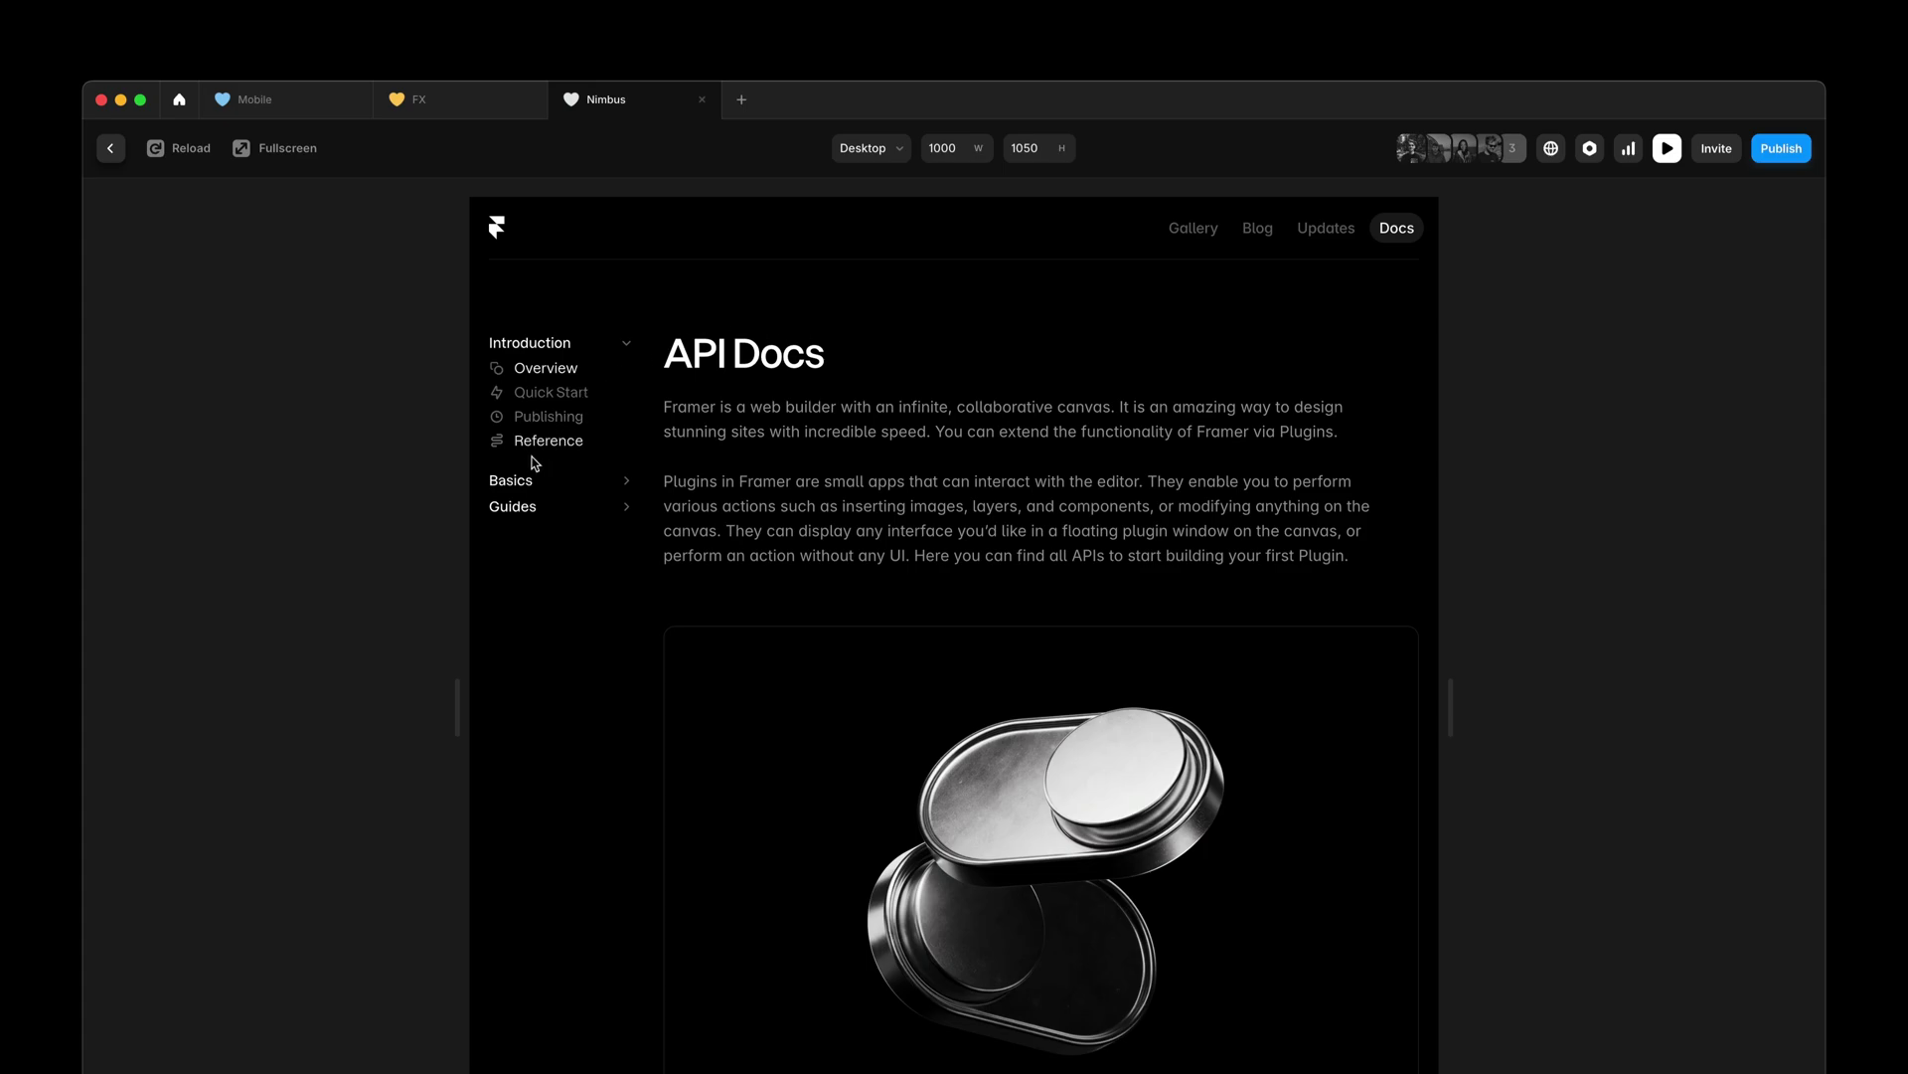
left_click(527, 480)
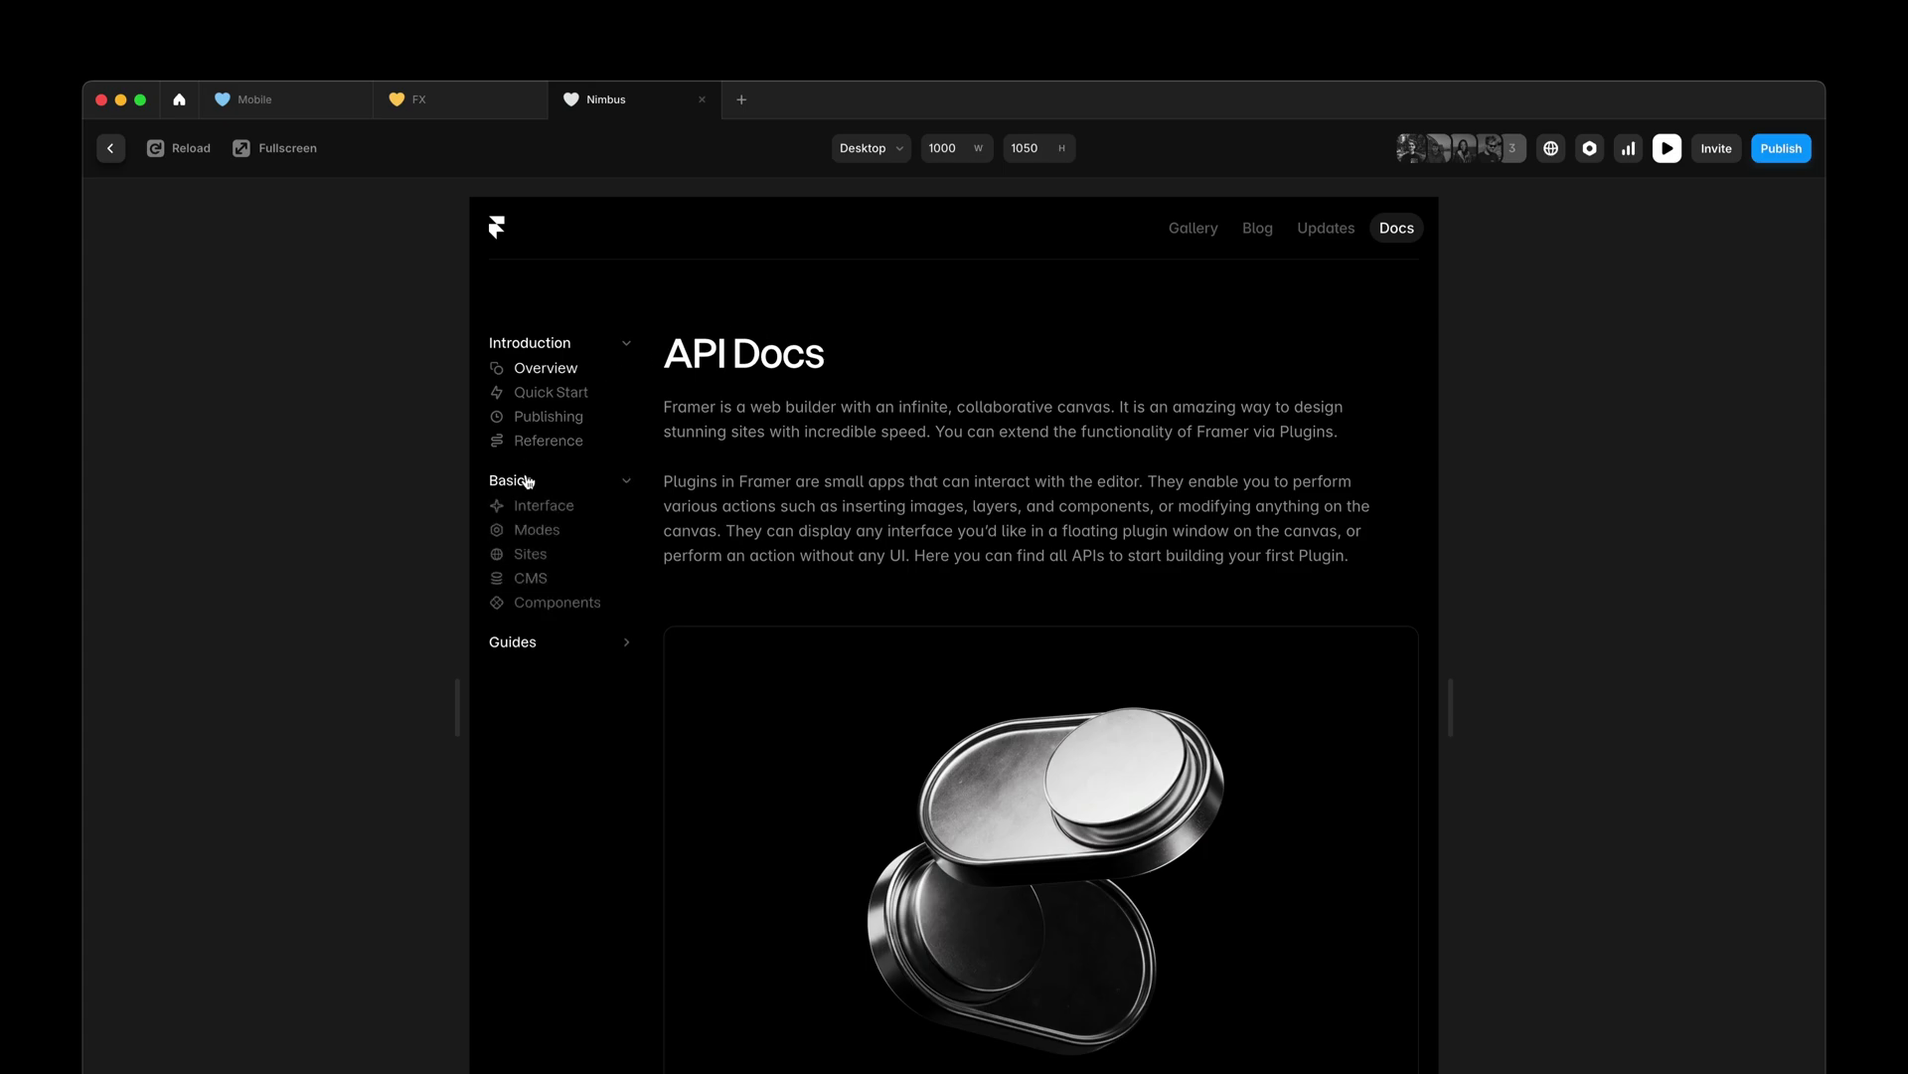
left_click(541, 419)
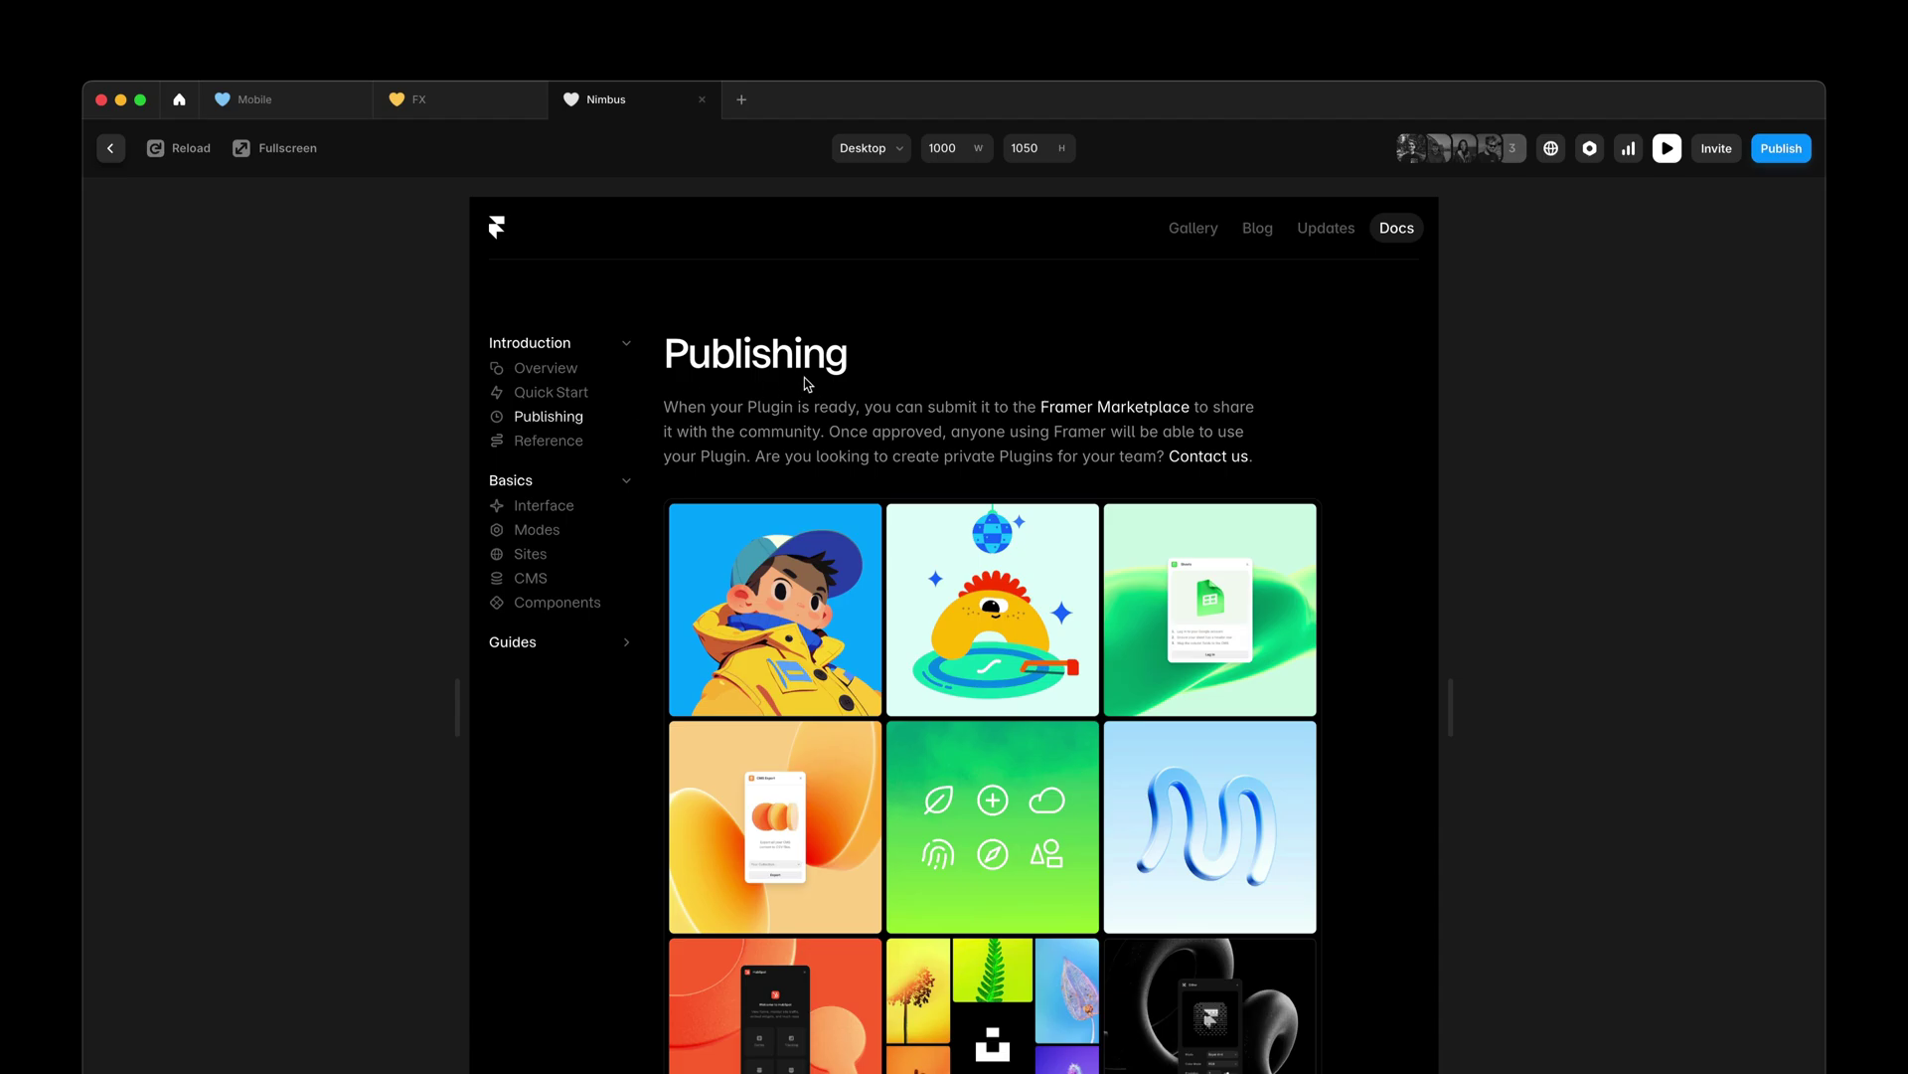
left_click(1196, 230)
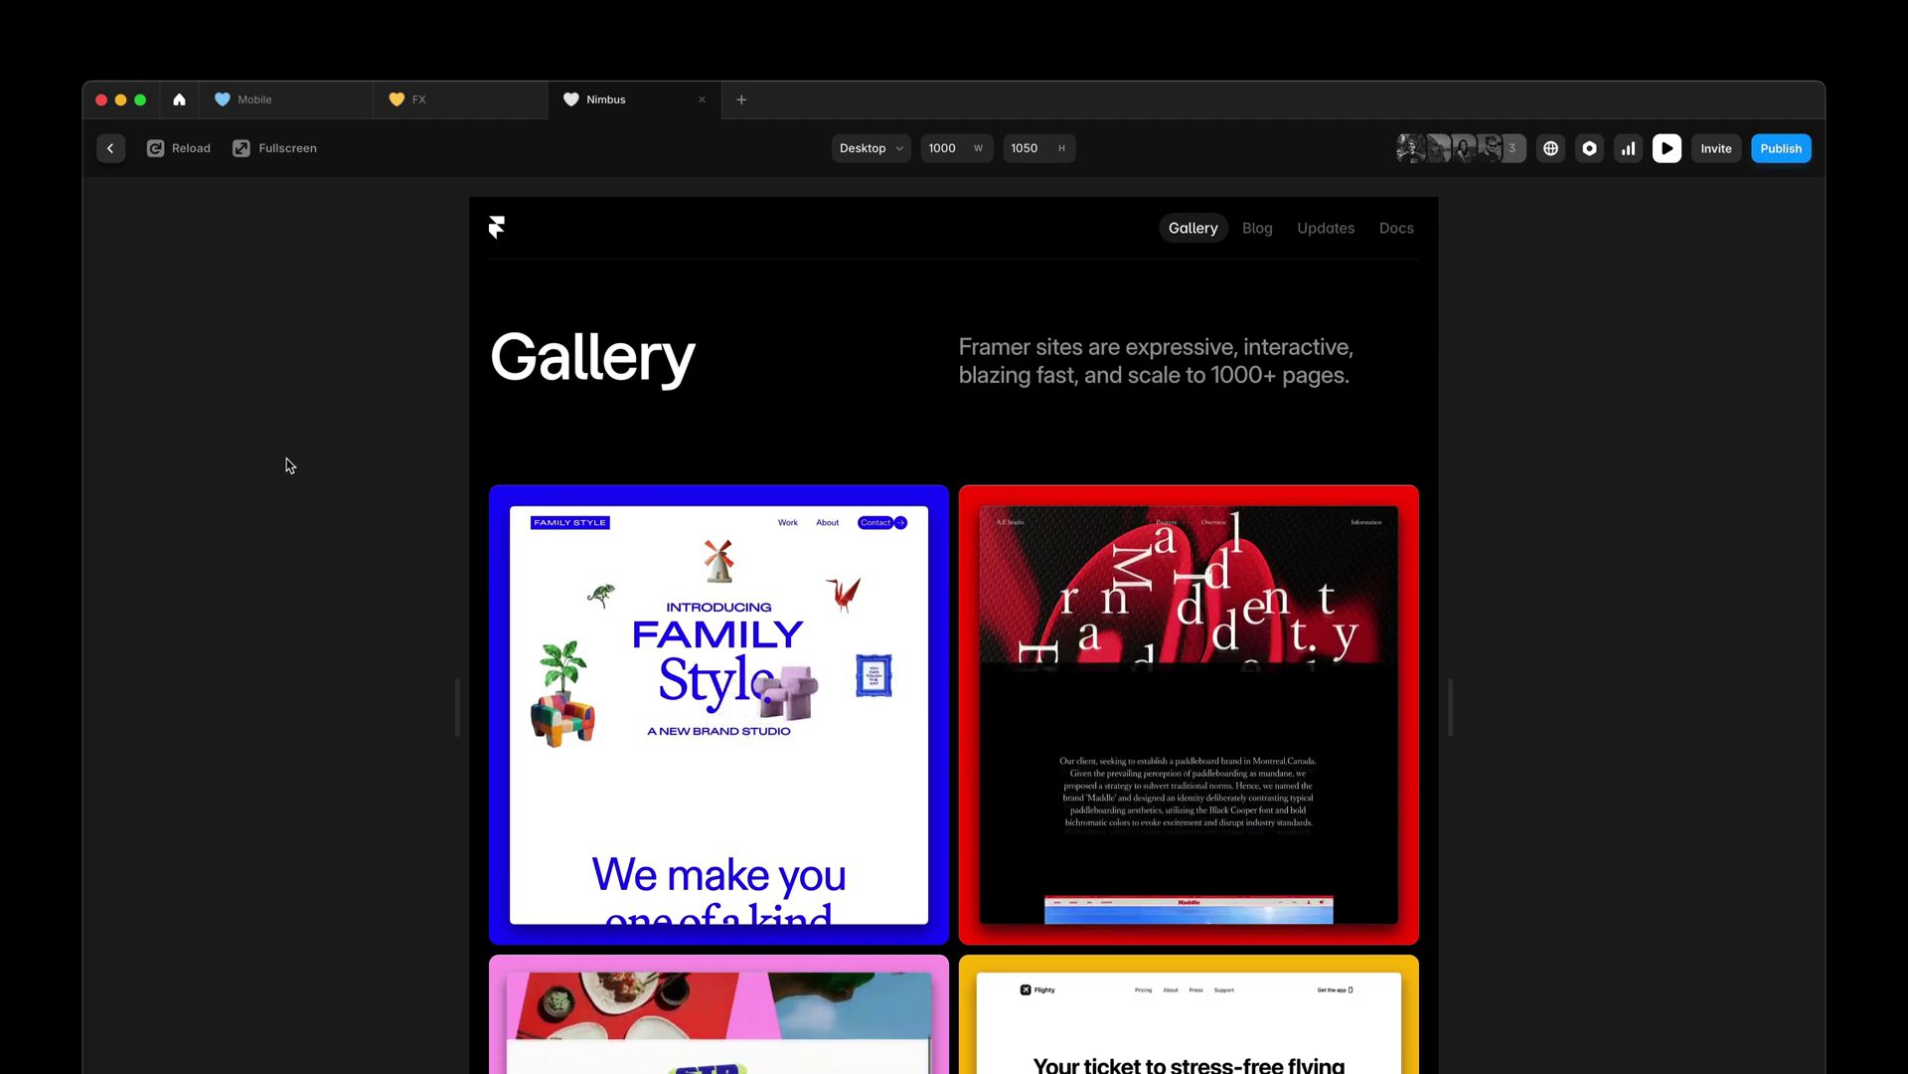